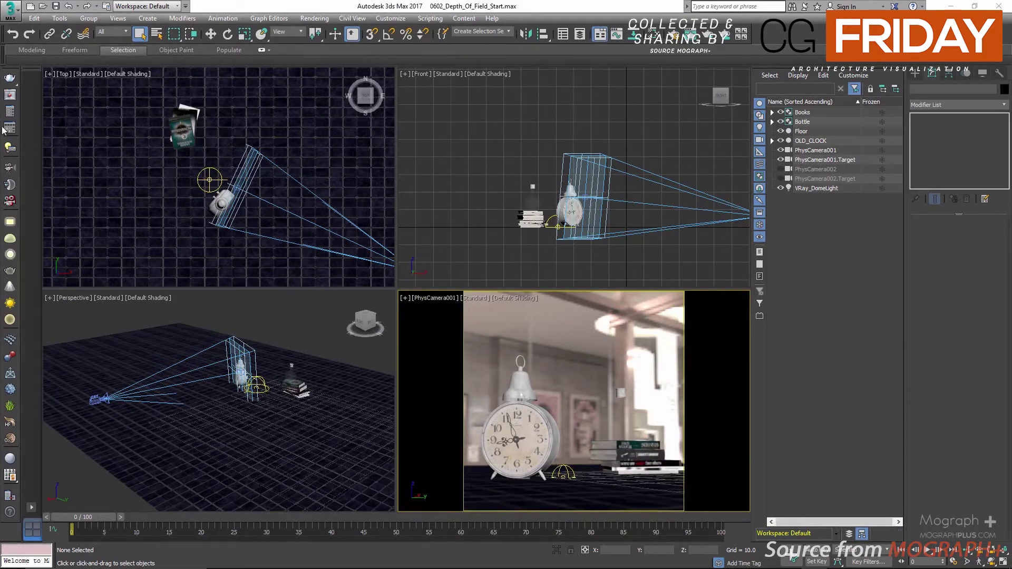
# Open the V-Ray frame buffer, compare the shallow f/2 render with the wide f/16 render from the history, and close it.
pyautogui.click(9, 96)
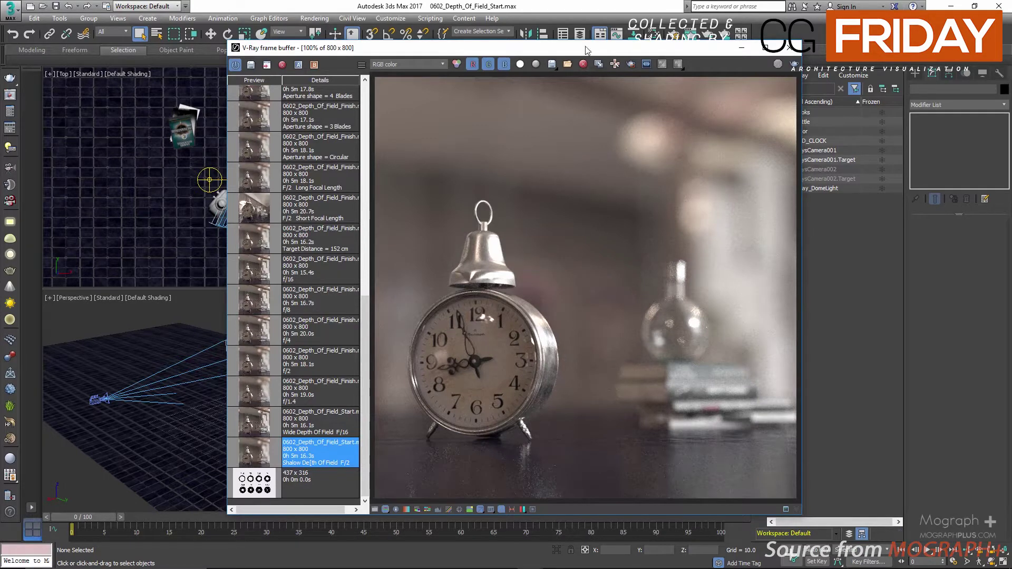
pyautogui.moveTo(575, 52); pyautogui.dragTo(555, 37)
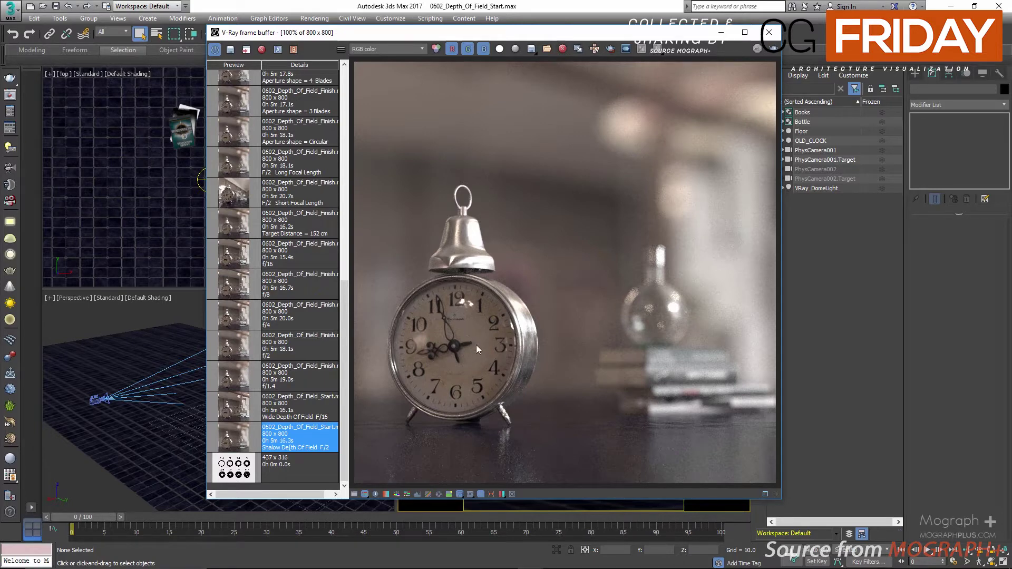
pyautogui.moveTo(473, 35); pyautogui.dragTo(700, 73)
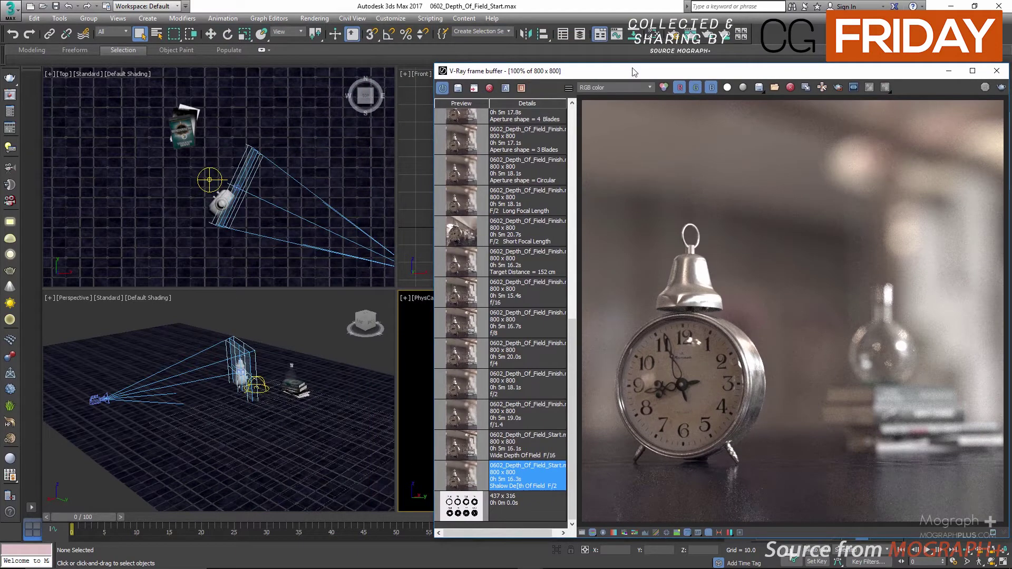
pyautogui.moveTo(631, 71); pyautogui.dragTo(376, 71)
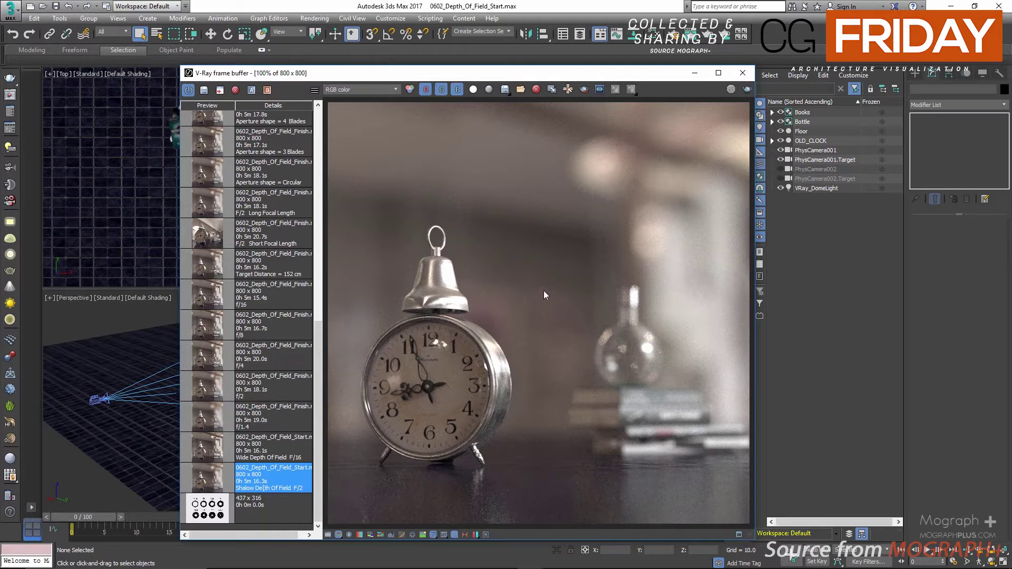
pyautogui.moveTo(511, 80); pyautogui.dragTo(515, 54)
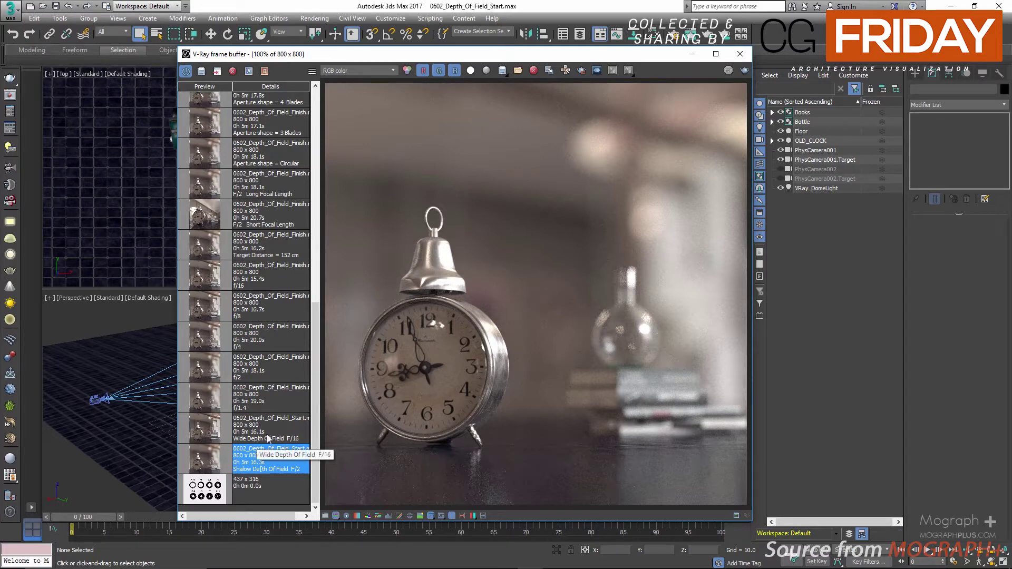
pyautogui.click(204, 431)
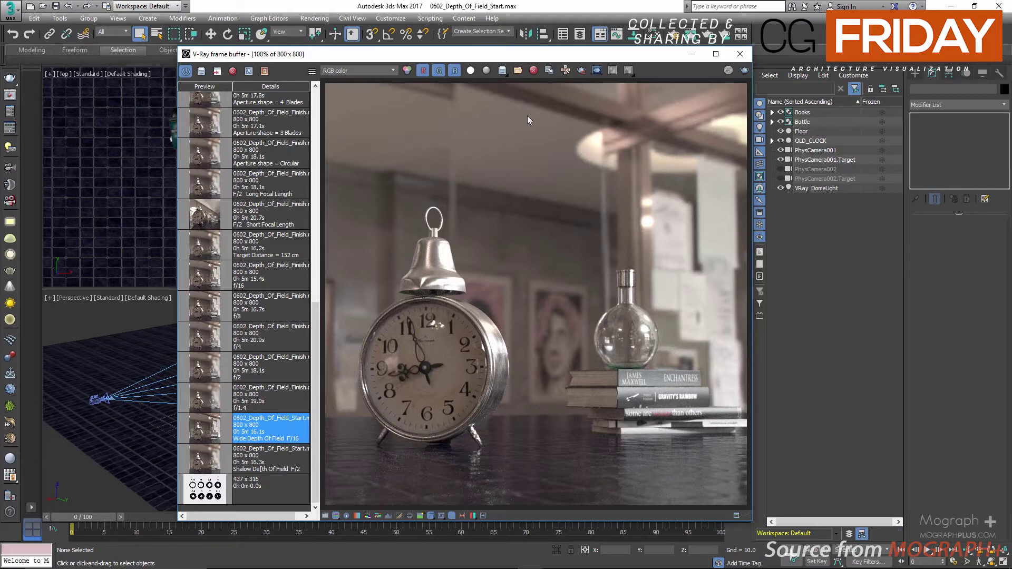
pyautogui.moveTo(477, 57); pyautogui.dragTo(464, 57)
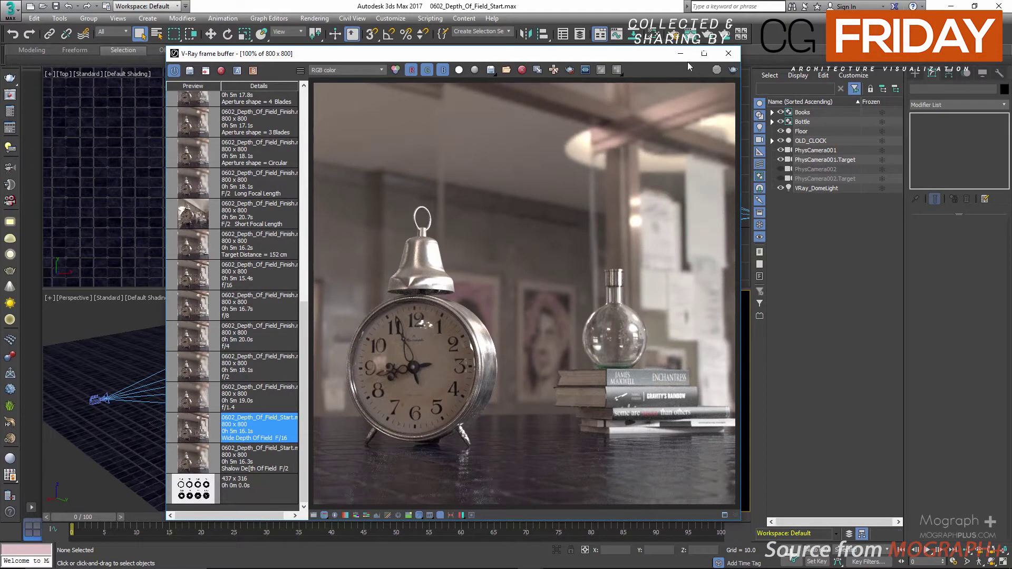
pyautogui.click(728, 53)
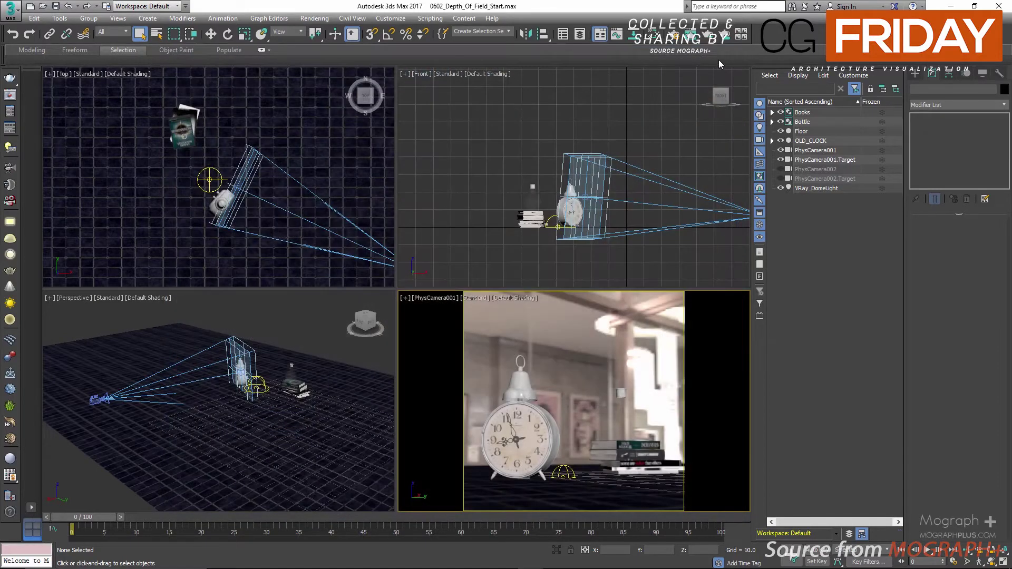
# Select PhysCamera001 and examine its depth-of-field planes around the clock in the Top viewport.
pyautogui.click(836, 151)
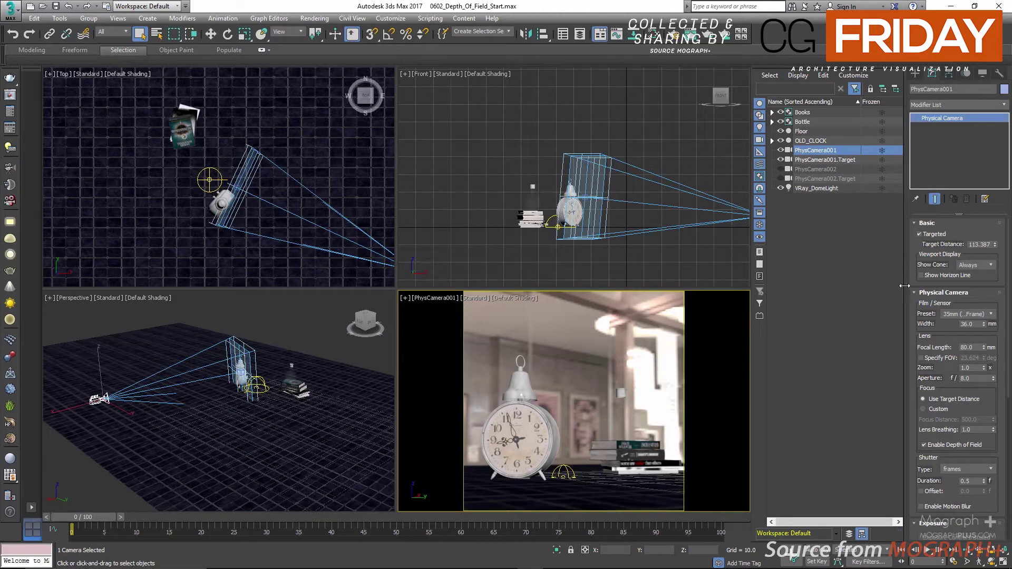
pyautogui.moveTo(912, 258)
pyautogui.mouseDown()
pyautogui.moveTo(906, 215)
pyautogui.moveTo(911, 258)
pyautogui.mouseUp()
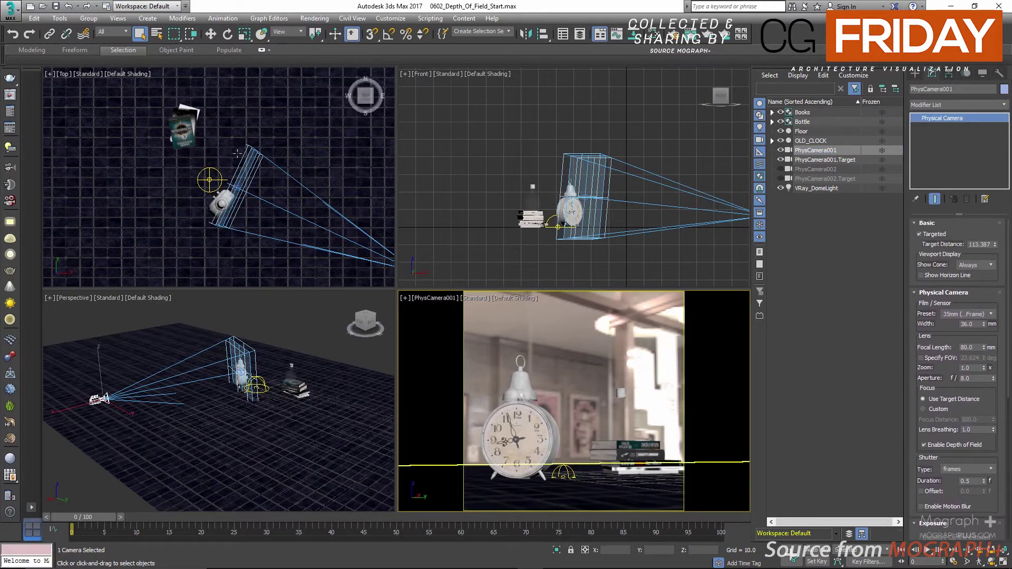
pyautogui.scroll(5, 237, 178)
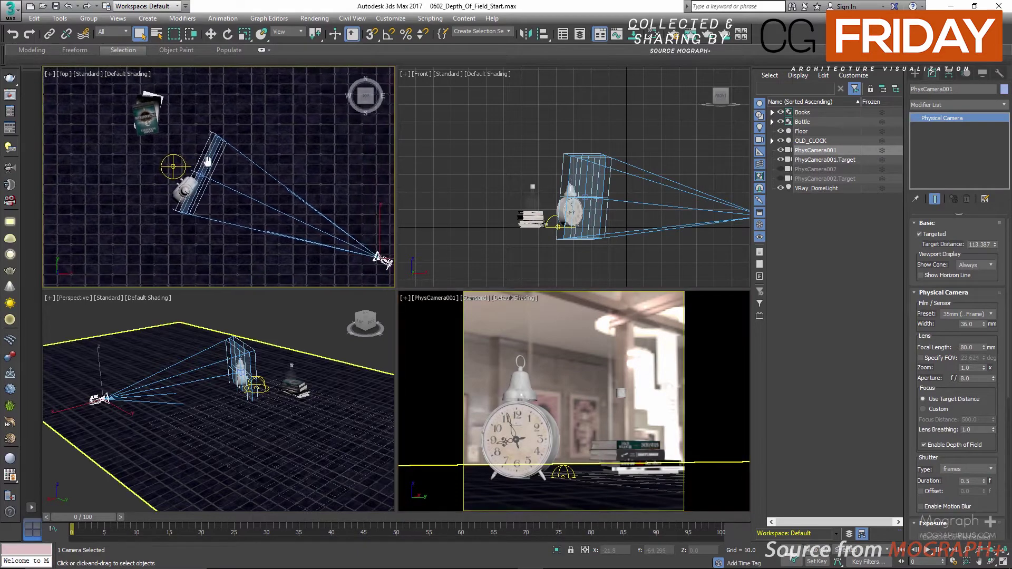
pyautogui.scroll(-5, 231, 182)
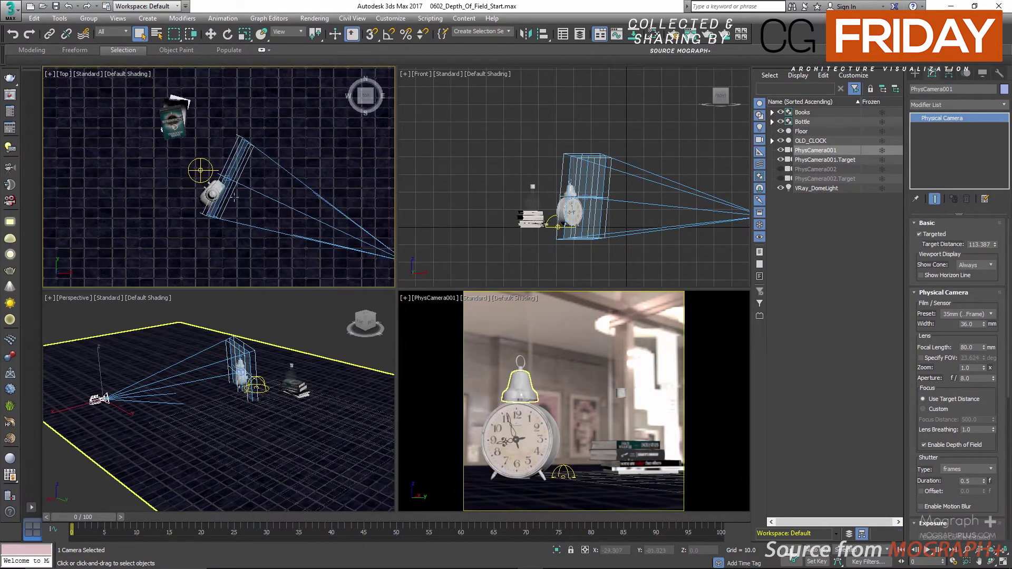
pyautogui.moveTo(247, 183); pyautogui.dragTo(215, 176, button='middle')
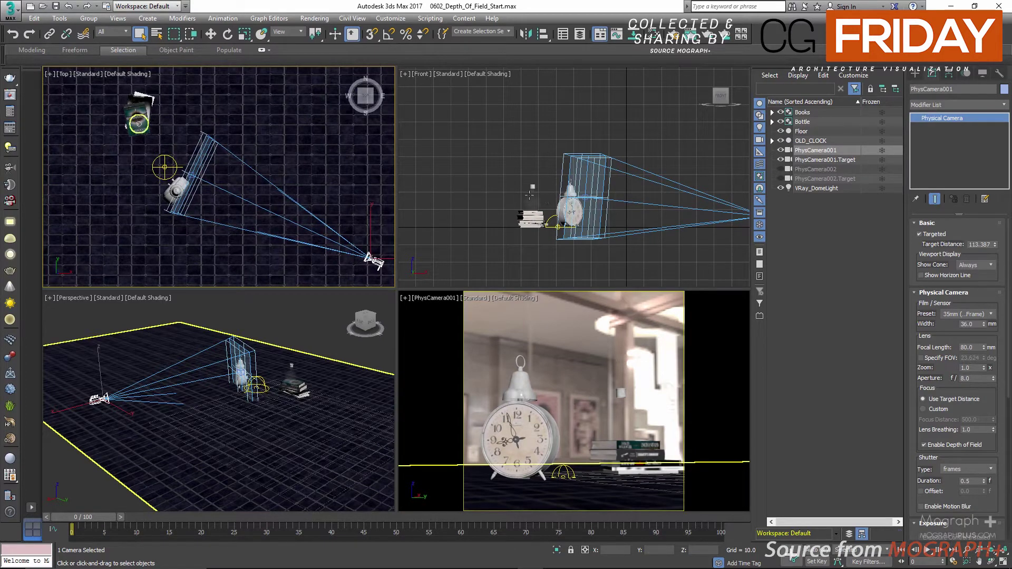
# Turn Enable Depth of Field off and on twice for PhysCamera001 and look through its remaining physical camera parameters.
pyautogui.scroll(-2, 952, 326)
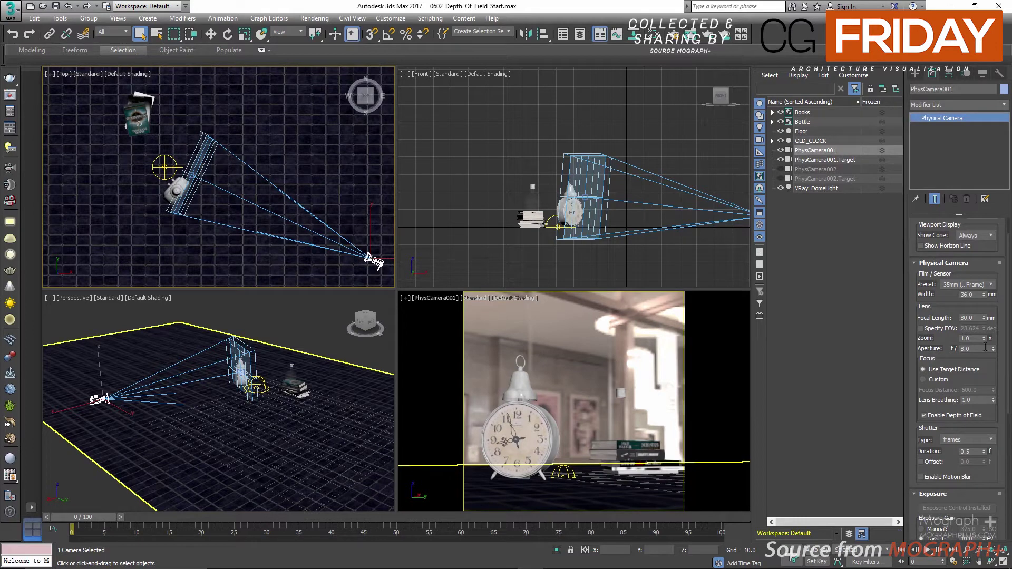
pyautogui.click(965, 416)
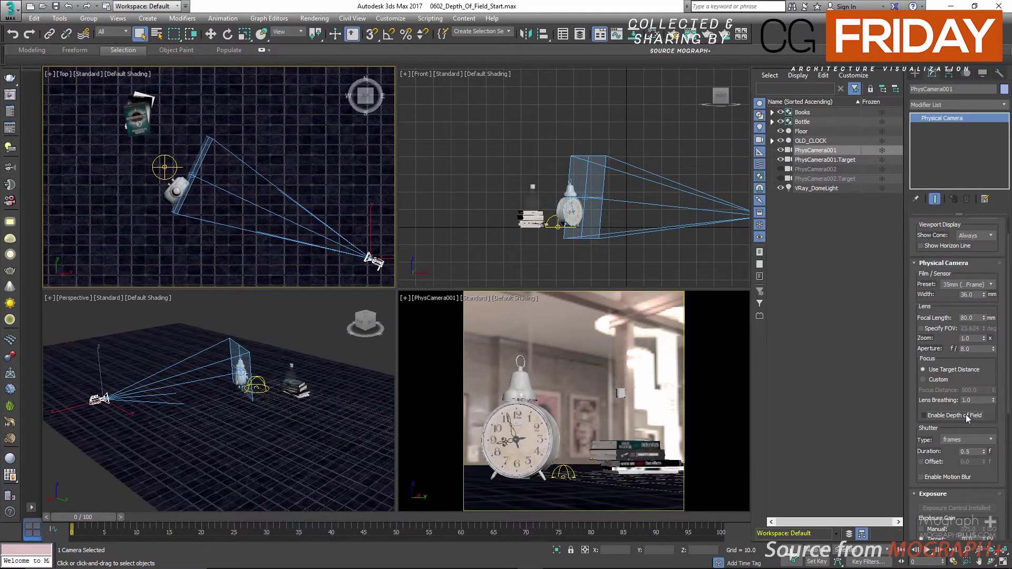
pyautogui.click(965, 415)
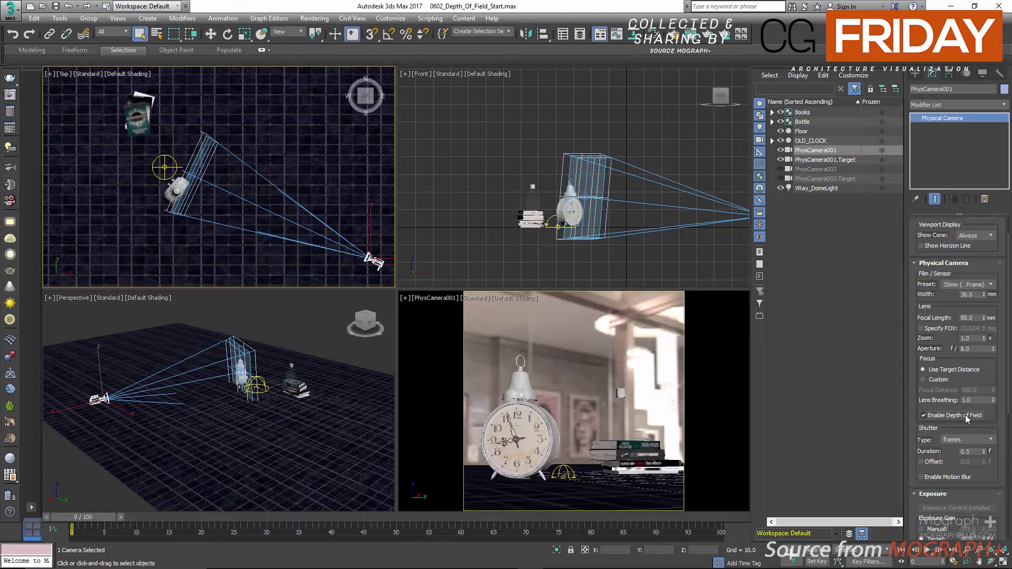
pyautogui.click(965, 415)
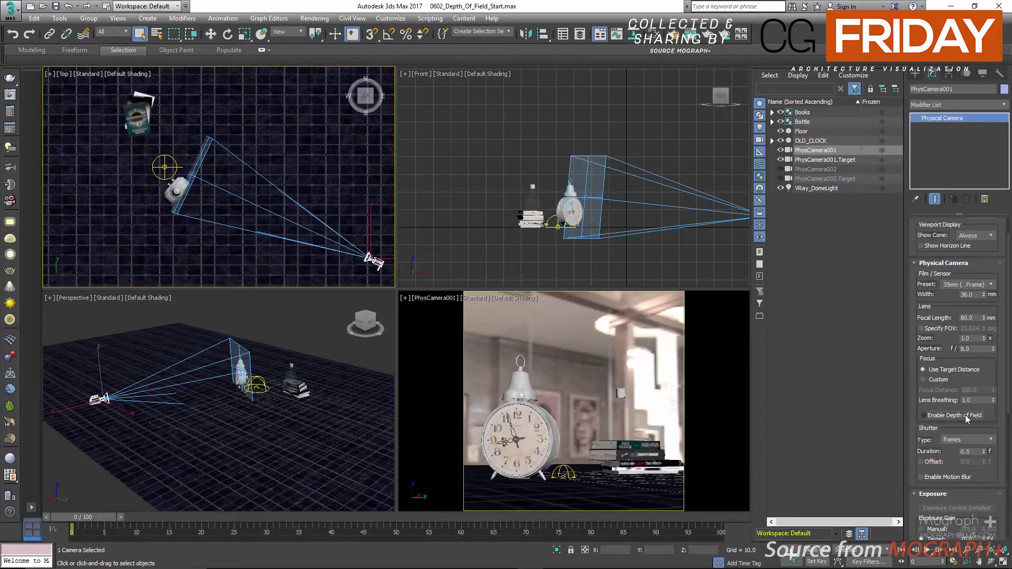
pyautogui.click(965, 415)
pyautogui.moveTo(994, 369); pyautogui.dragTo(973, 239)
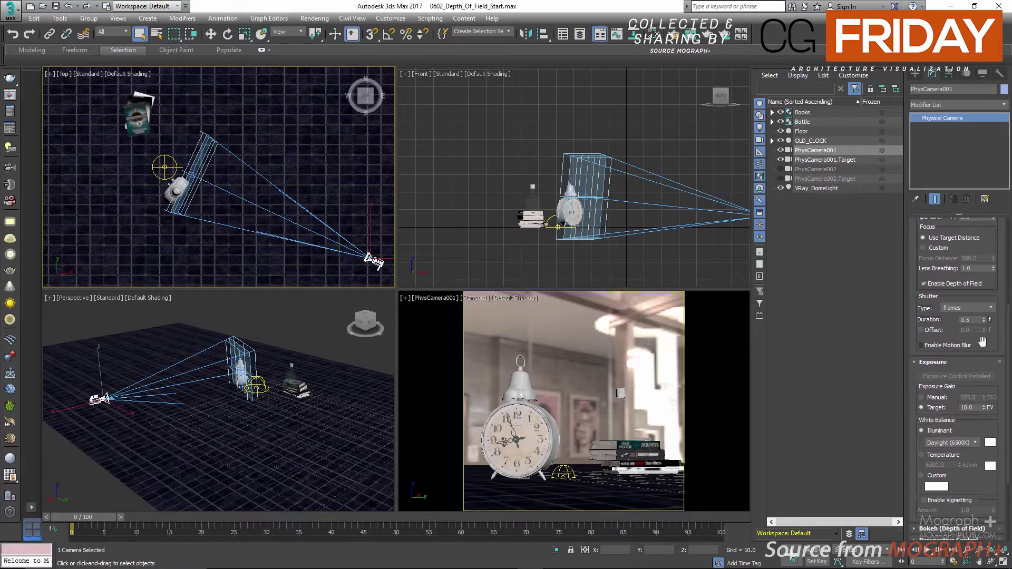
pyautogui.moveTo(982, 342); pyautogui.dragTo(985, 439)
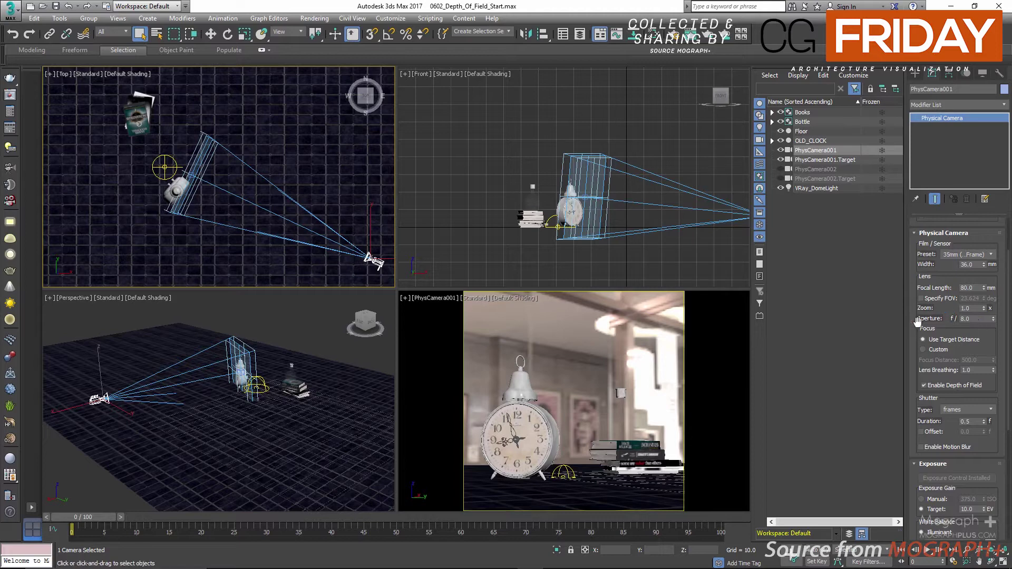
# Reopen the V-Ray frame buffer and load the 437 x 316 aperture f-stop chart from the history.
pyautogui.click(15, 100)
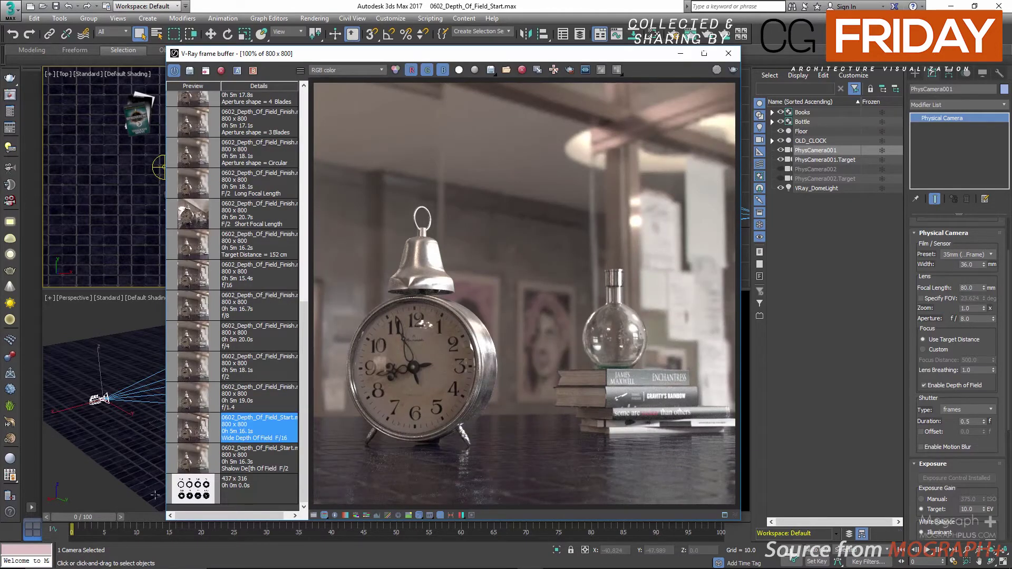
pyautogui.doubleClick(194, 488)
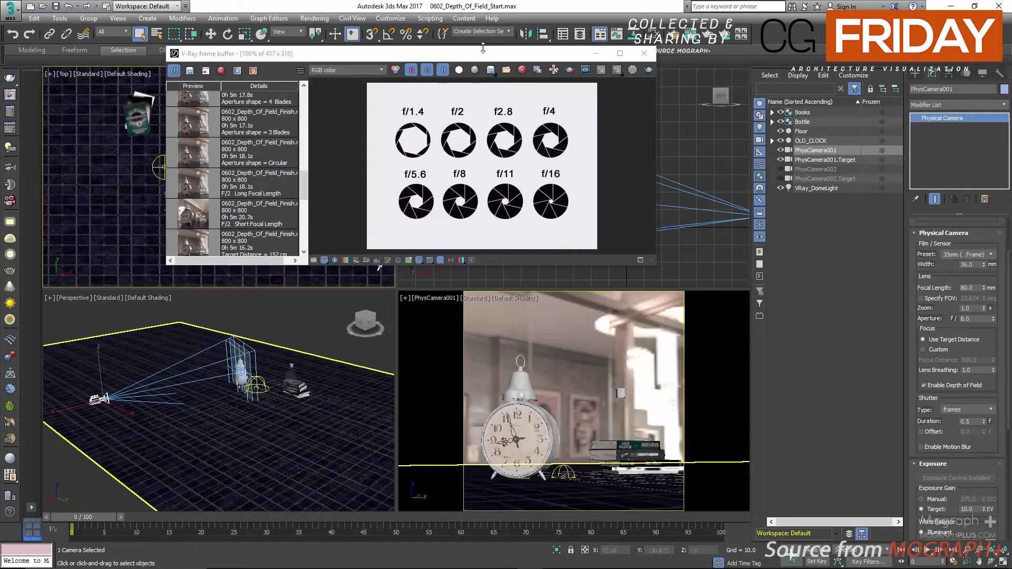
pyautogui.moveTo(485, 56); pyautogui.dragTo(543, 196)
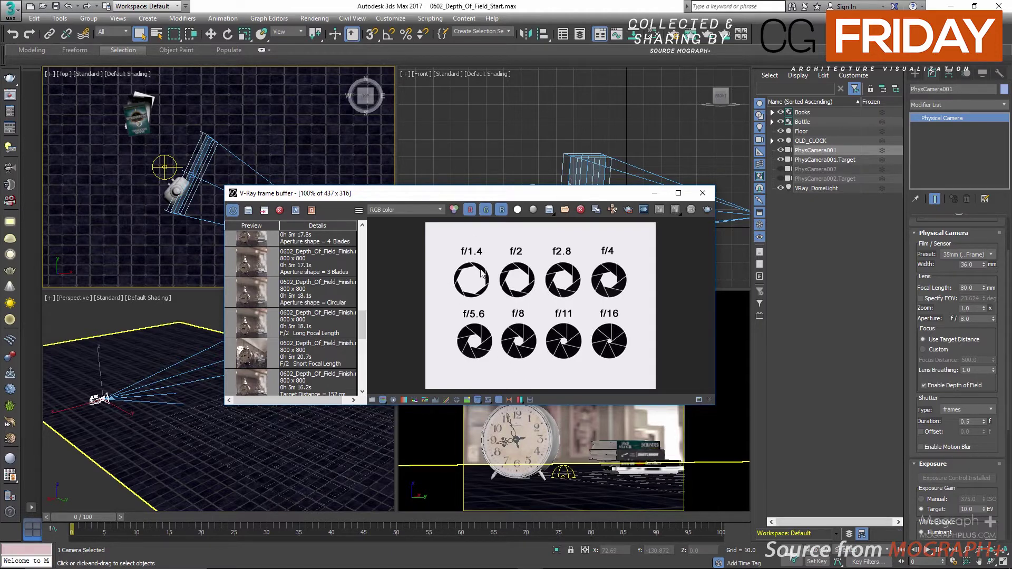
# Load the shallow depth of field f/2 render from the frame buffer history and bring the whole image into view.
pyautogui.scroll(-3, 348, 324)
pyautogui.scroll(-3, 347, 323)
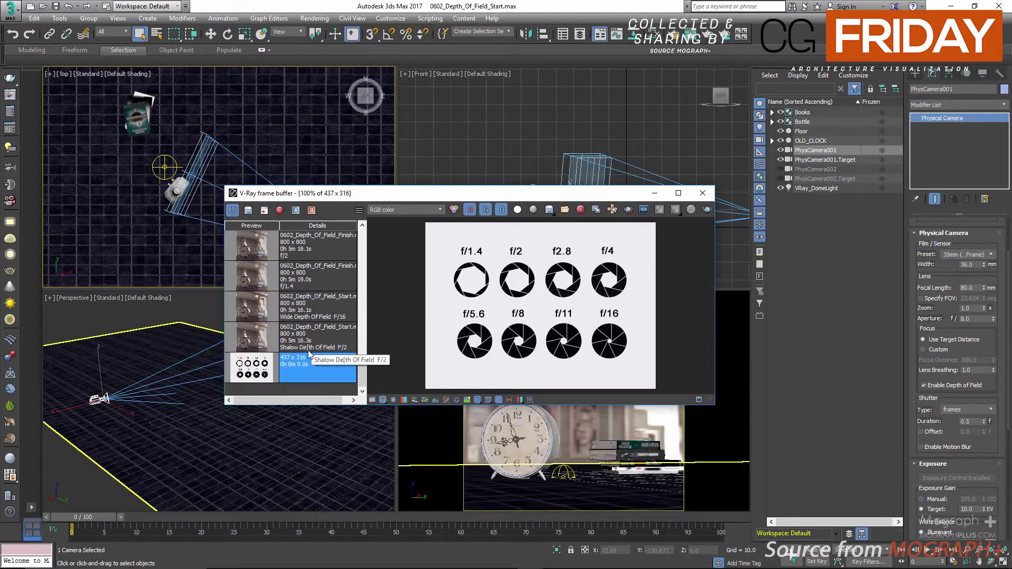
pyautogui.click(253, 339)
pyautogui.doubleClick(253, 337)
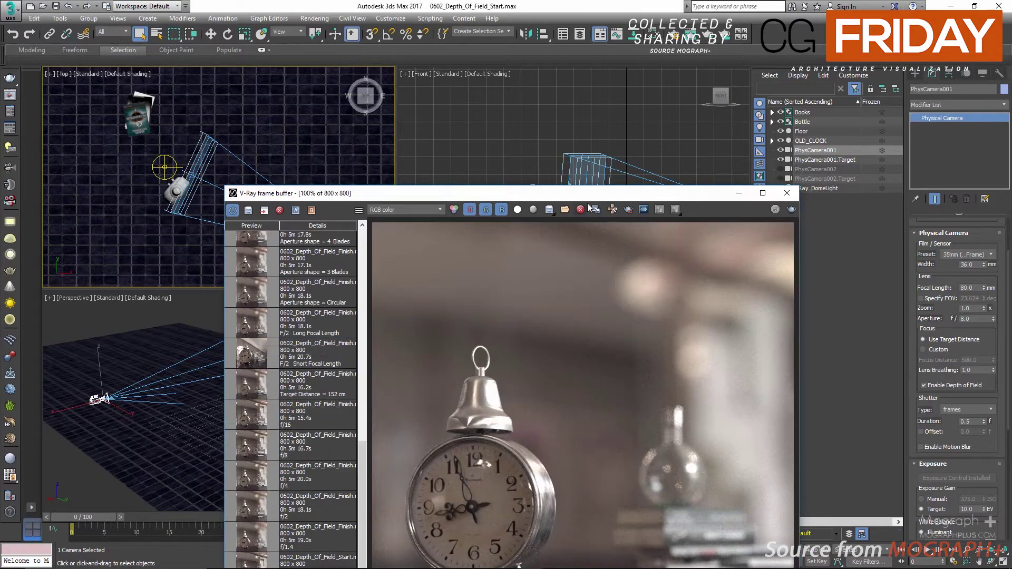
pyautogui.moveTo(586, 194); pyautogui.dragTo(563, 36)
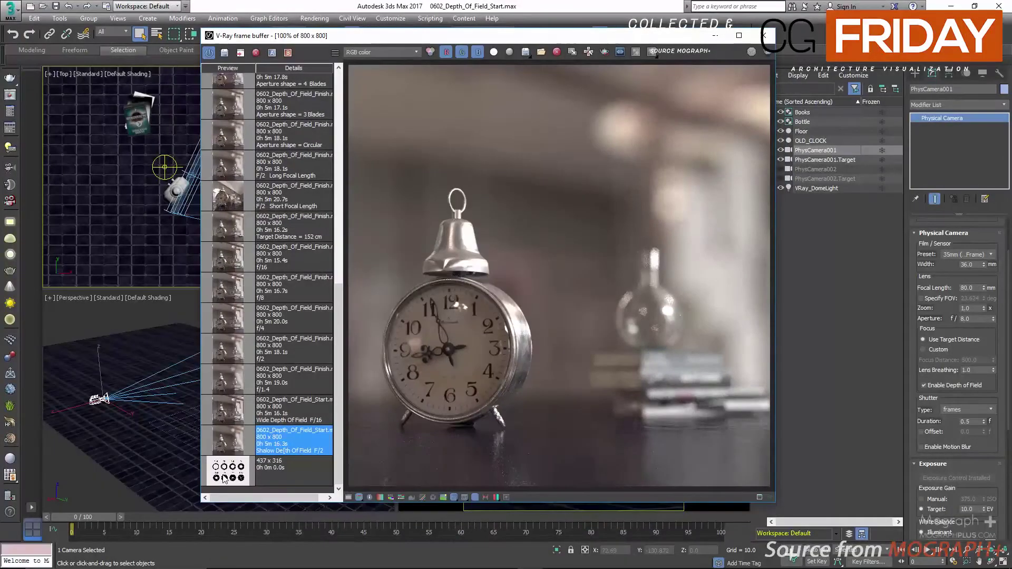
# Compare the aperture chart with the wide depth of field f/16 render, ending on the chart in an enlarged frame buffer.
pyautogui.doubleClick(224, 474)
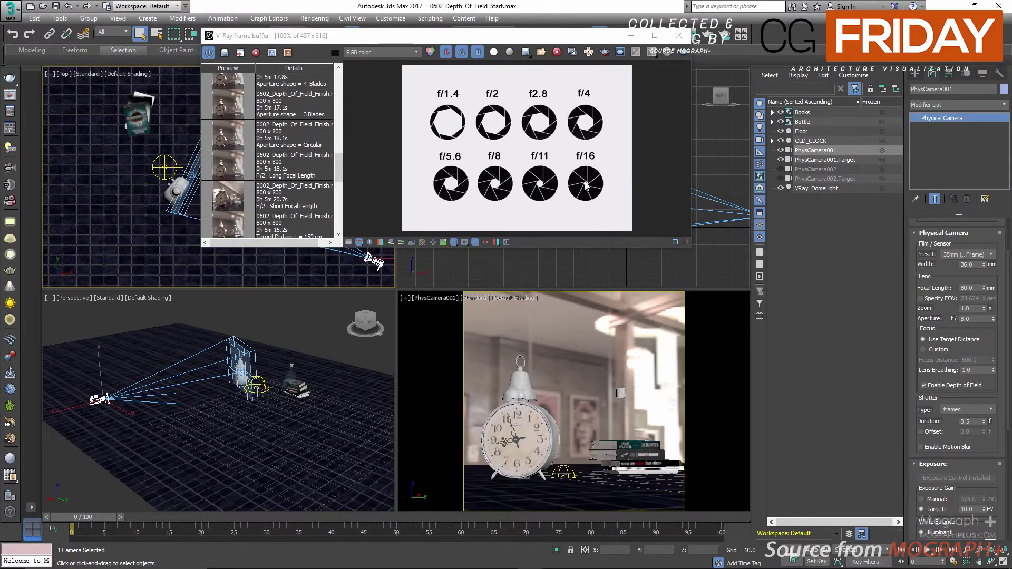
pyautogui.scroll(-5, 231, 202)
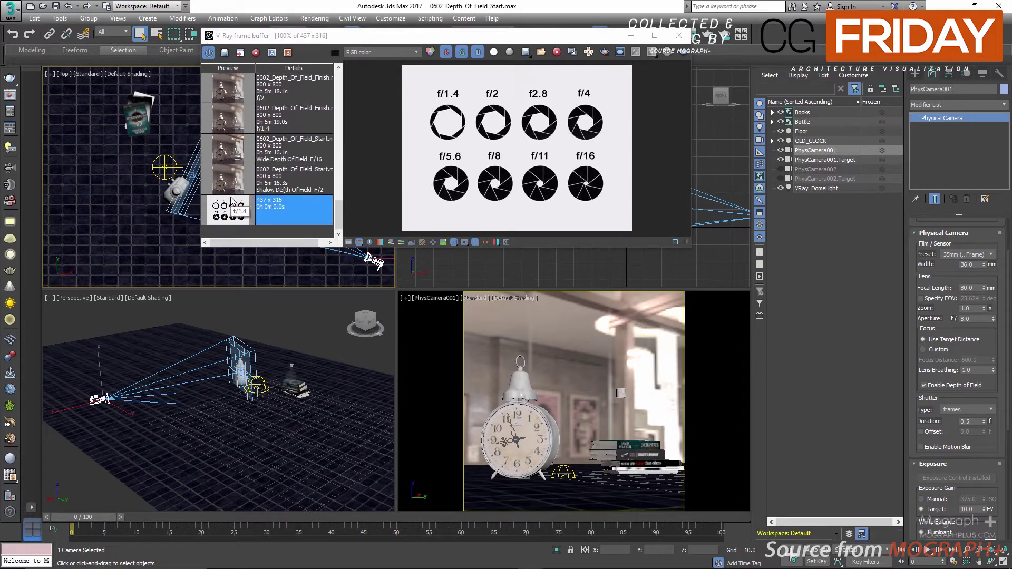
pyautogui.doubleClick(225, 152)
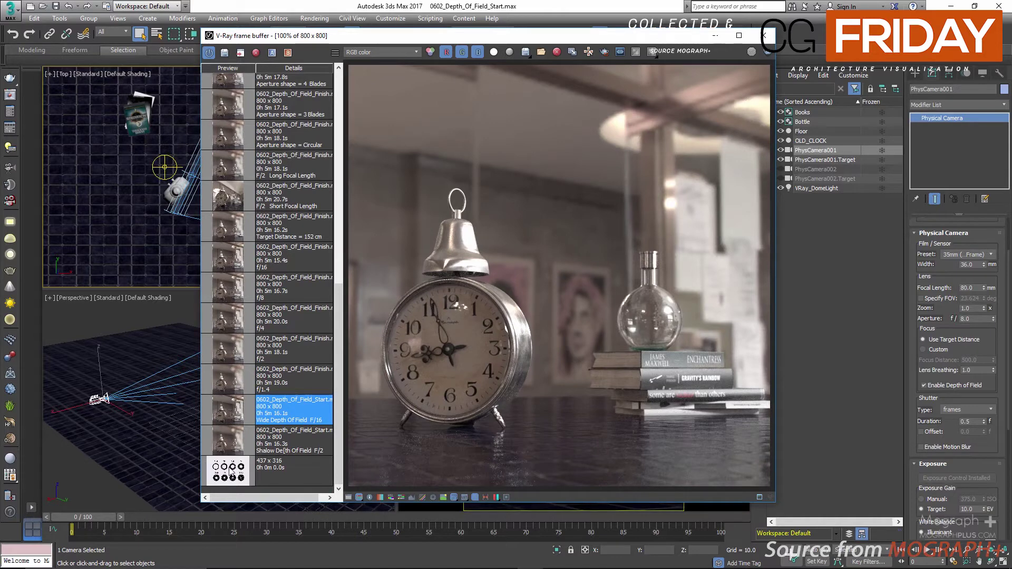
pyautogui.doubleClick(231, 473)
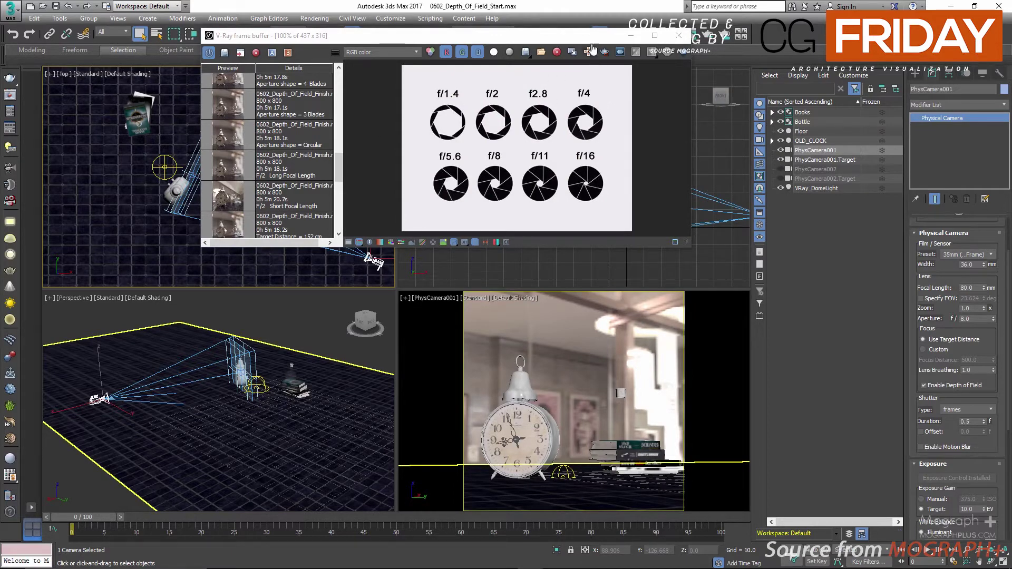
pyautogui.moveTo(691, 247); pyautogui.dragTo(800, 514)
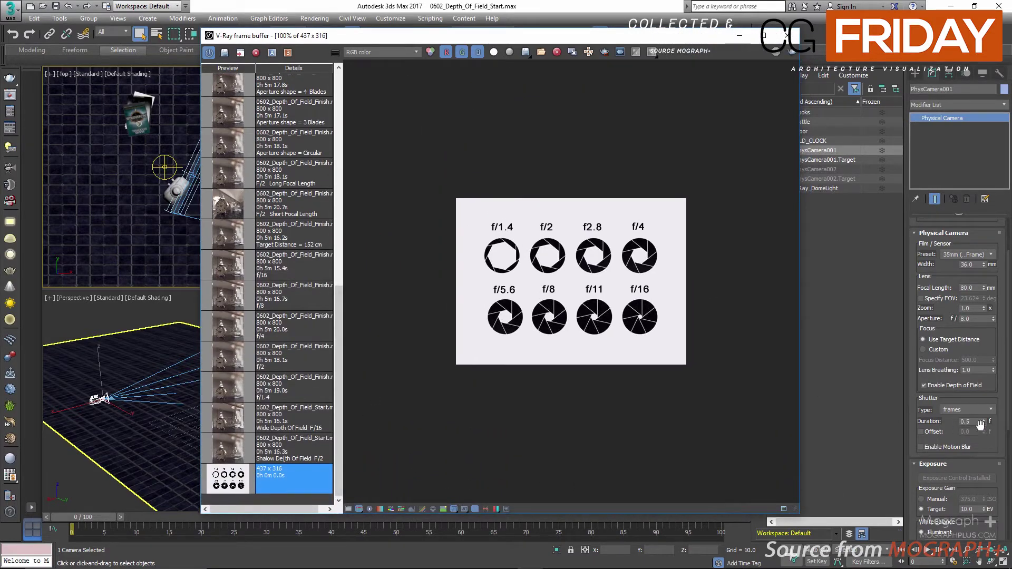
# Set the PhysCamera001 aperture to f/1.4 and load the matching f/1.4 render from the history.
pyautogui.click(978, 323)
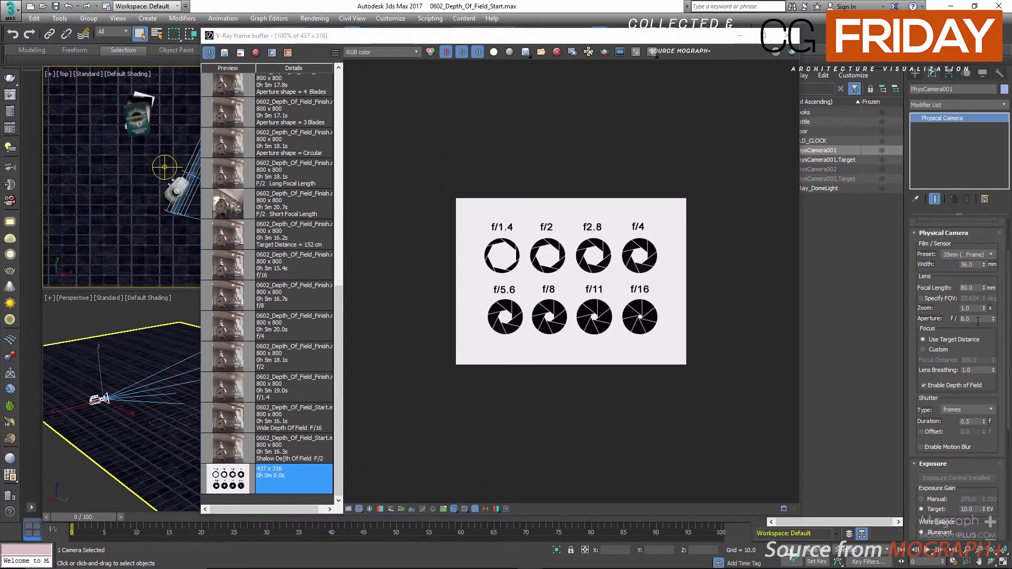
pyautogui.doubleClick(970, 319)
pyautogui.write('1.4')
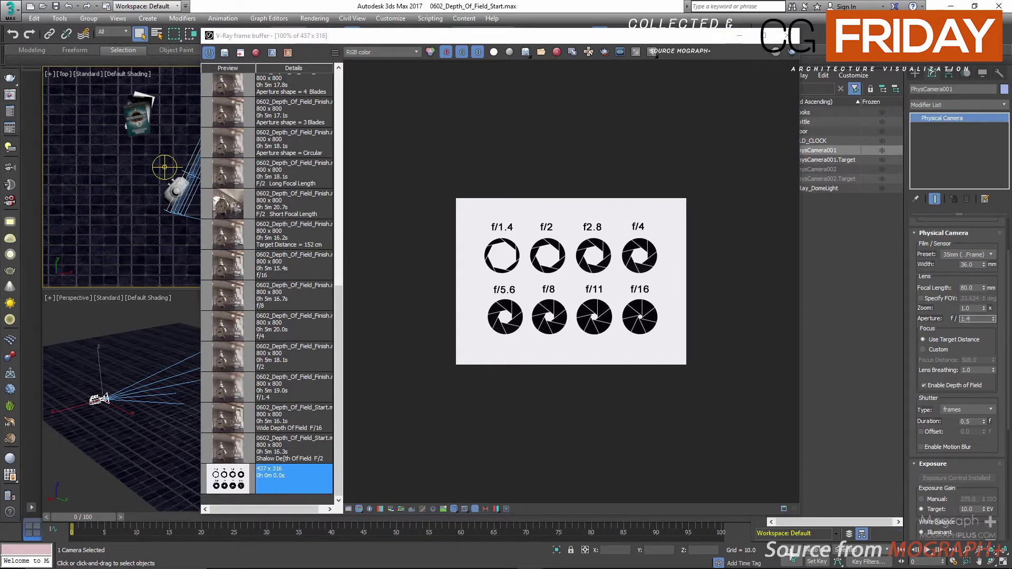
pyautogui.press('Return')
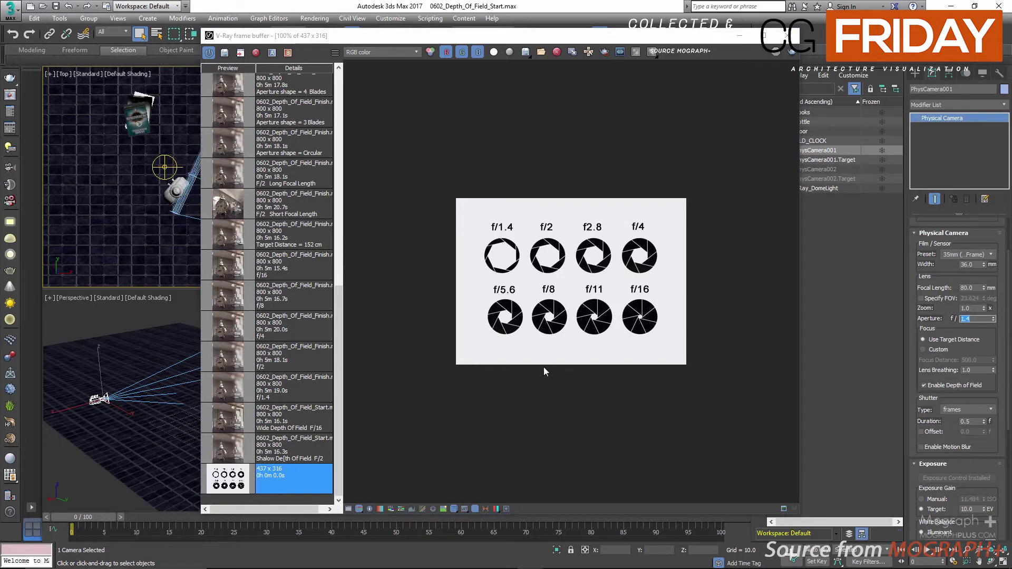
pyautogui.doubleClick(226, 394)
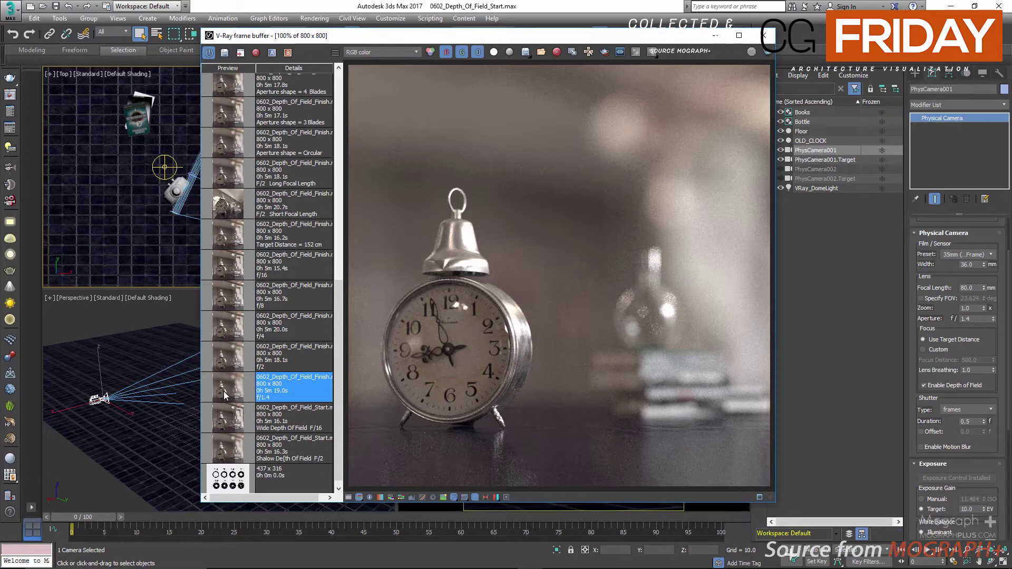
# Set the PhysCamera001 aperture to f/2.
pyautogui.doubleClick(977, 320)
pyautogui.write('2')
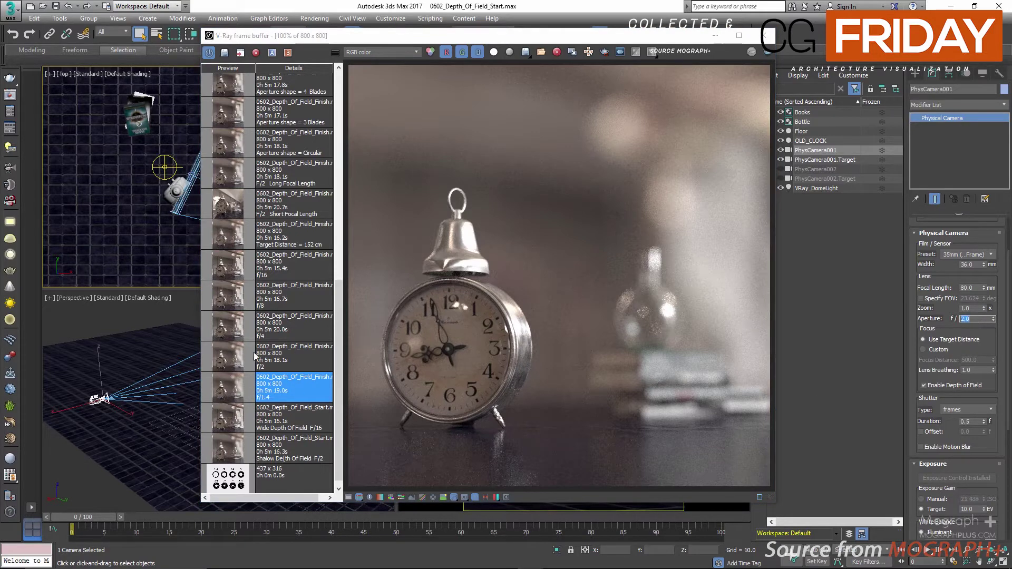
# Compare the saved f/2 and f/1.4 renders from the frame buffer history, ending on the f/2 render.
pyautogui.doubleClick(220, 364)
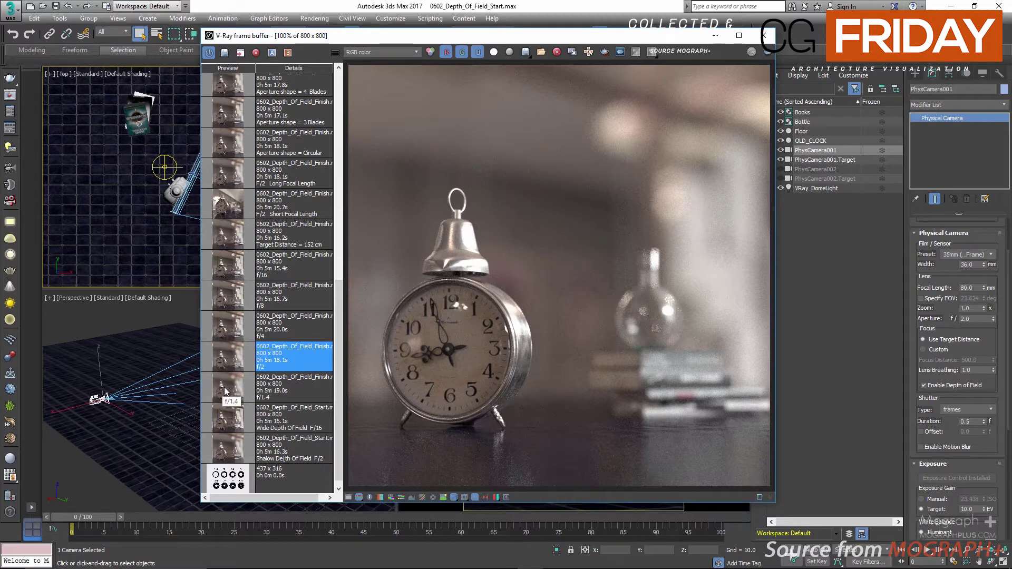
pyautogui.doubleClick(222, 389)
pyautogui.doubleClick(227, 368)
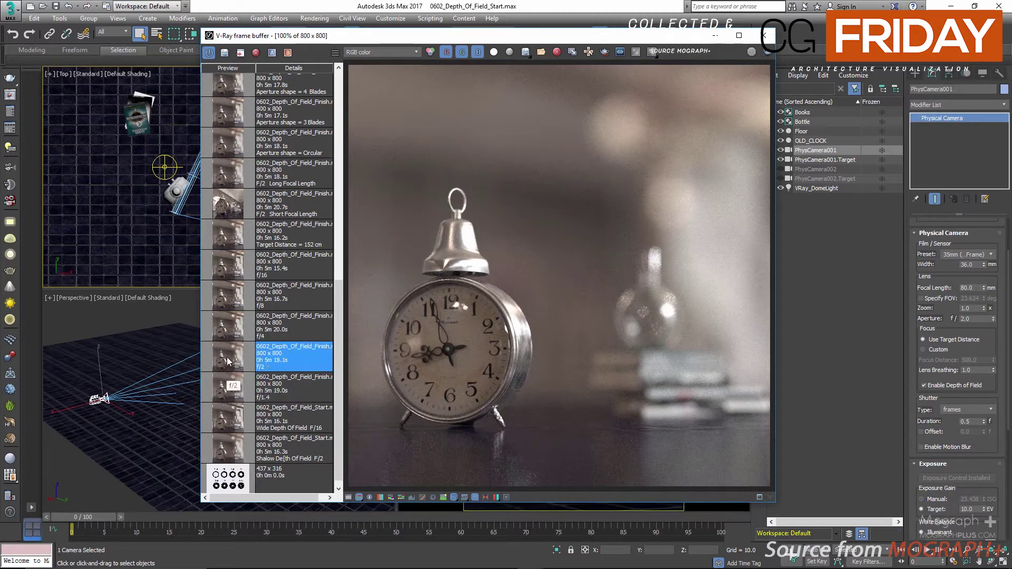
# Set the PhysCamera001 aperture to f/4 and load the matching f/4 render from the history.
pyautogui.doubleClick(966, 318)
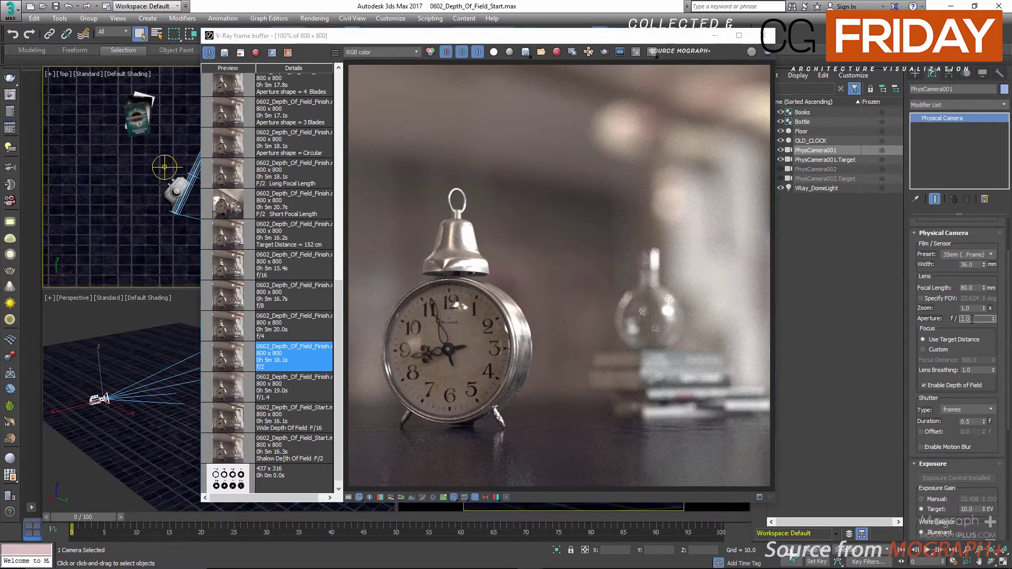
pyautogui.write('4')
pyautogui.press('Return')
pyautogui.doubleClick(228, 331)
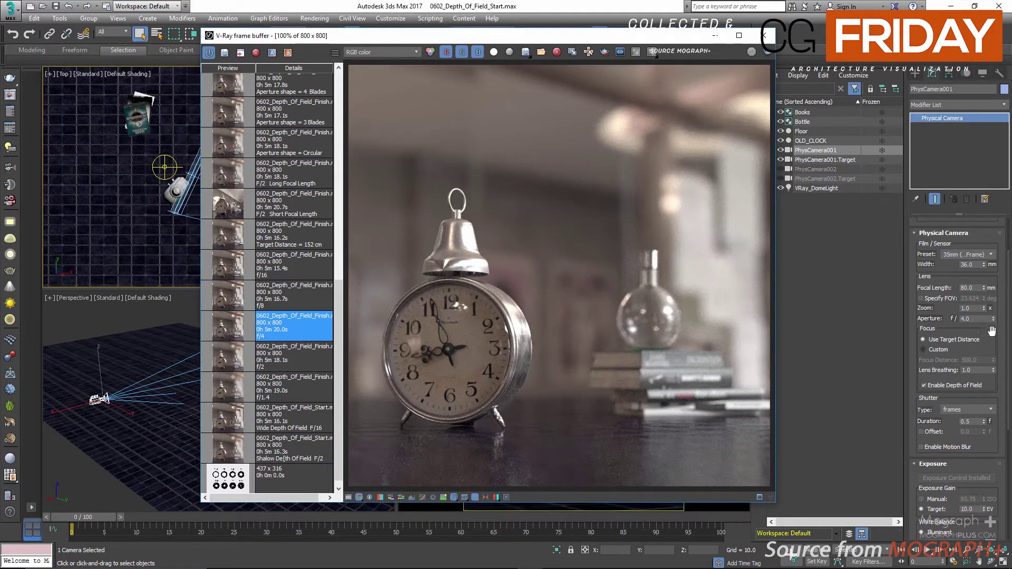
# Set the PhysCamera001 aperture to f/8 and load the matching f/8 render from the history.
pyautogui.doubleClick(976, 318)
pyautogui.write('8')
pyautogui.press('Return')
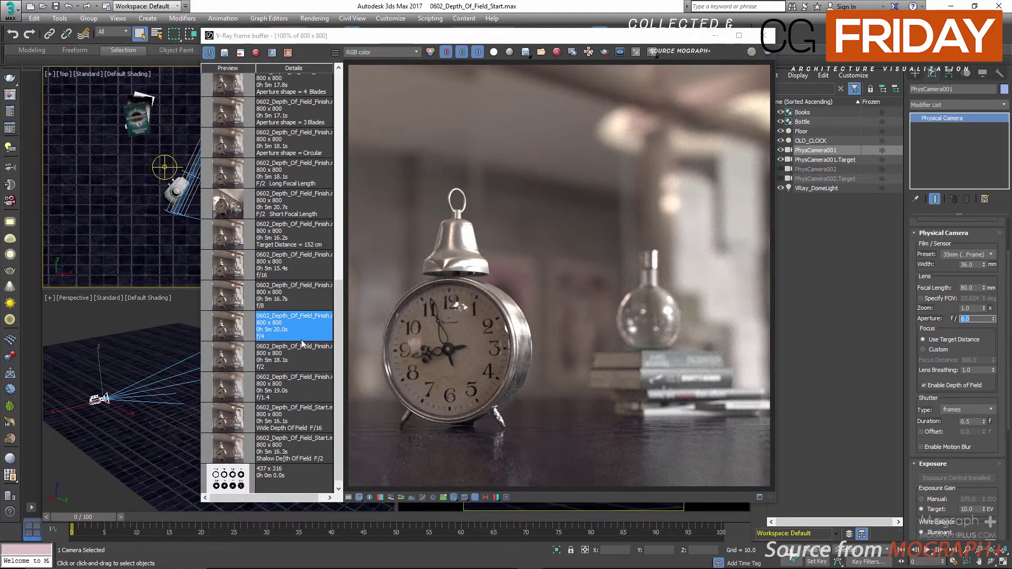
pyautogui.doubleClick(230, 301)
# Load the f/16 render from the history and set the PhysCamera001 aperture to f/16.
pyautogui.doubleClick(228, 266)
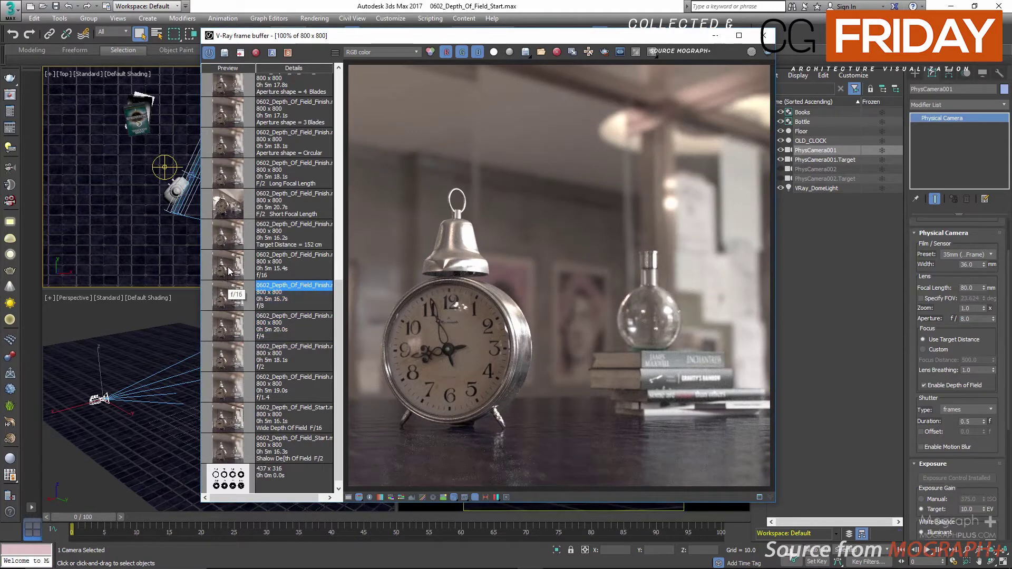
pyautogui.doubleClick(976, 318)
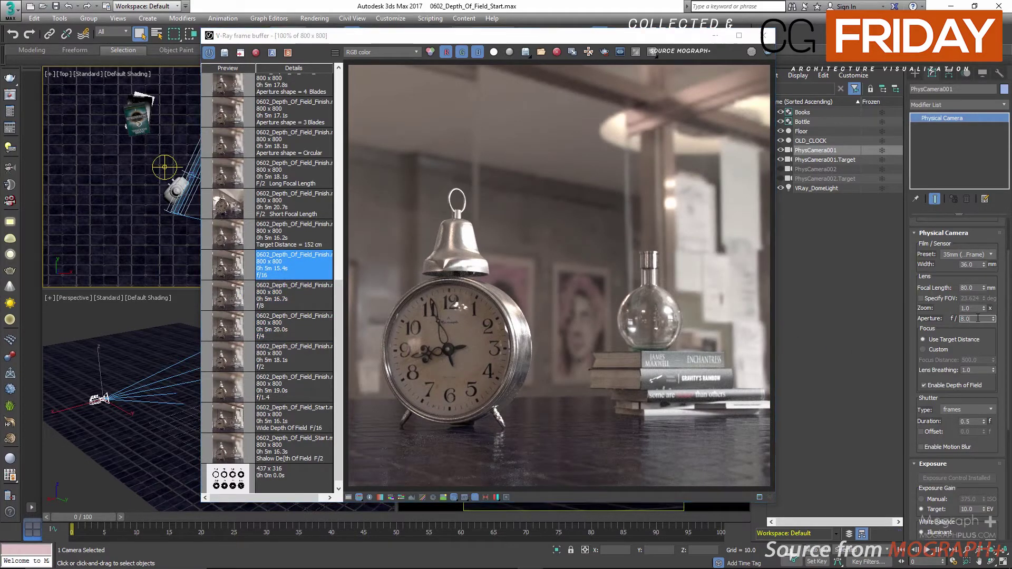
pyautogui.write('16')
pyautogui.press('Return')
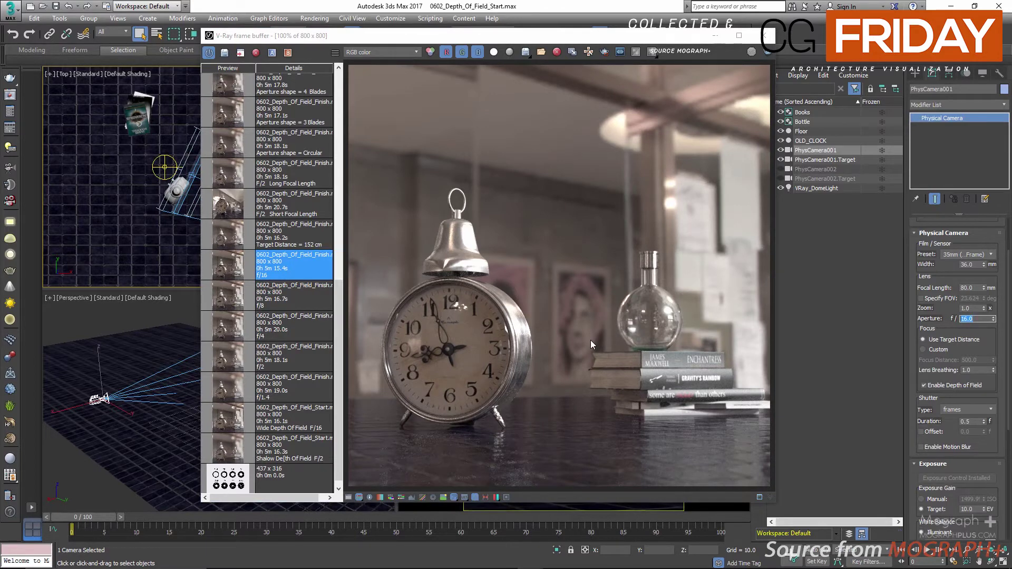
# Step through the saved renders in order from f/1.4 through f/2, f/4 and f/8 to f/16 to compare background blur.
pyautogui.click(225, 396)
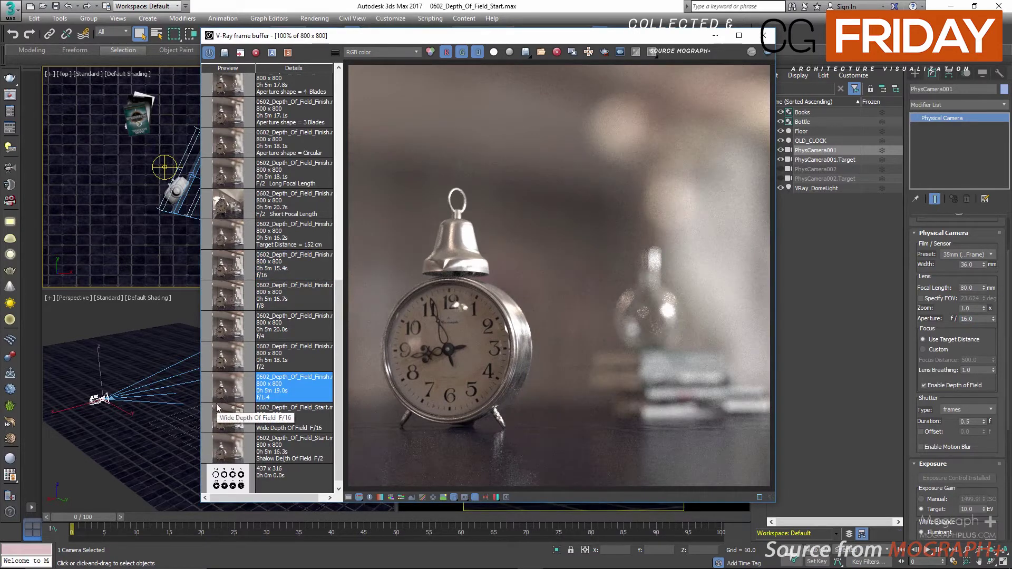
pyautogui.click(229, 360)
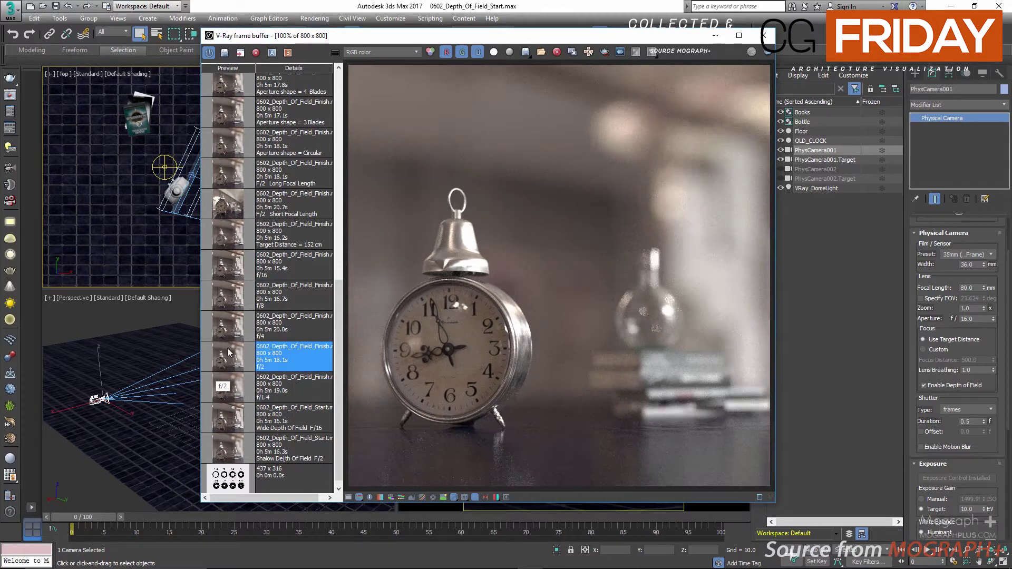
pyautogui.click(230, 332)
pyautogui.click(232, 304)
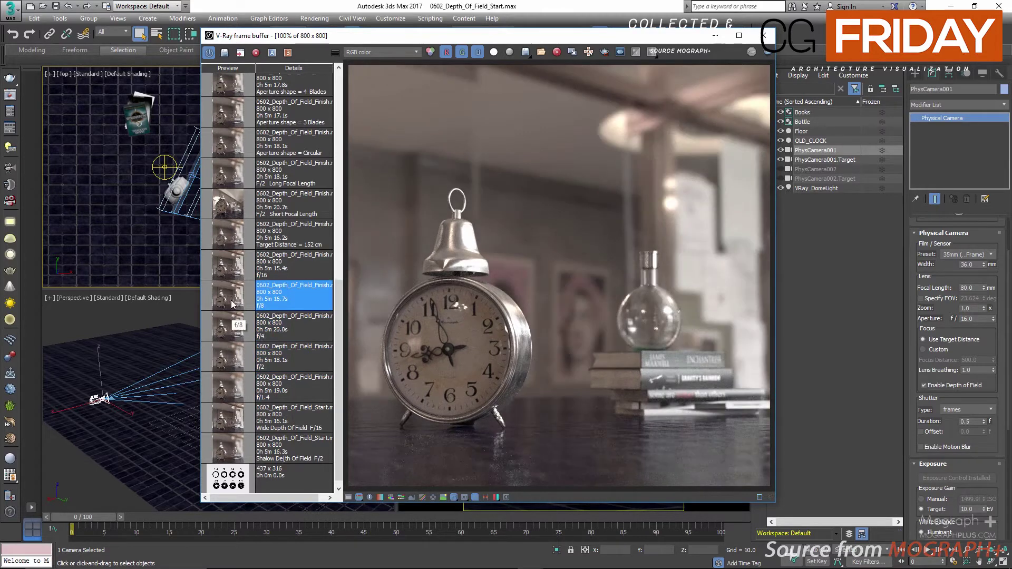
pyautogui.click(226, 273)
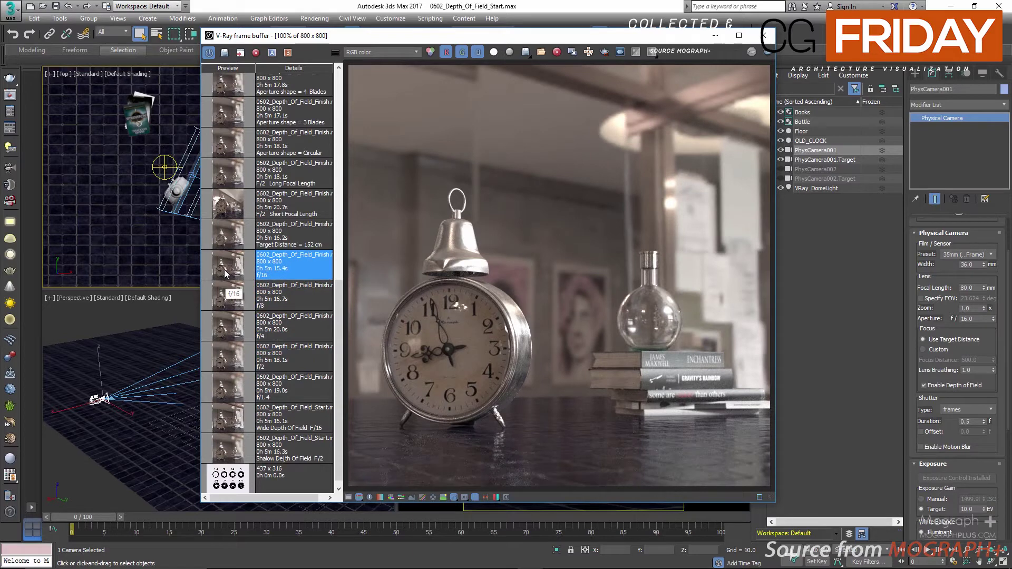
pyautogui.scroll(3, 241, 350)
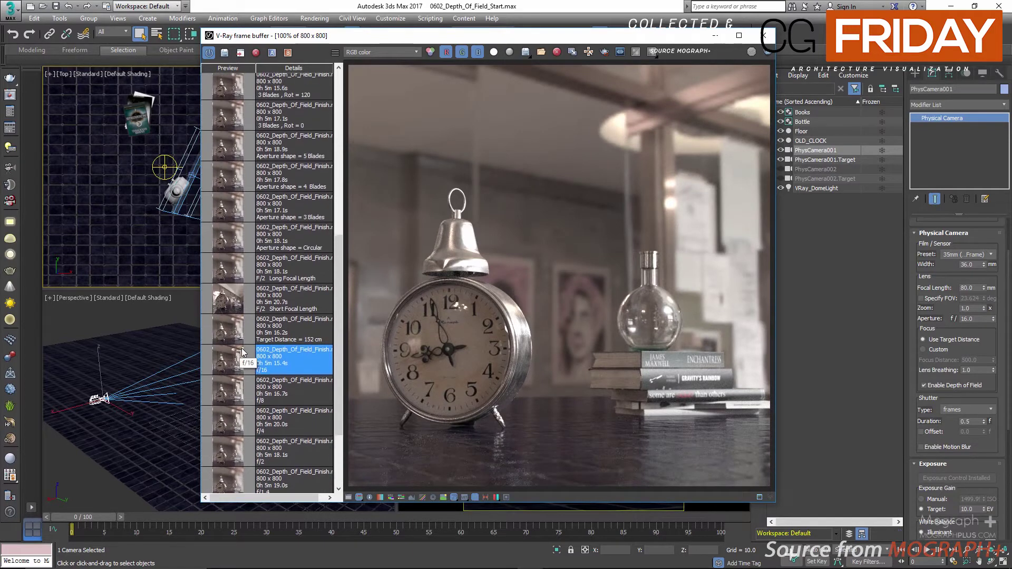
# Set the PhysCamera001 aperture back to f/2 and close the V-Ray frame buffer.
pyautogui.doubleClick(970, 320)
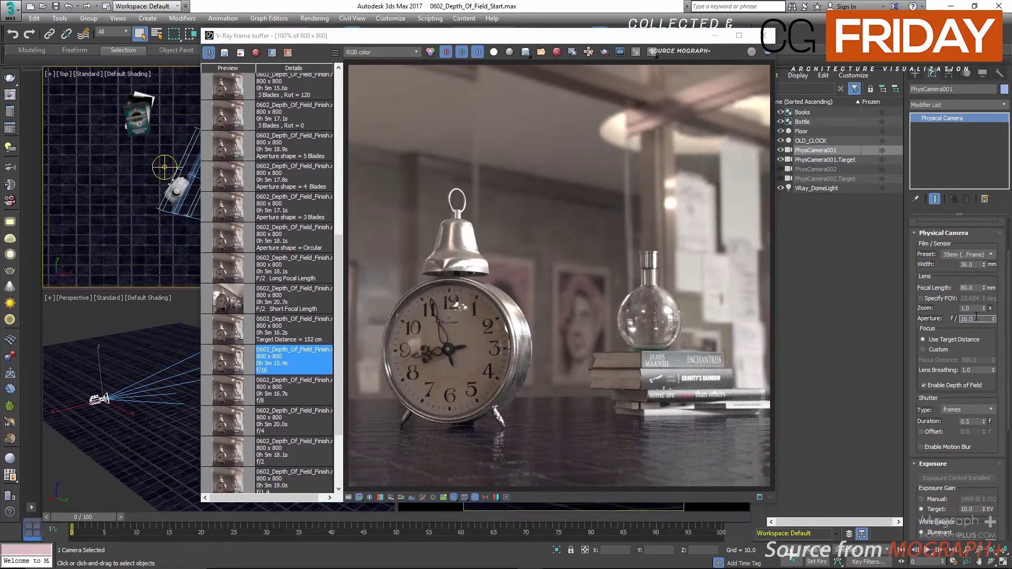
pyautogui.write('2')
pyautogui.press('Return')
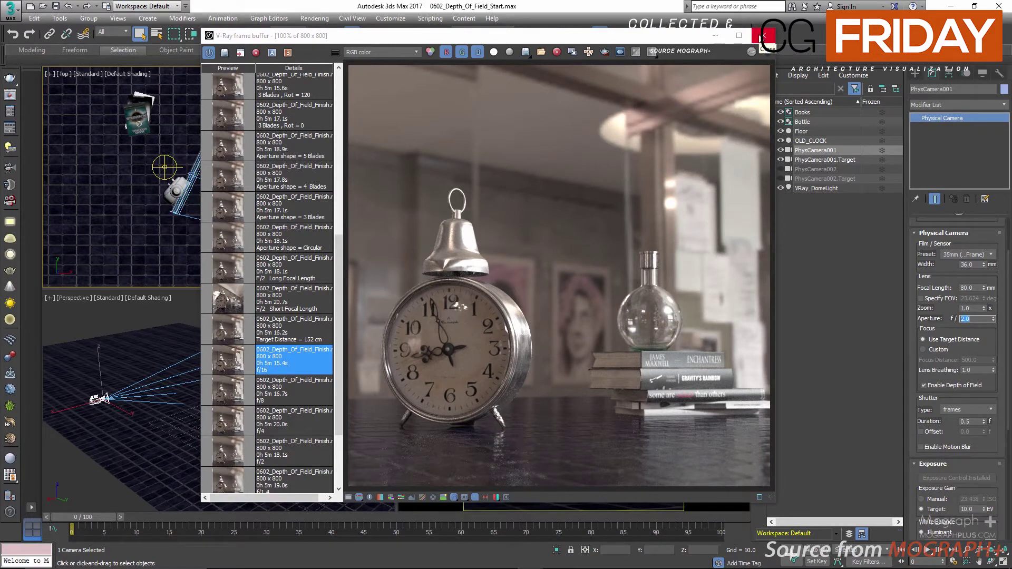
pyautogui.click(762, 37)
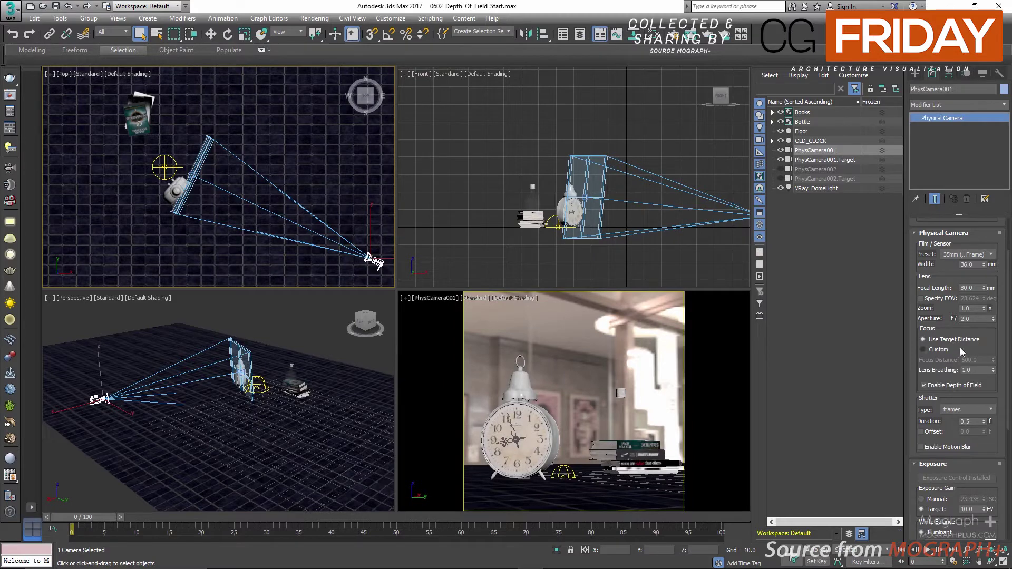
# Set the PhysCamera001 target distance to 152, moving the focus plane from the clock to the stack of books.
pyautogui.moveTo(979, 331); pyautogui.dragTo(979, 304)
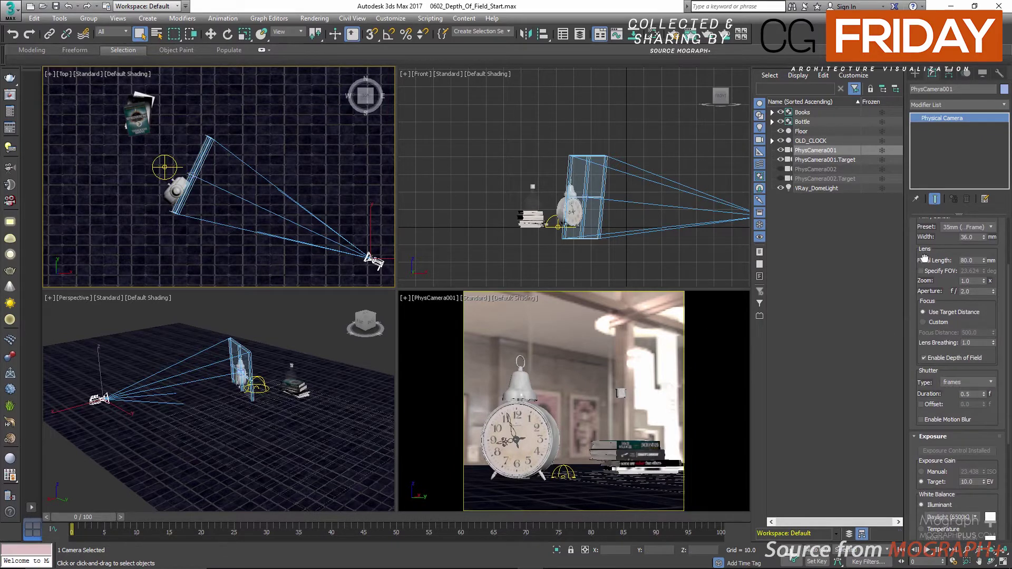
pyautogui.moveTo(922, 258); pyautogui.dragTo(920, 309)
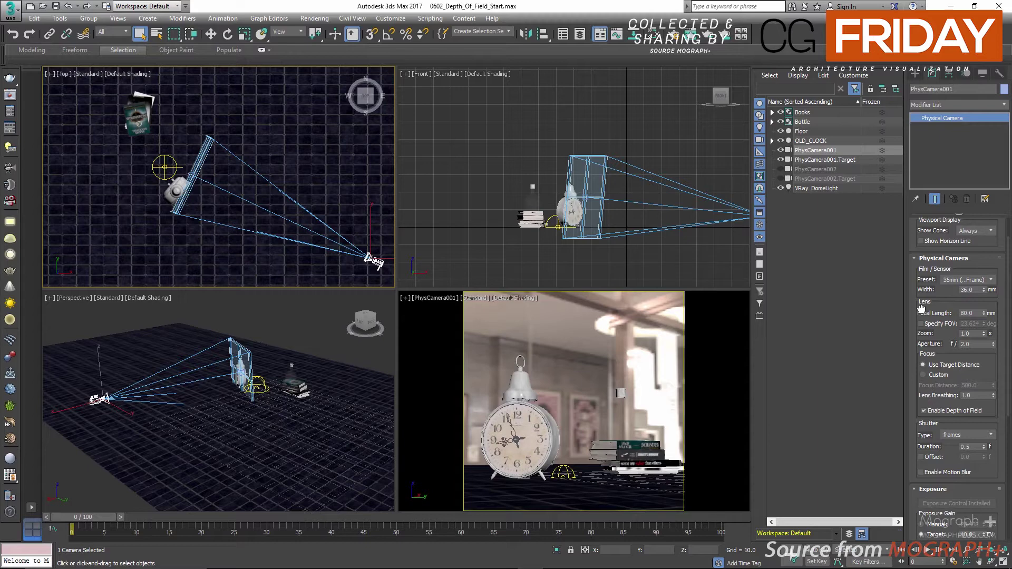
pyautogui.moveTo(921, 308); pyautogui.dragTo(921, 327)
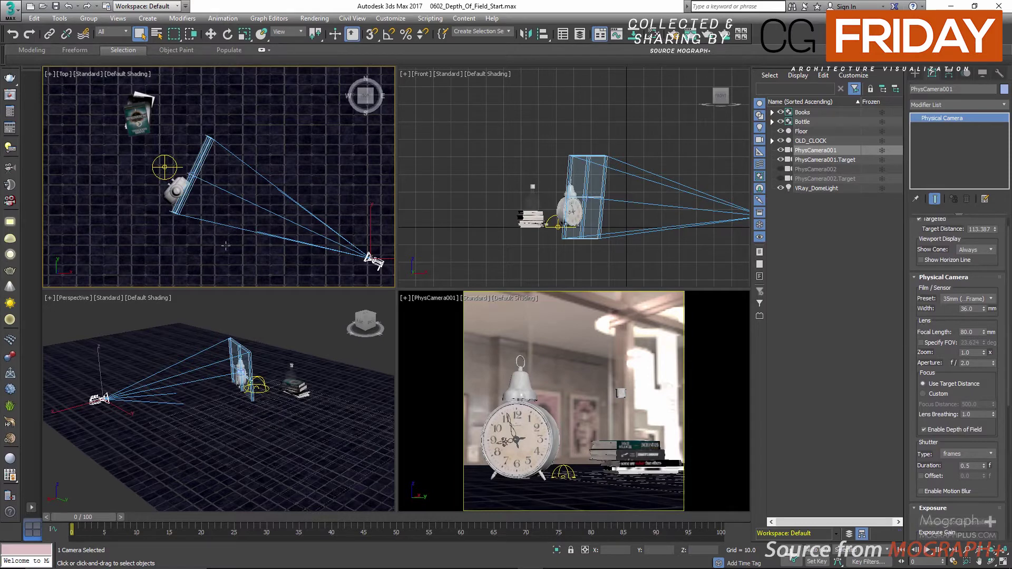
pyautogui.moveTo(147, 148); pyautogui.dragTo(200, 181, button='middle')
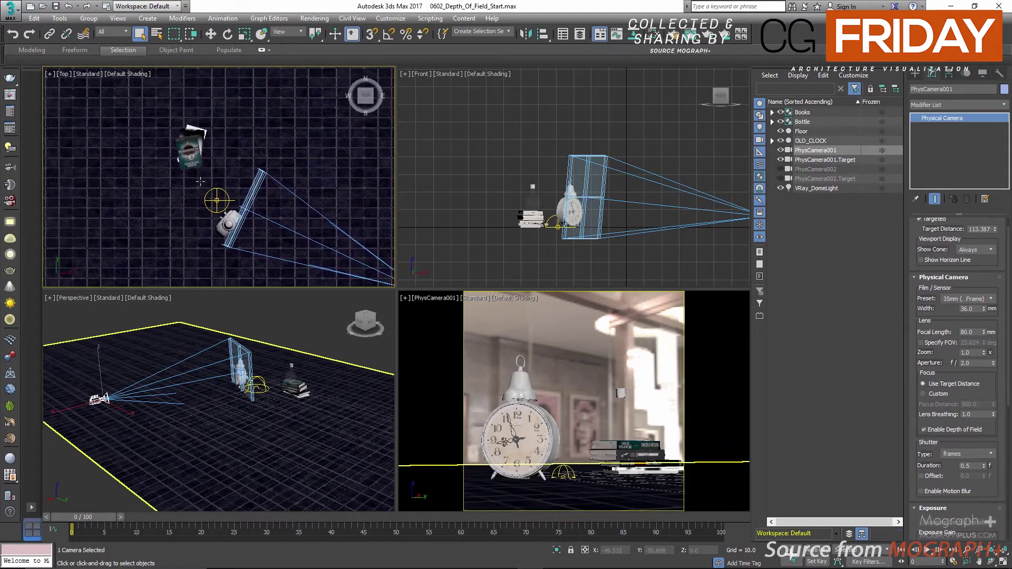
pyautogui.scroll(3, 200, 181)
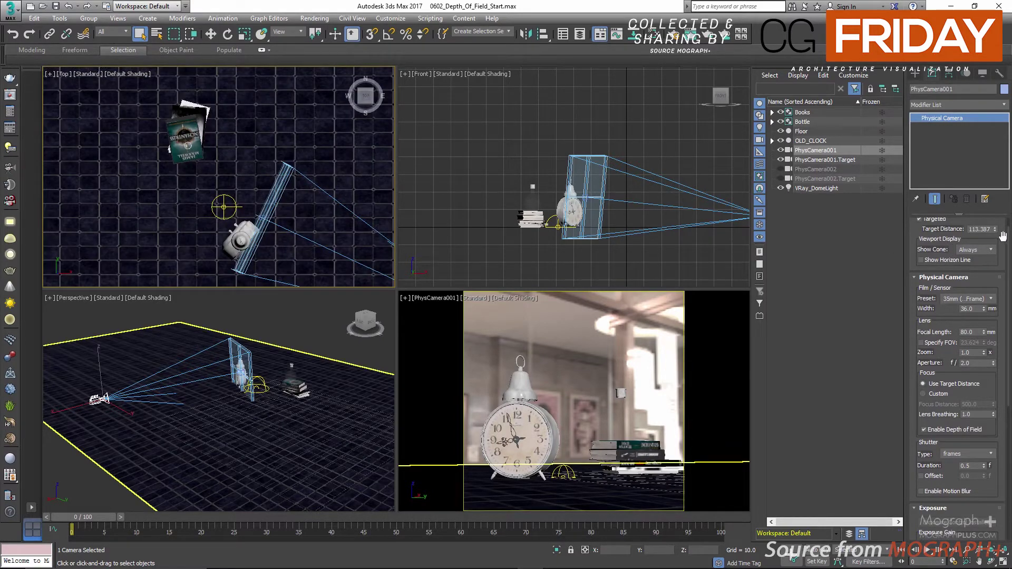
pyautogui.moveTo(994, 230); pyautogui.dragTo(11, 215)
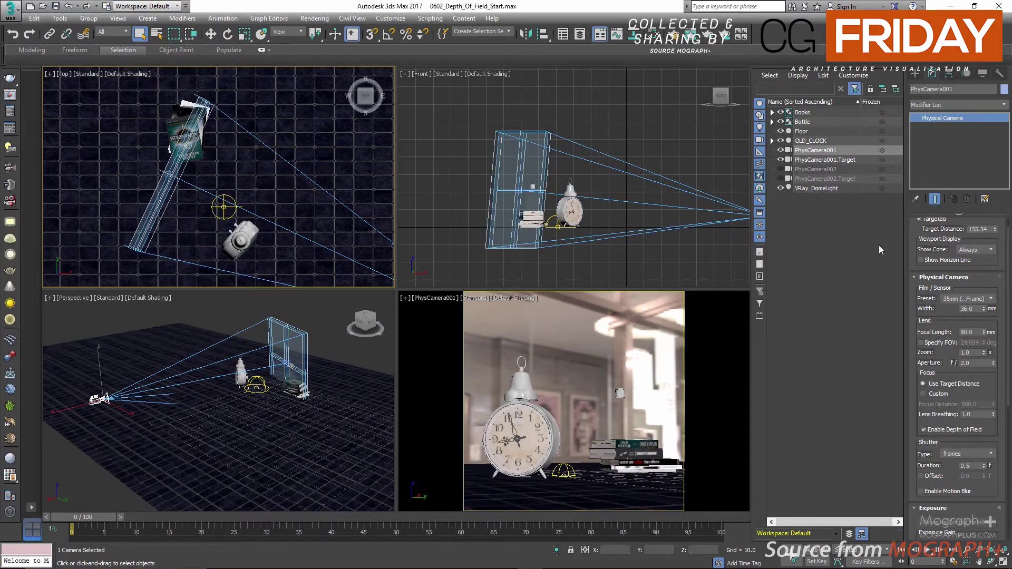
pyautogui.doubleClick(980, 229)
pyautogui.write('150')
pyautogui.press('Return')
pyautogui.write('152')
pyautogui.press('Return')
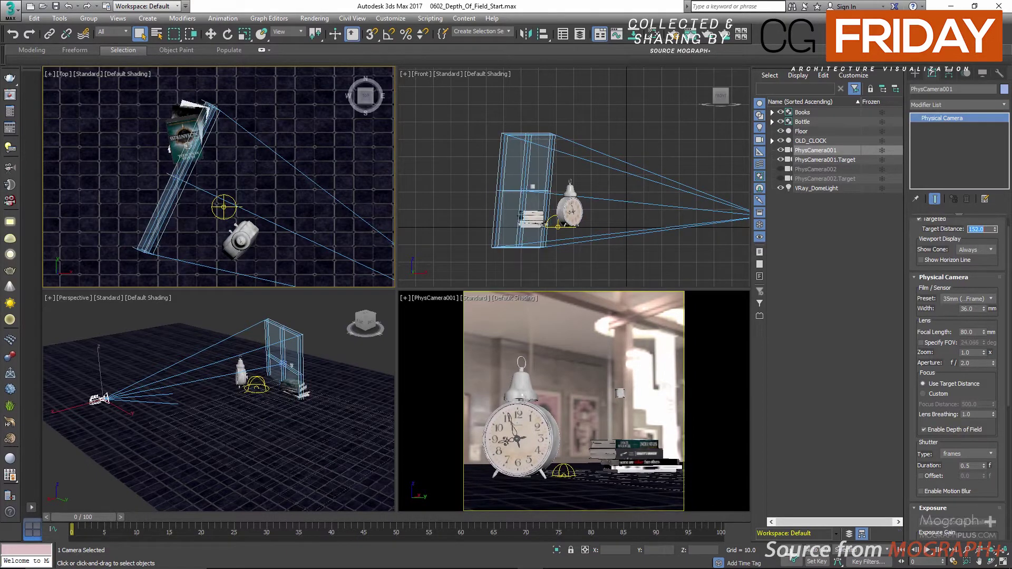
# Check the focus plane around the books, activate the PhysCamera001 viewport and load the Target Distance = 152 cm render in the reopened frame buffer.
pyautogui.scroll(4, 189, 147)
pyautogui.moveTo(188, 147)
pyautogui.mouseDown(button='middle')
pyautogui.moveTo(184, 174)
pyautogui.moveTo(183, 161)
pyautogui.mouseUp(button='middle')
pyautogui.scroll(5, 285, 384)
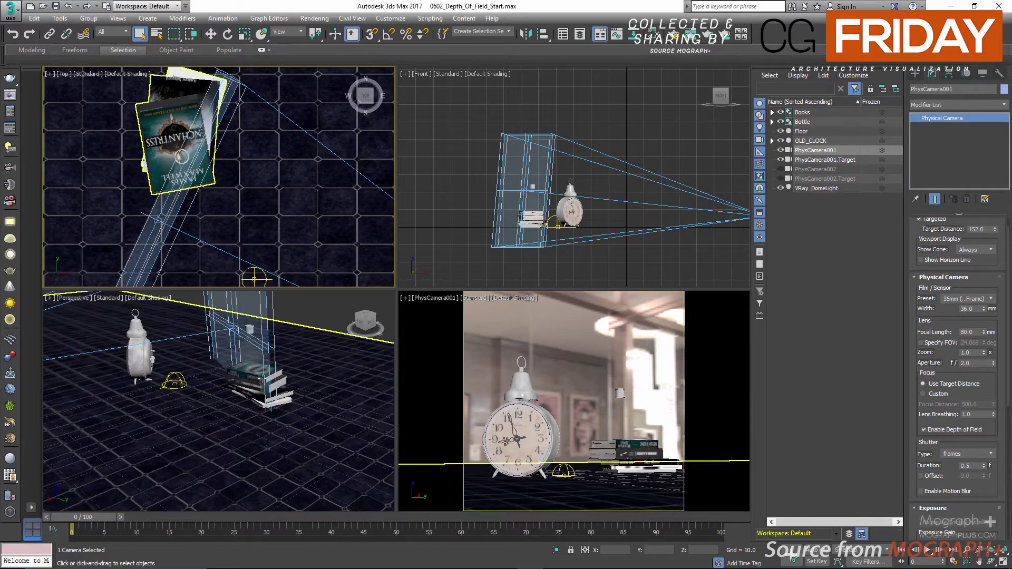
pyautogui.keyDown('alt'); pyautogui.moveTo(285, 385); pyautogui.dragTo(241, 374, button='middle'); pyautogui.keyUp('alt')
pyautogui.scroll(-3, 234, 367)
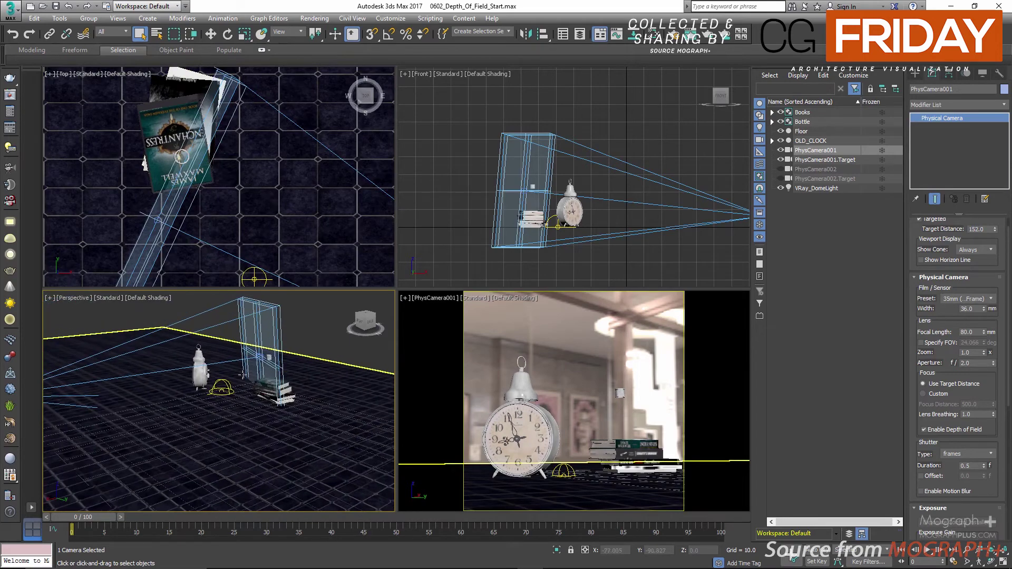
pyautogui.rightClick(484, 353)
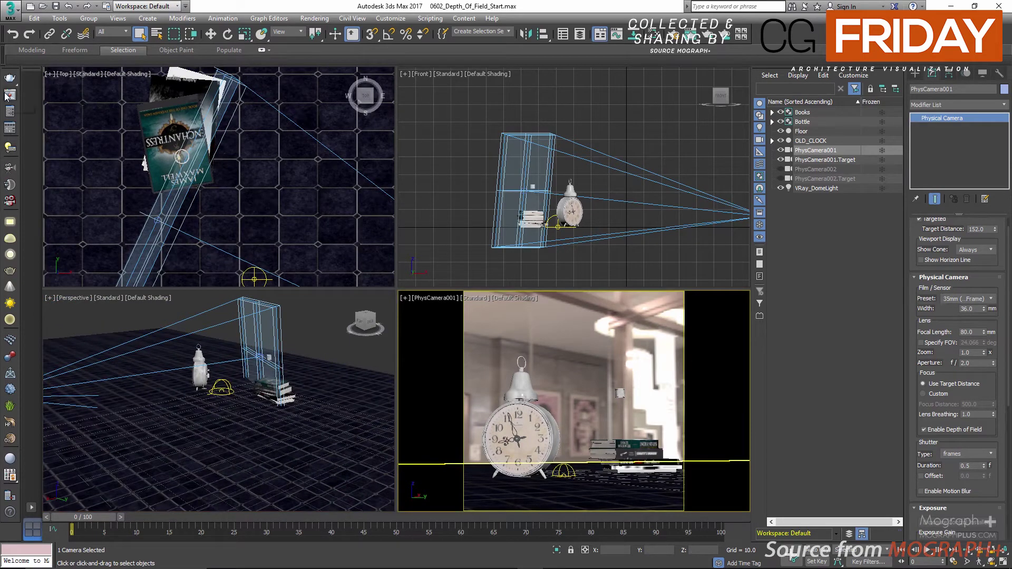
pyautogui.click(8, 95)
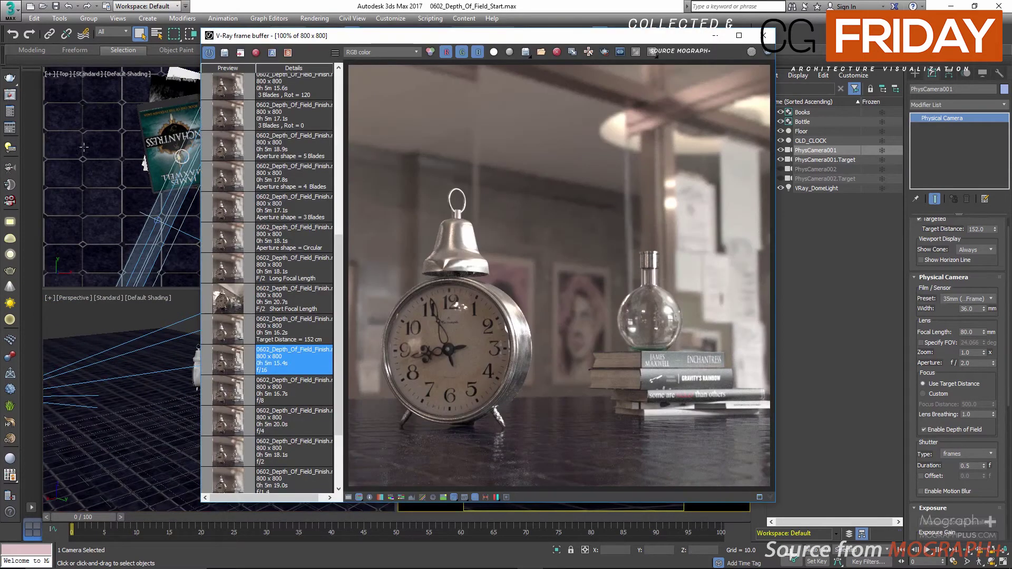
pyautogui.doubleClick(229, 335)
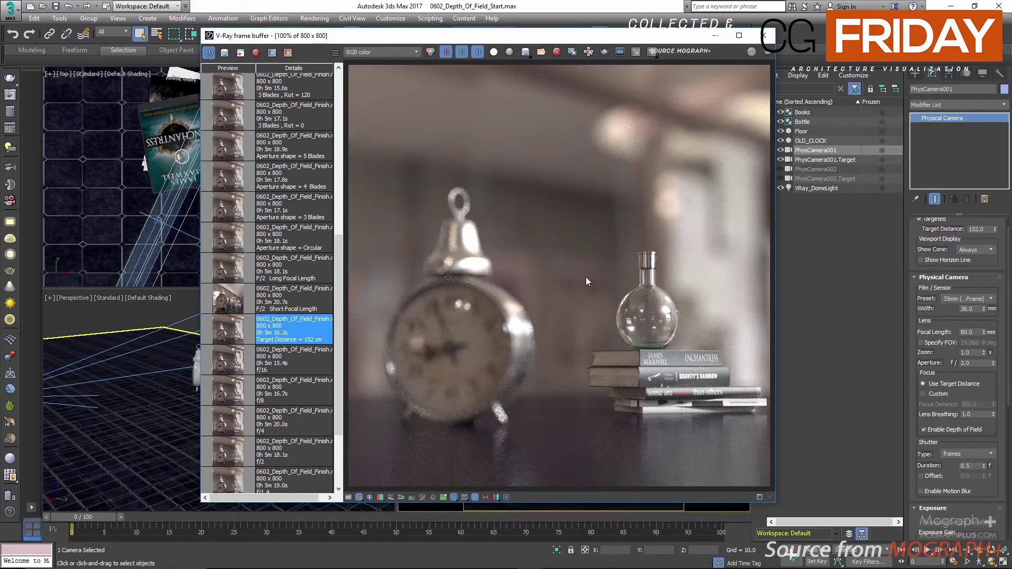
# Move the frame buffer clear of the viewports and set the PhysCamera001 target distance to 113.287, putting the focus plane on the clock.
pyautogui.doubleClick(976, 228)
pyautogui.moveTo(683, 38); pyautogui.dragTo(627, 425)
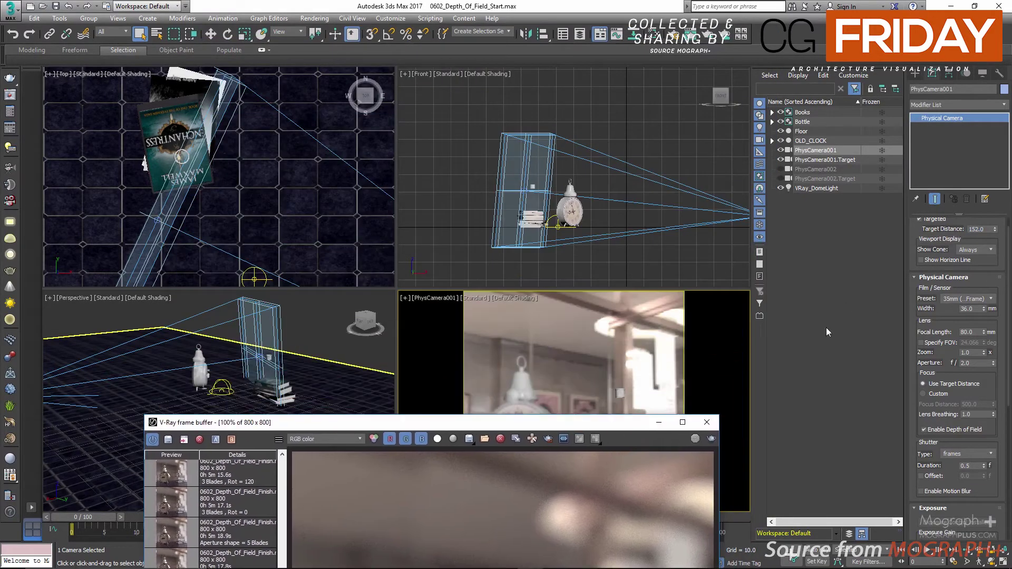
pyautogui.doubleClick(979, 231)
pyautogui.write('11')
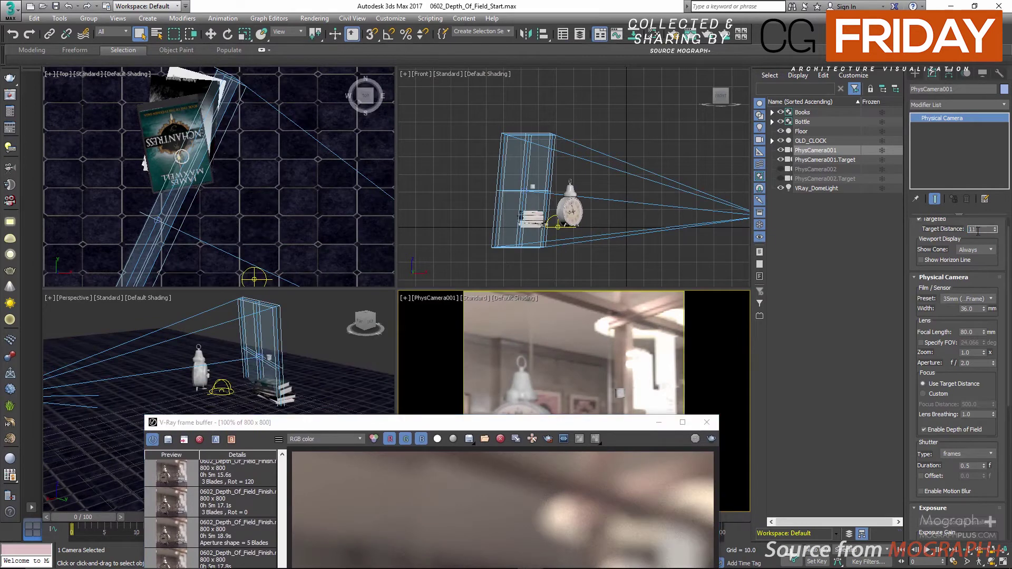
pyautogui.write('3')
pyautogui.press('Return')
pyautogui.scroll(-5, 314, 197)
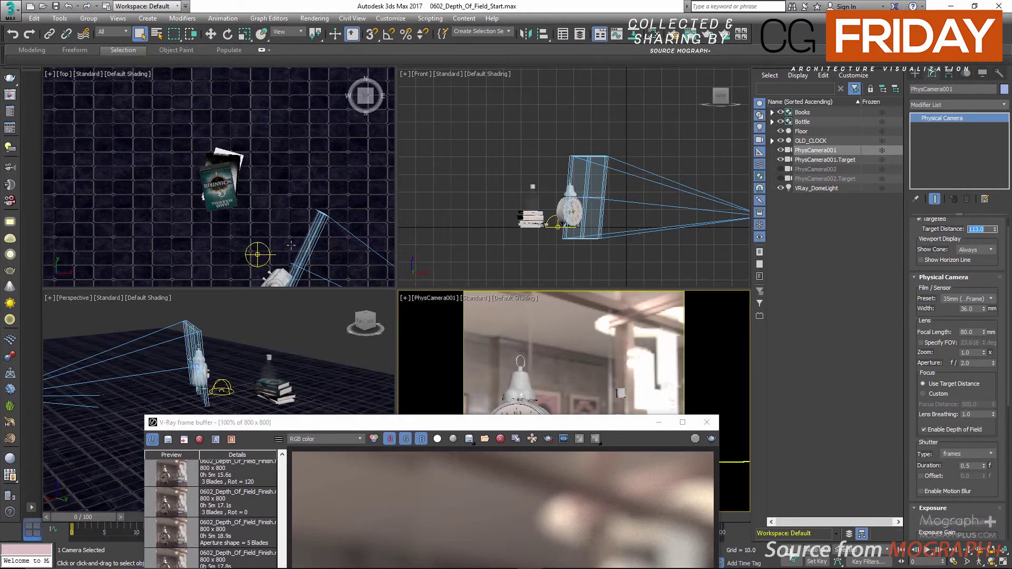
pyautogui.doubleClick(980, 228)
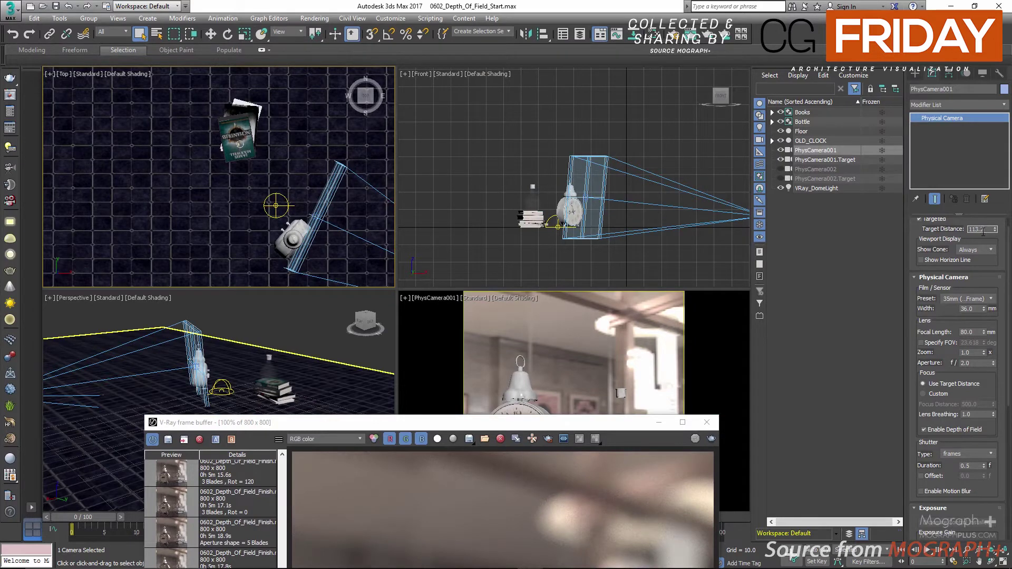
pyautogui.press('Return')
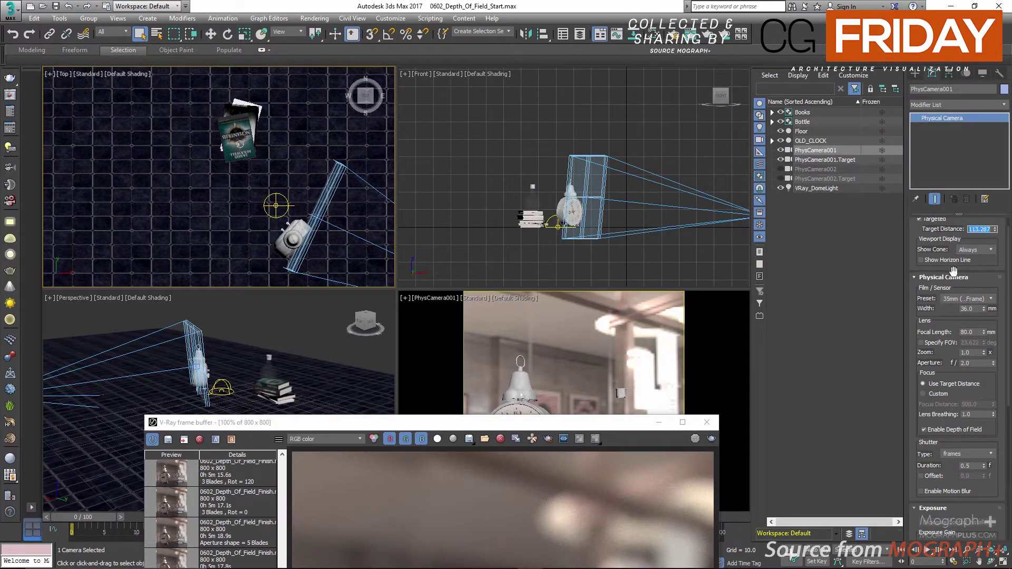
# Reselect PhysCamera001, bring the whole frame buffer back into view and show the camera's Focus settings.
pyautogui.click(892, 258)
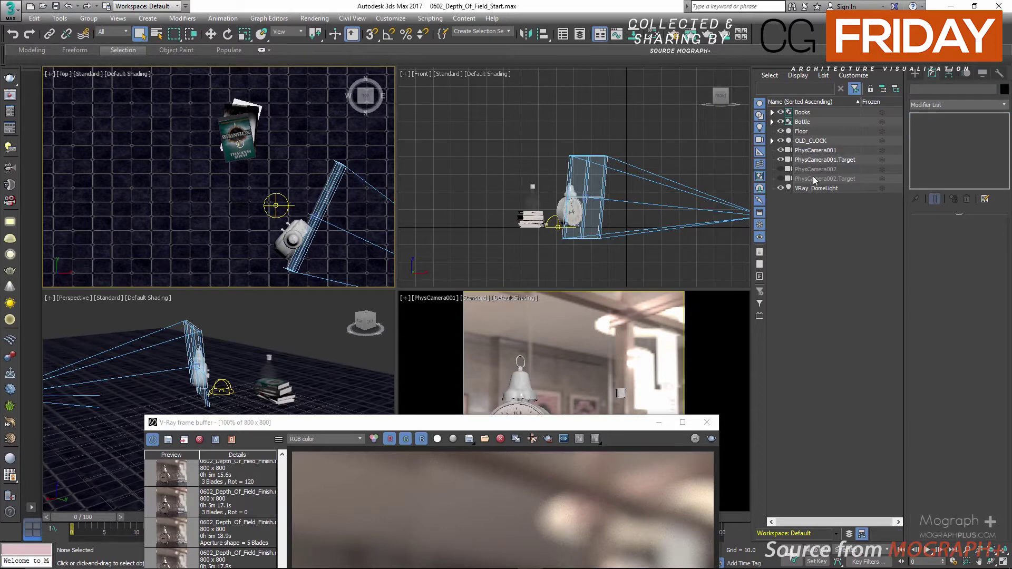
pyautogui.click(820, 151)
pyautogui.moveTo(607, 429); pyautogui.dragTo(609, 103)
pyautogui.moveTo(984, 391); pyautogui.dragTo(983, 324)
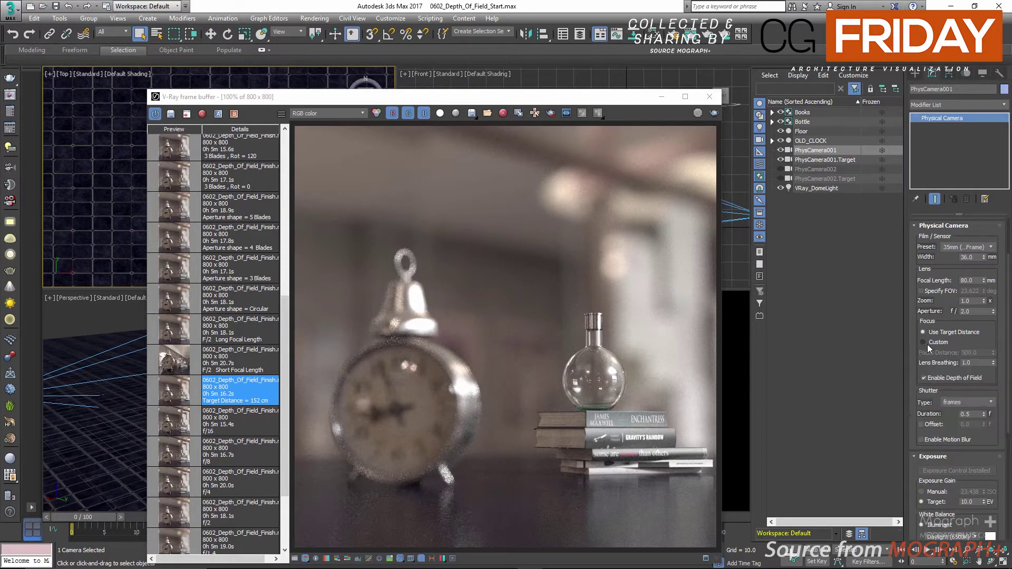
# Try the Custom focus mode on PhysCamera001 and return the focus to Use Target Distance.
pyautogui.click(928, 343)
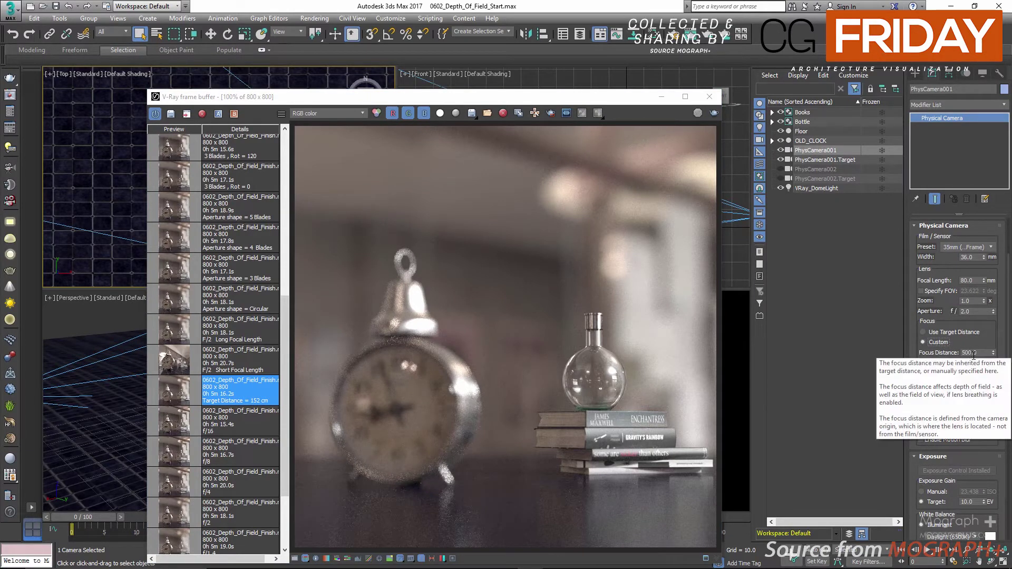
pyautogui.click(967, 331)
pyautogui.moveTo(913, 358); pyautogui.dragTo(918, 343)
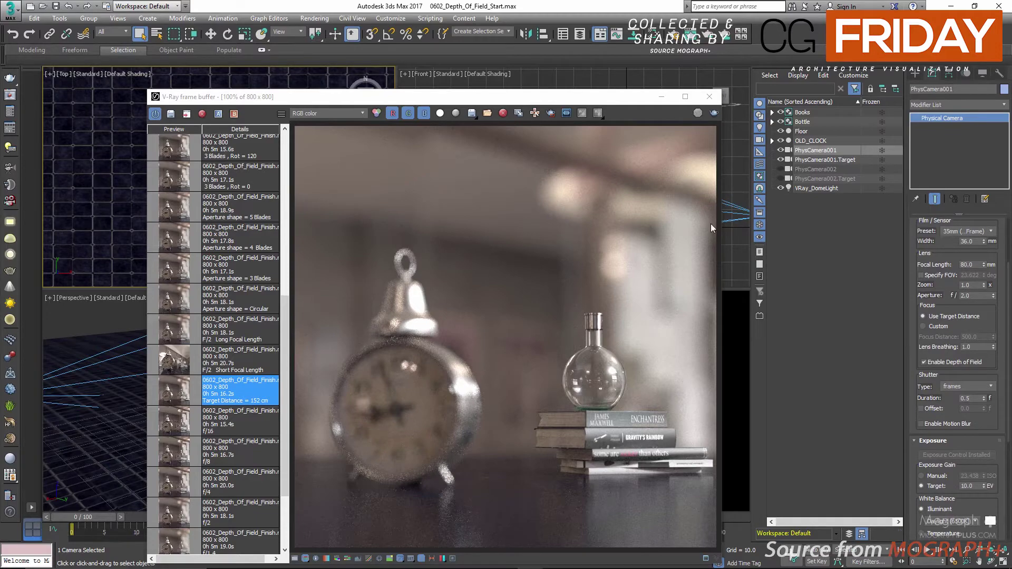
# Close the frame buffer, maximize the PhysCamera001 viewport and examine the camera's Focal Length setting.
pyautogui.click(711, 99)
pyautogui.hotkey('alt', 'w')
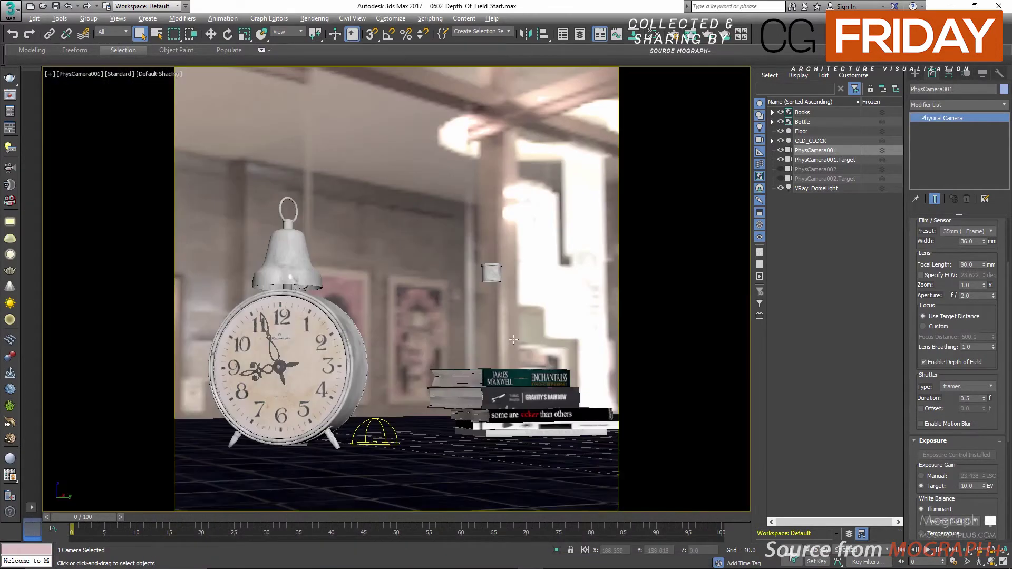
pyautogui.doubleClick(960, 268)
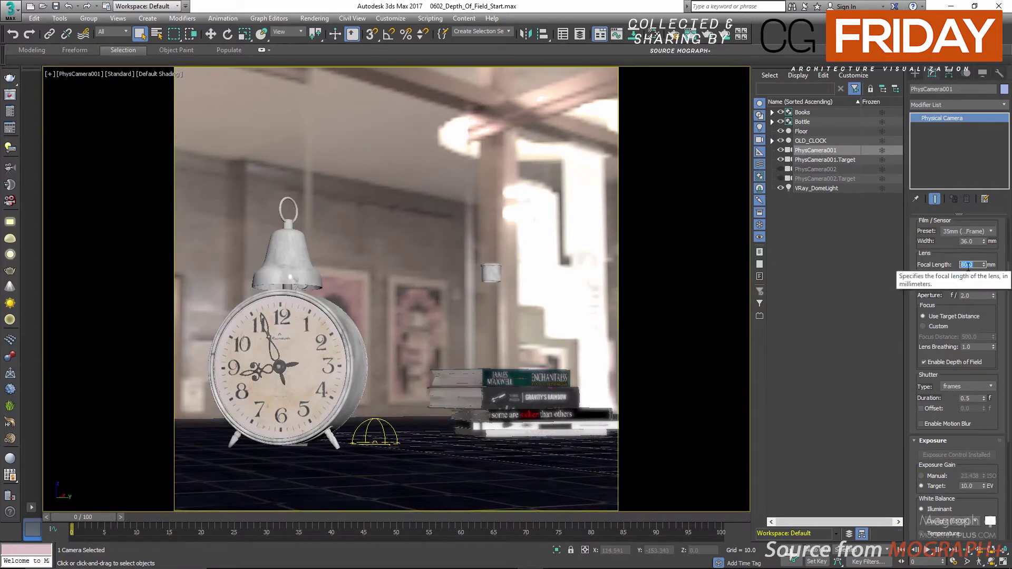
pyautogui.click(972, 266)
pyautogui.moveTo(966, 254); pyautogui.dragTo(965, 268)
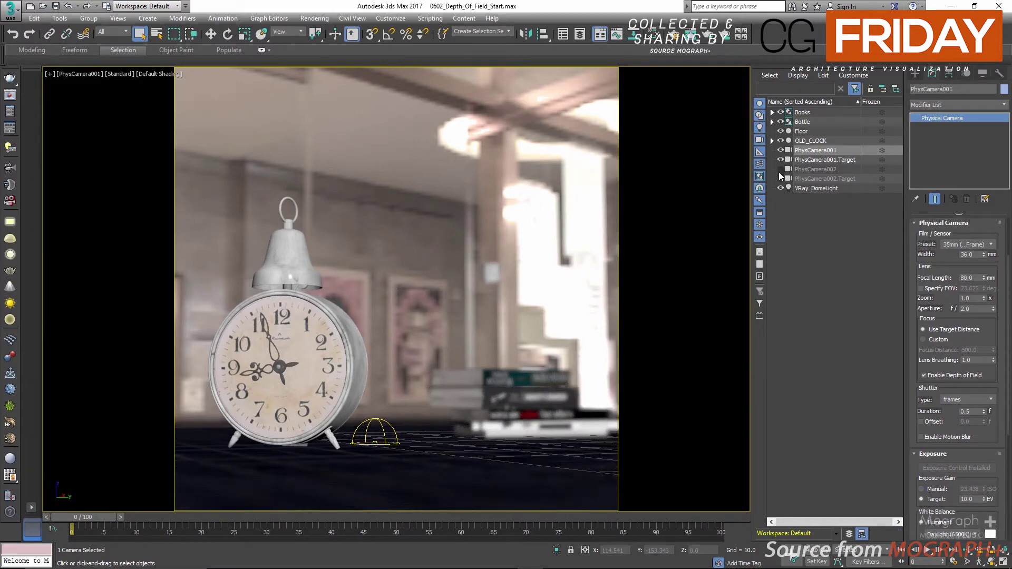
# Restore the four-viewport layout, then select PhysCamera002 and unhide it together with its target.
pyautogui.hotkey('alt', 'w')
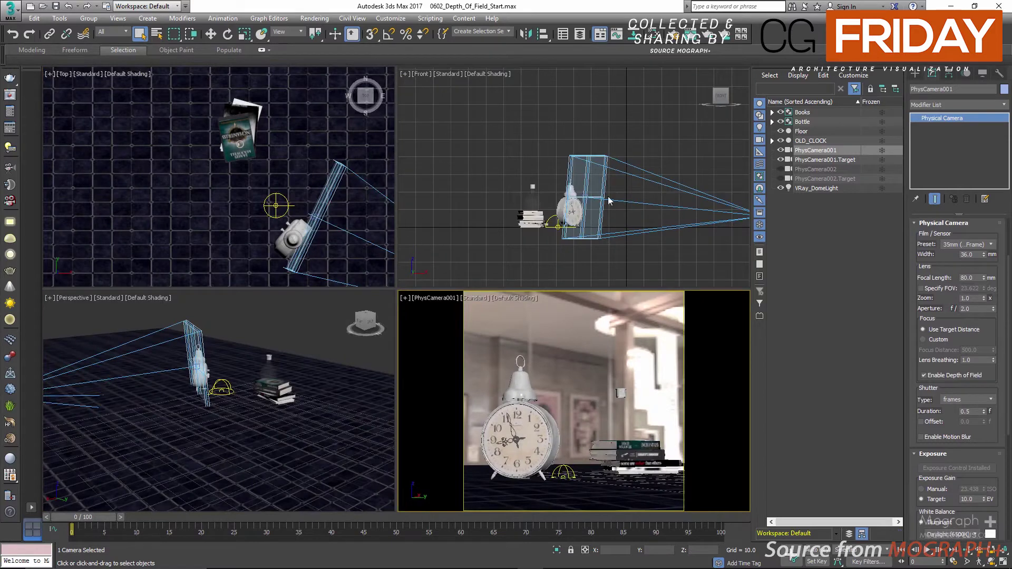
pyautogui.click(819, 171)
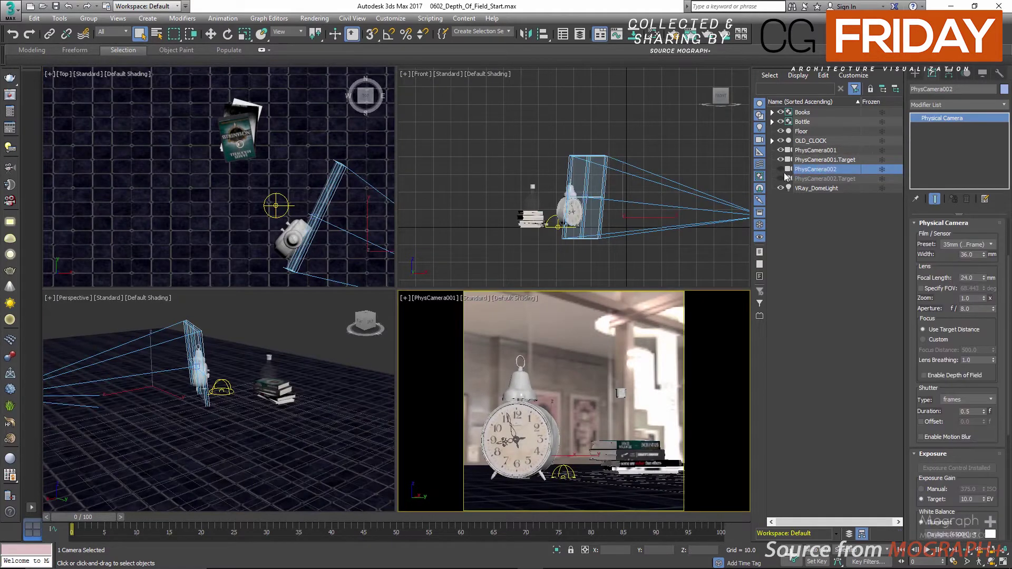
pyautogui.click(781, 178)
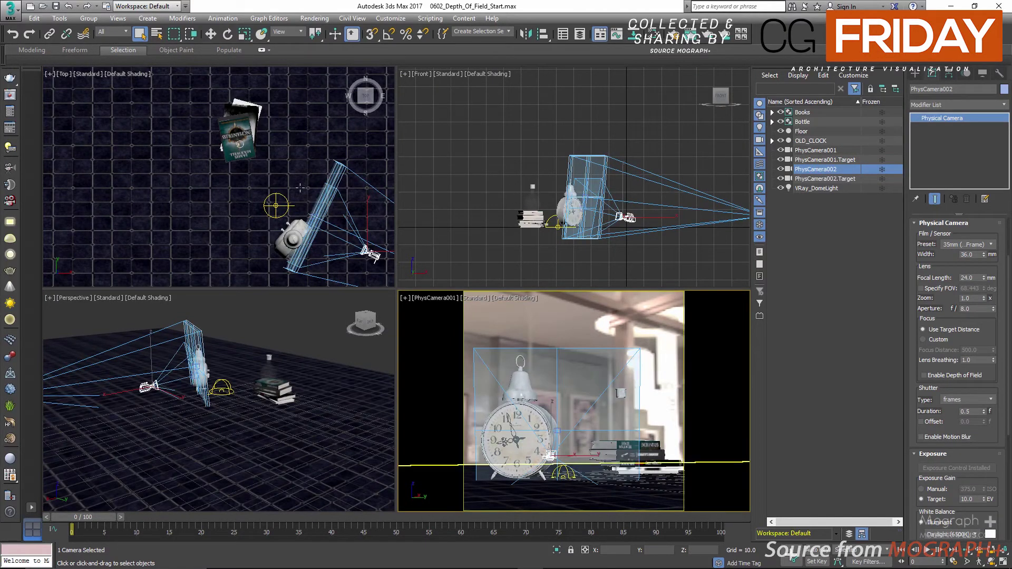
pyautogui.scroll(-2, 301, 189)
pyautogui.moveTo(320, 211); pyautogui.dragTo(159, 208, button='middle')
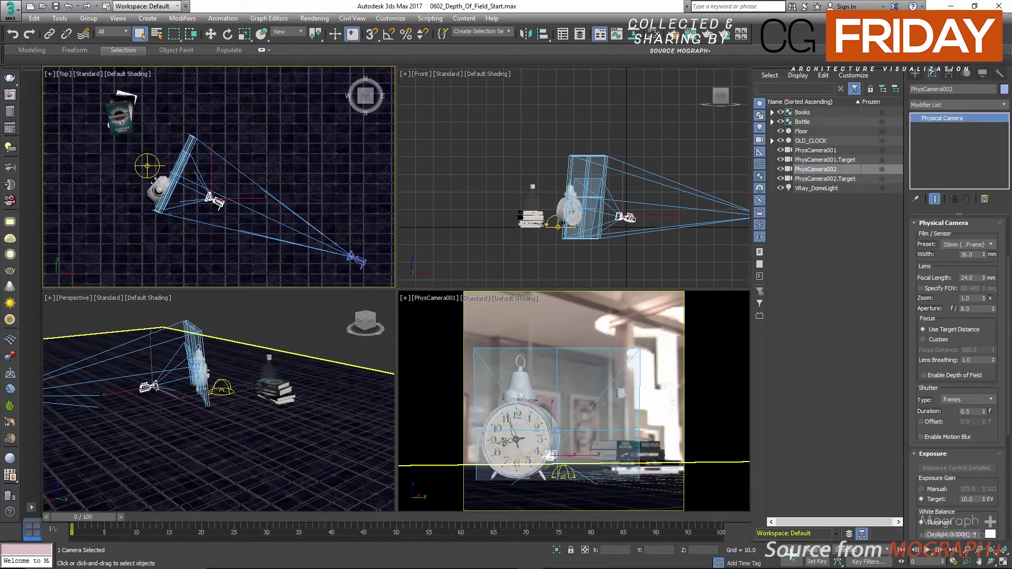
pyautogui.scroll(4, 160, 385)
pyautogui.keyDown('alt'); pyautogui.moveTo(161, 386); pyautogui.dragTo(95, 421, button='middle'); pyautogui.keyUp('alt')
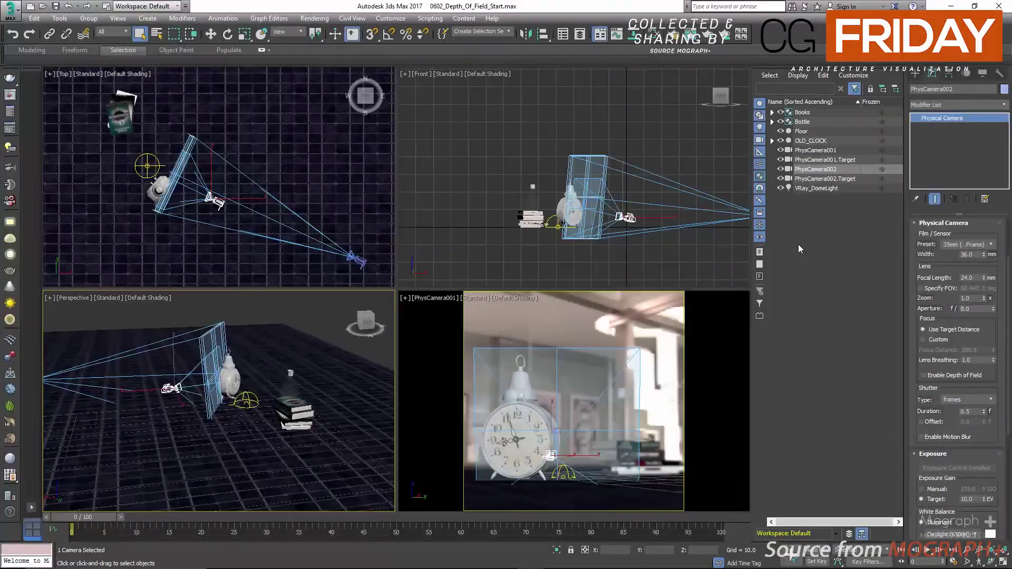
# Switch the camera viewport from PhysCamera001 to the PhysCamera002 view.
pyautogui.rightClick(586, 359)
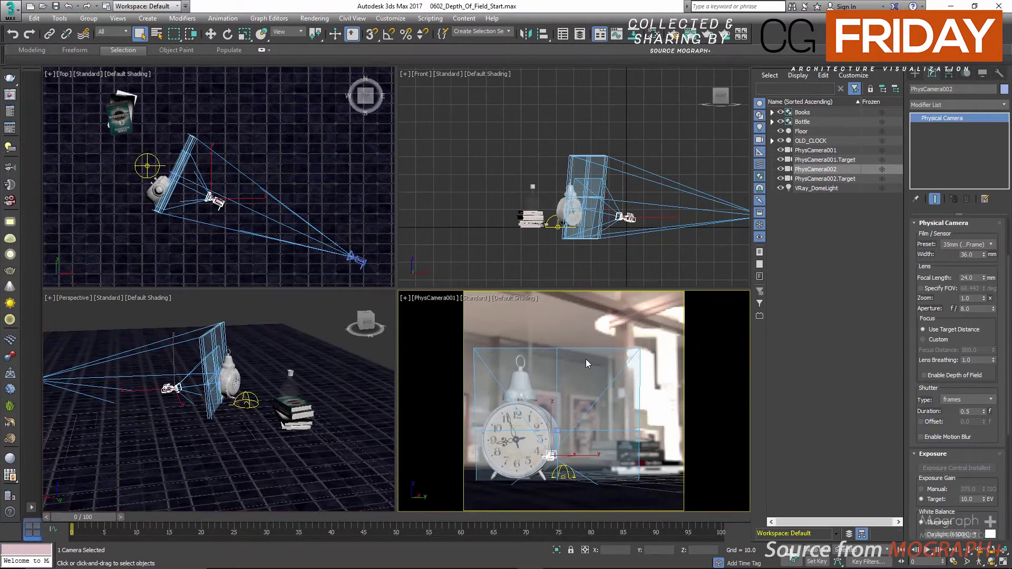
pyautogui.click(436, 301)
pyautogui.moveTo(484, 308)
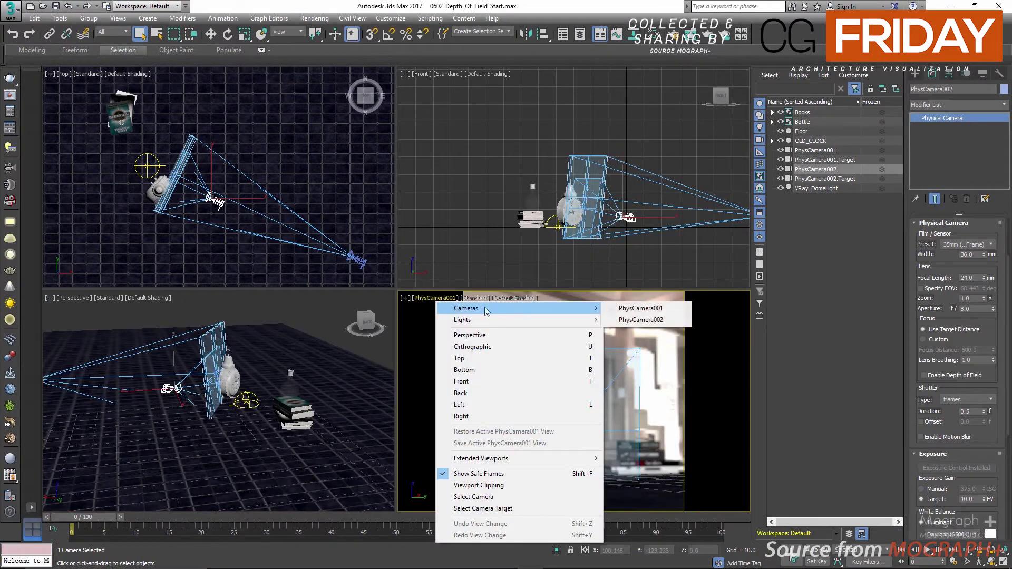
pyautogui.click(642, 319)
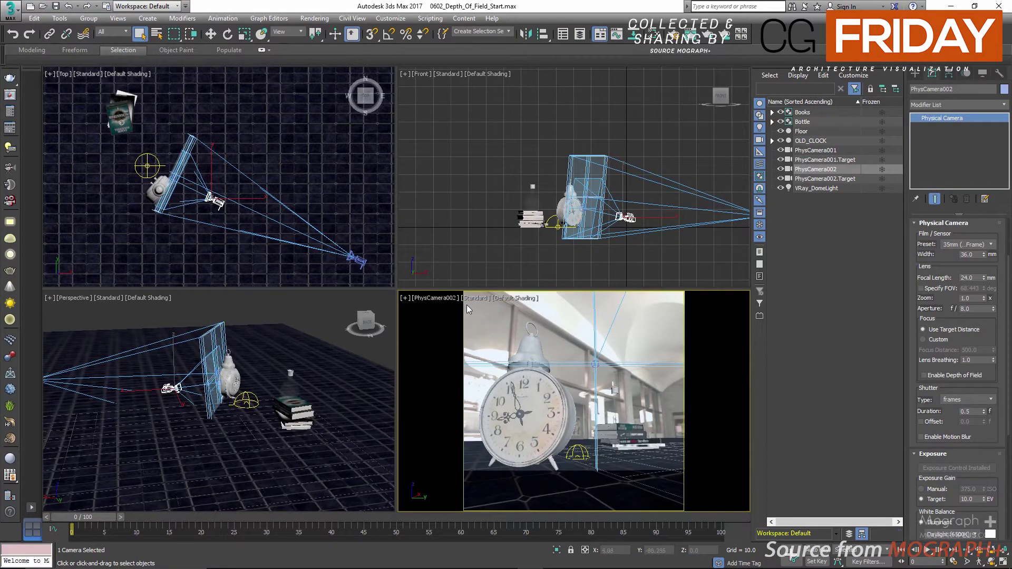
# Maximize the Top view and examine the position of PhysCamera002 and its focus plane relative to the clock.
pyautogui.rightClick(227, 212)
pyautogui.hotkey('alt', 'w')
pyautogui.scroll(4, 358, 284)
pyautogui.moveTo(322, 313); pyautogui.dragTo(422, 283, button='middle')
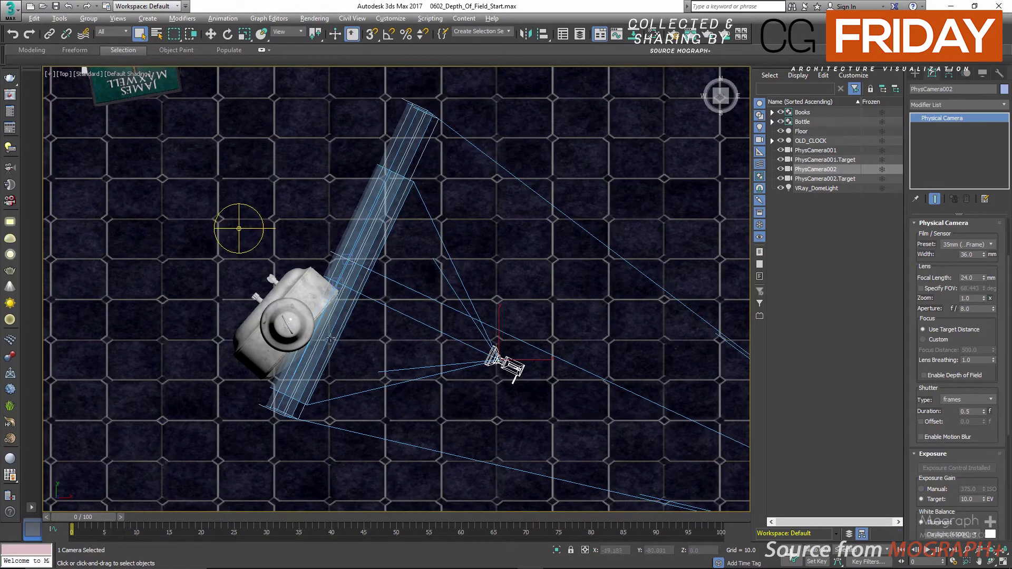
# Maximize the PhysCamera002 viewport, enable the camera's depth of field and set its aperture to f/2.
pyautogui.hotkey('alt', 'w')
pyautogui.rightClick(550, 375)
pyautogui.hotkey('alt', 'w')
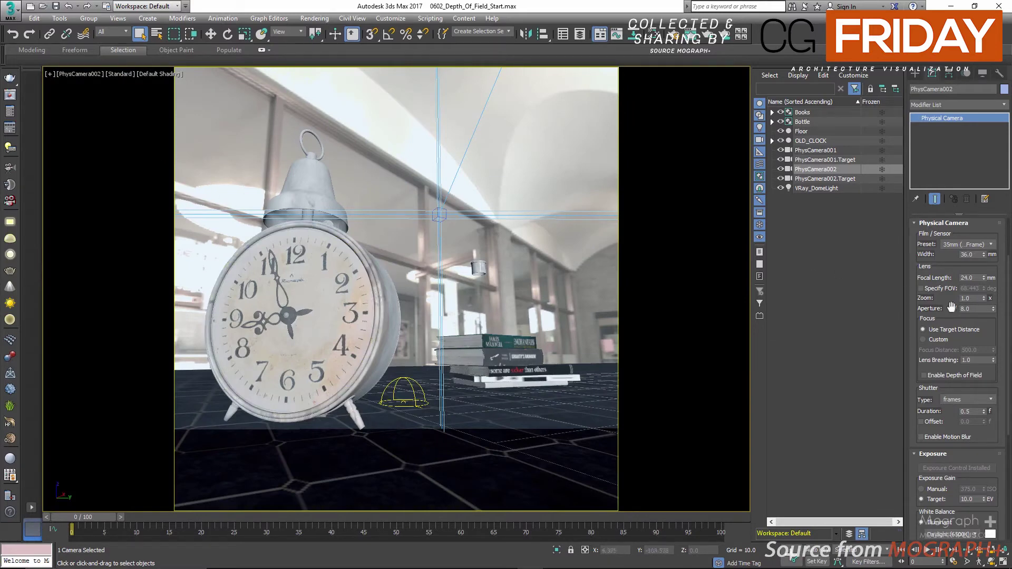
pyautogui.click(971, 377)
pyautogui.doubleClick(970, 308)
pyautogui.write('2')
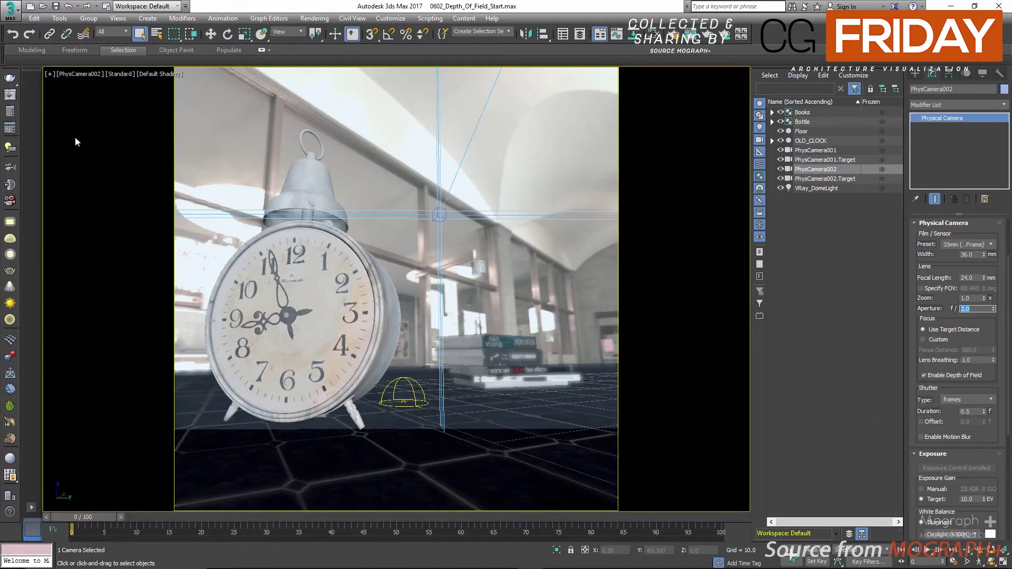
# Reopen the frame buffer and alternate between the F/2 Short Focal Length and F/2 Long Focal Length renders to compare their background blur.
pyautogui.click(13, 98)
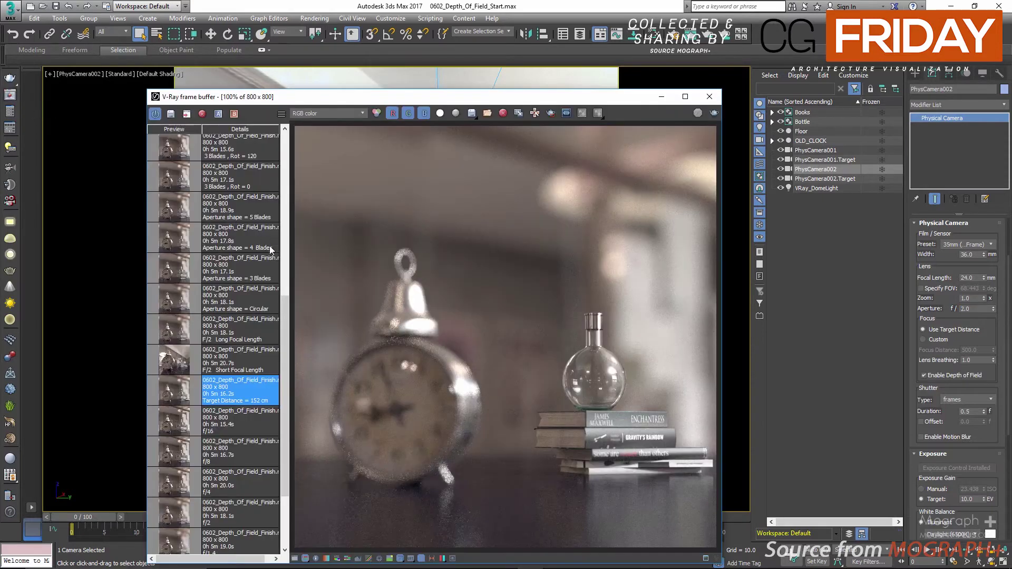
pyautogui.click(178, 364)
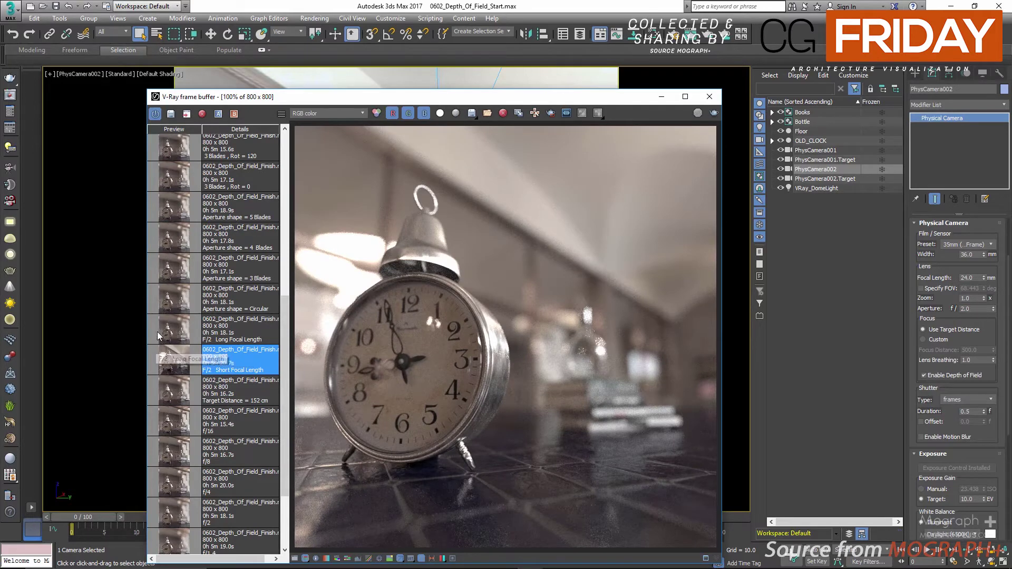
pyautogui.click(178, 332)
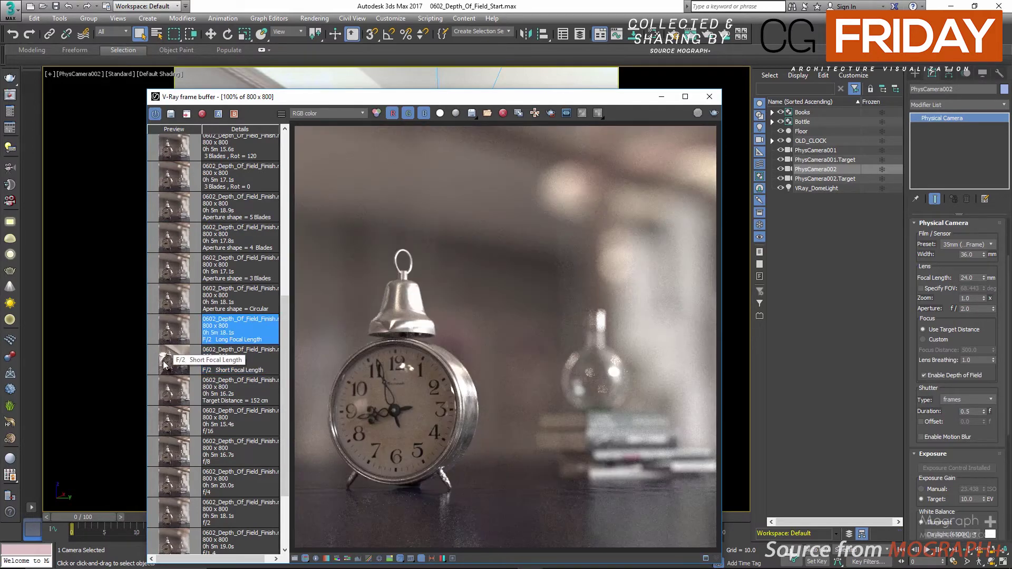
pyautogui.click(172, 363)
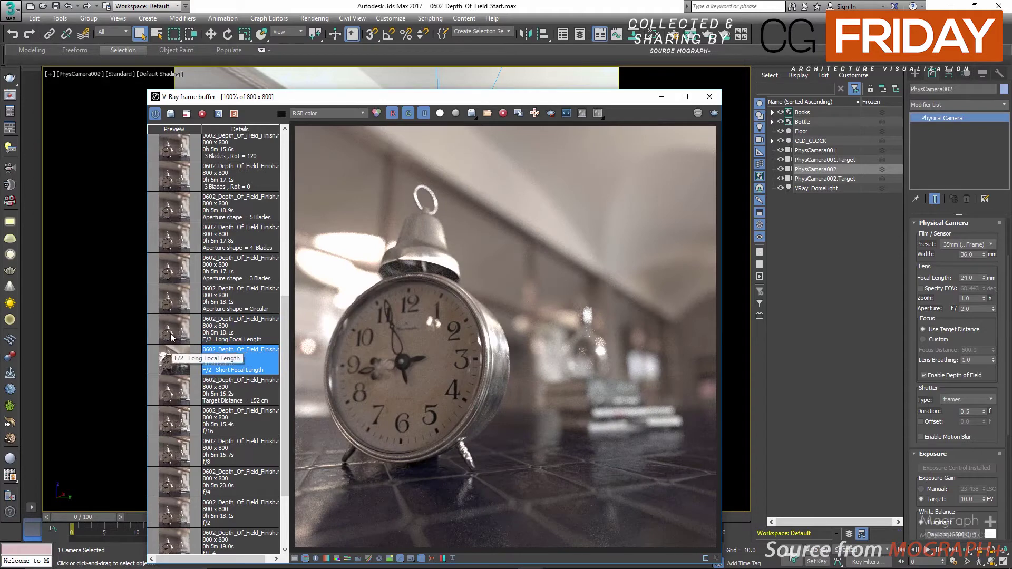
pyautogui.click(172, 335)
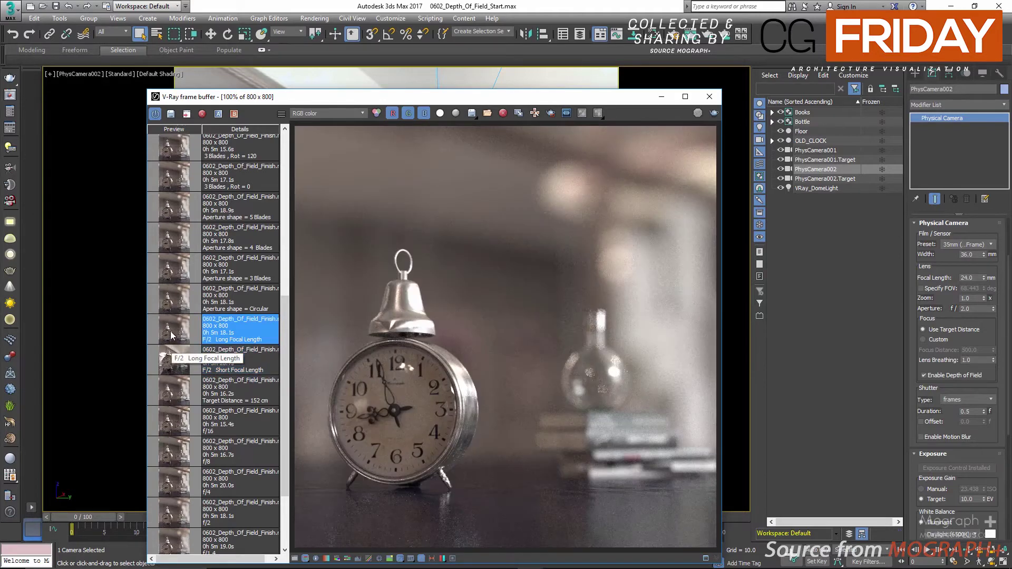
pyautogui.click(170, 360)
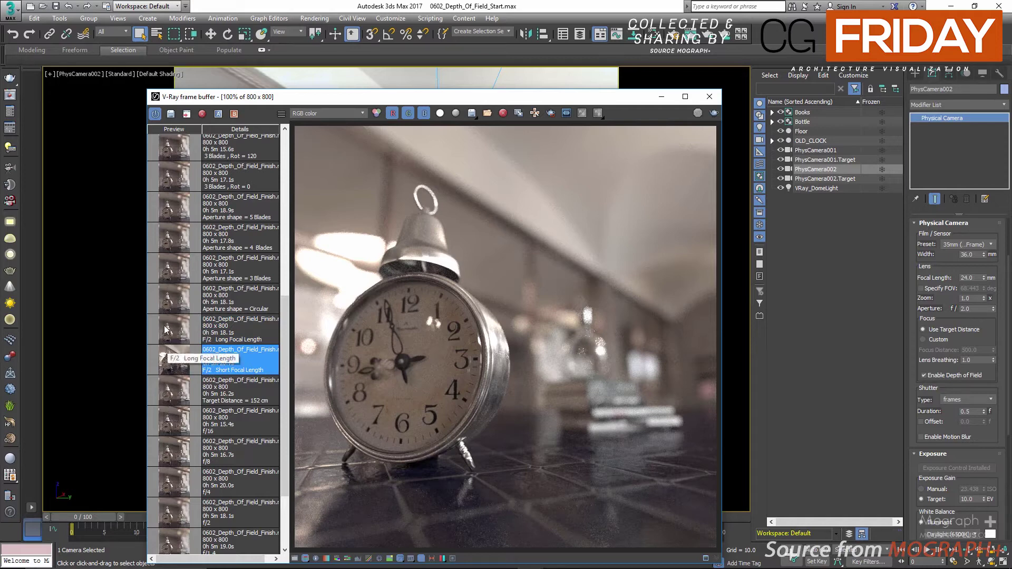
pyautogui.click(175, 331)
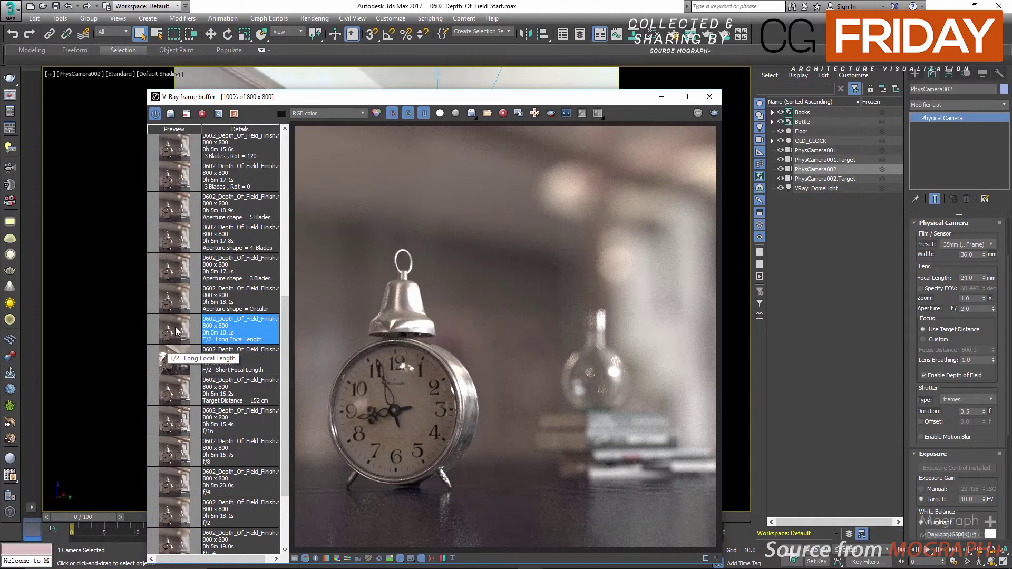
pyautogui.click(166, 359)
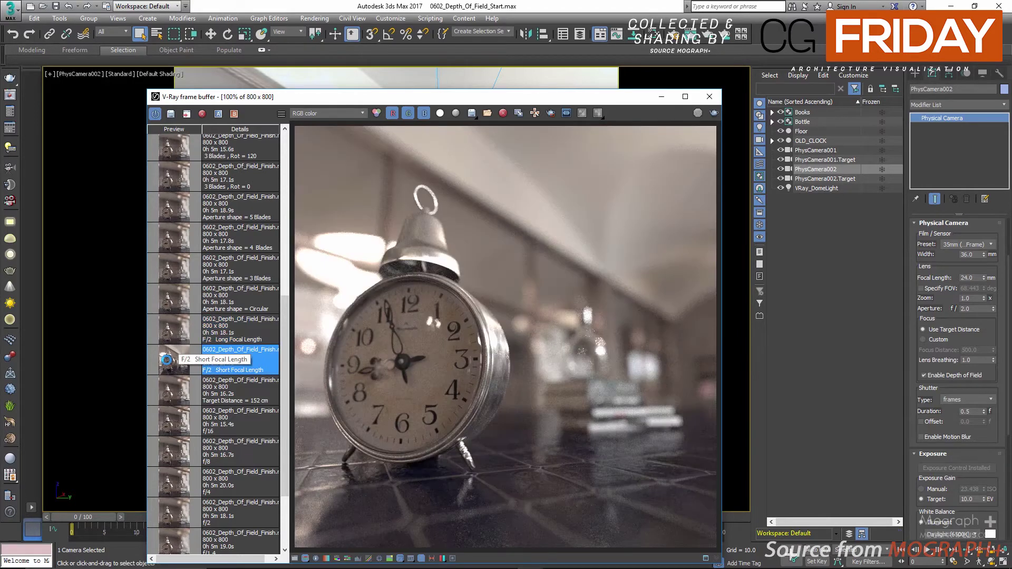
pyautogui.click(169, 334)
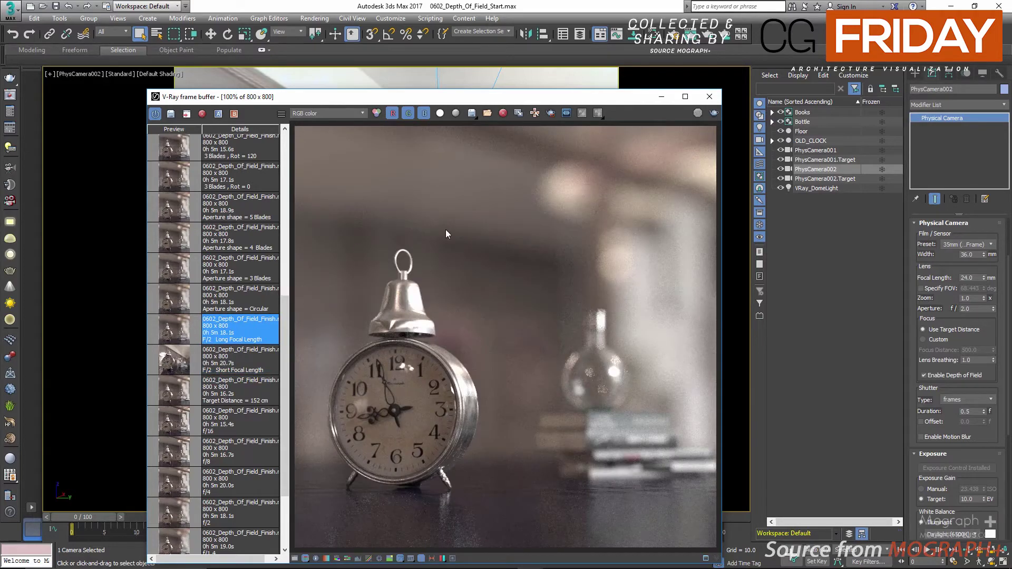
# Close the frame buffer, hide PhysCamera002 and its target, and switch the viewport back to PhysCamera001.
pyautogui.click(709, 97)
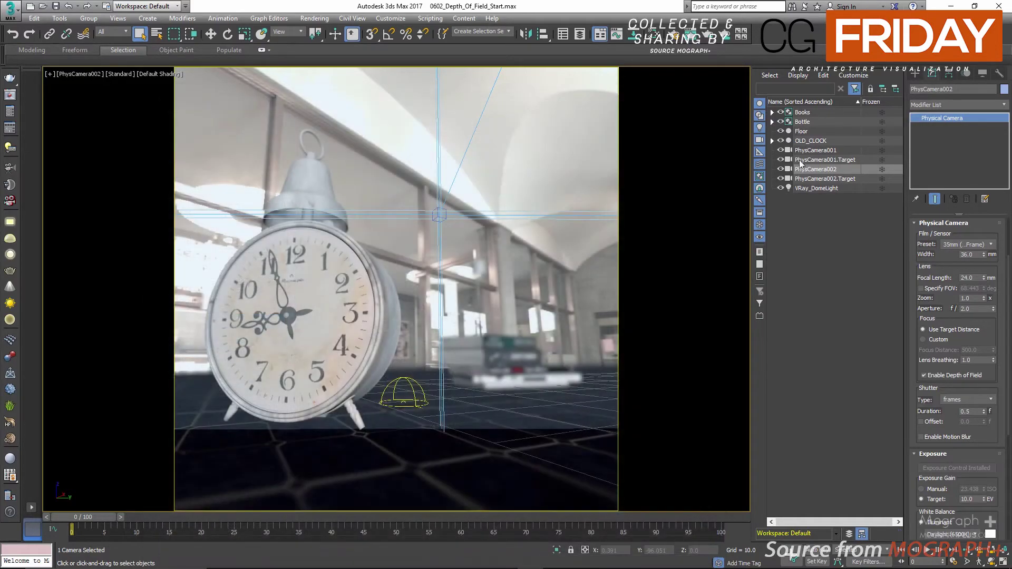
pyautogui.click(780, 169)
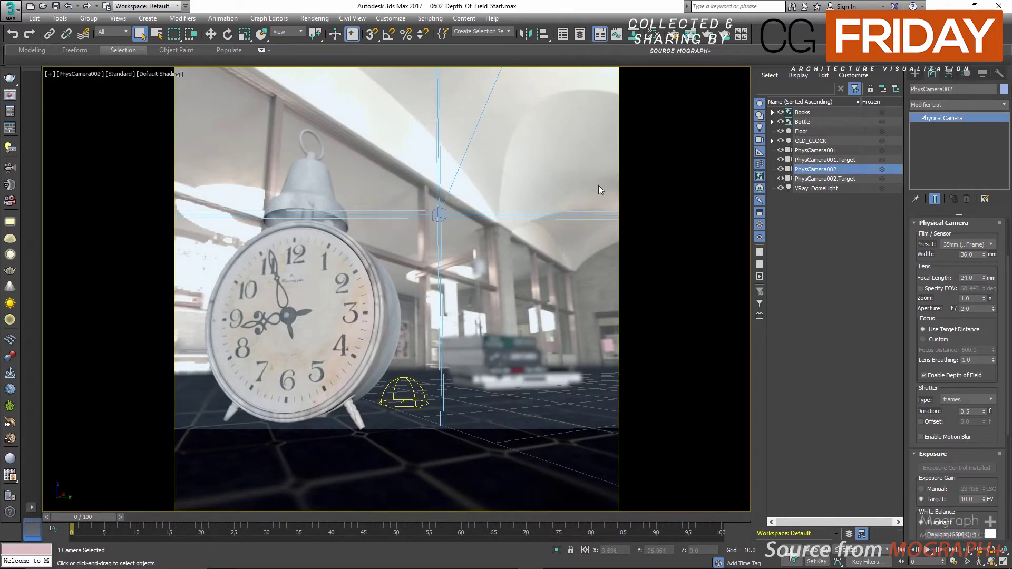
pyautogui.click(780, 179)
pyautogui.click(84, 75)
pyautogui.moveTo(105, 85)
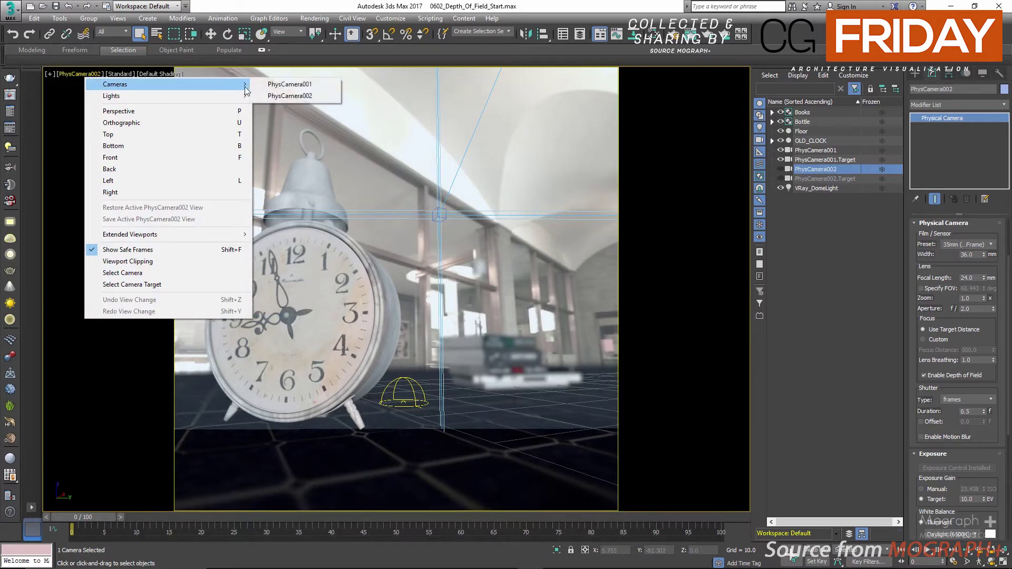
pyautogui.click(271, 84)
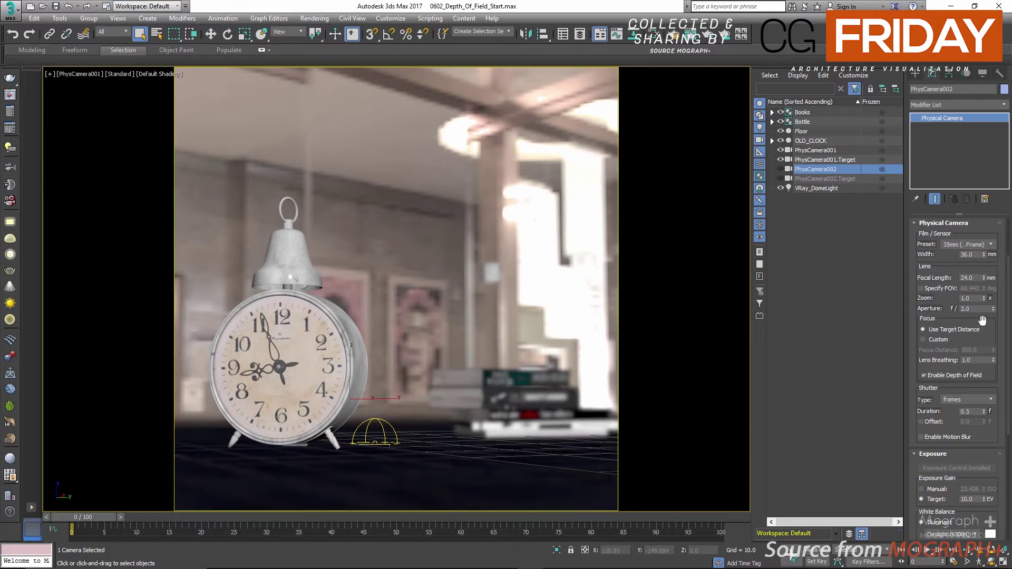
# Expand the Bokeh (Depth of Field) settings of the selected camera and bring all its aperture shape options into view.
pyautogui.scroll(-10, 982, 320)
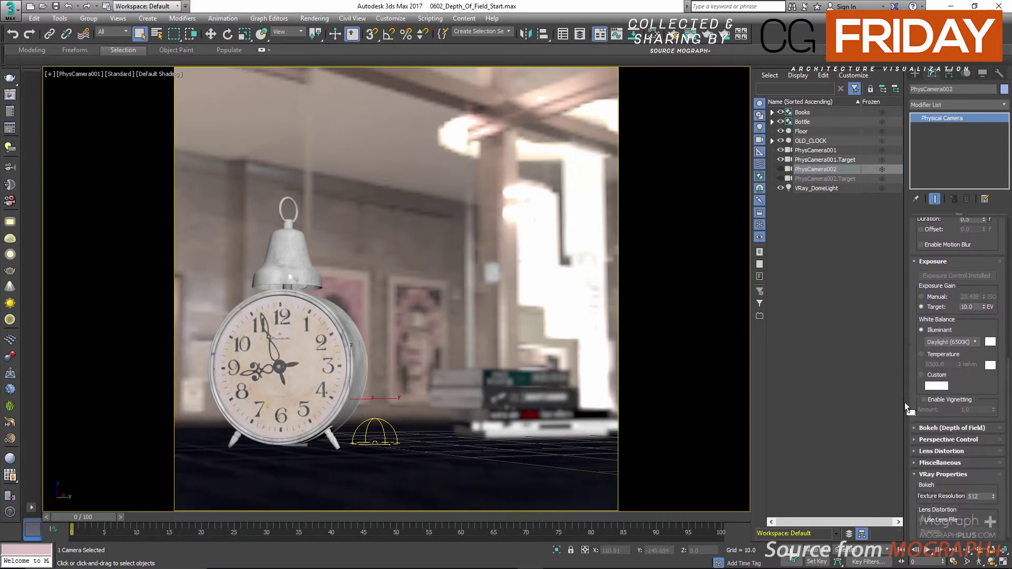
pyautogui.click(935, 427)
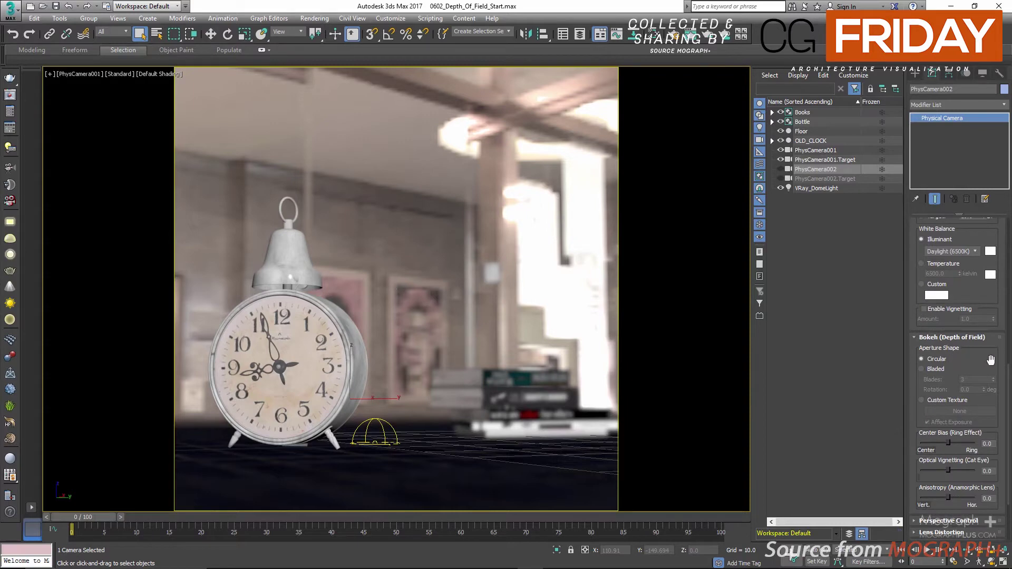
pyautogui.moveTo(990, 360); pyautogui.dragTo(985, 333)
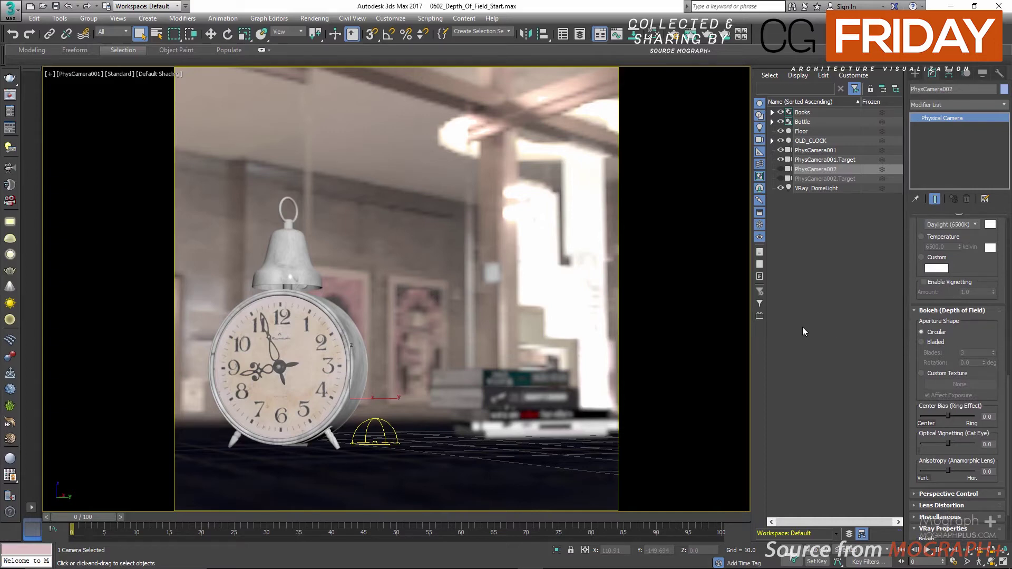
# Reopen the frame buffer, move it clear of the camera settings and load the Aperture shape = Circular render.
pyautogui.click(12, 97)
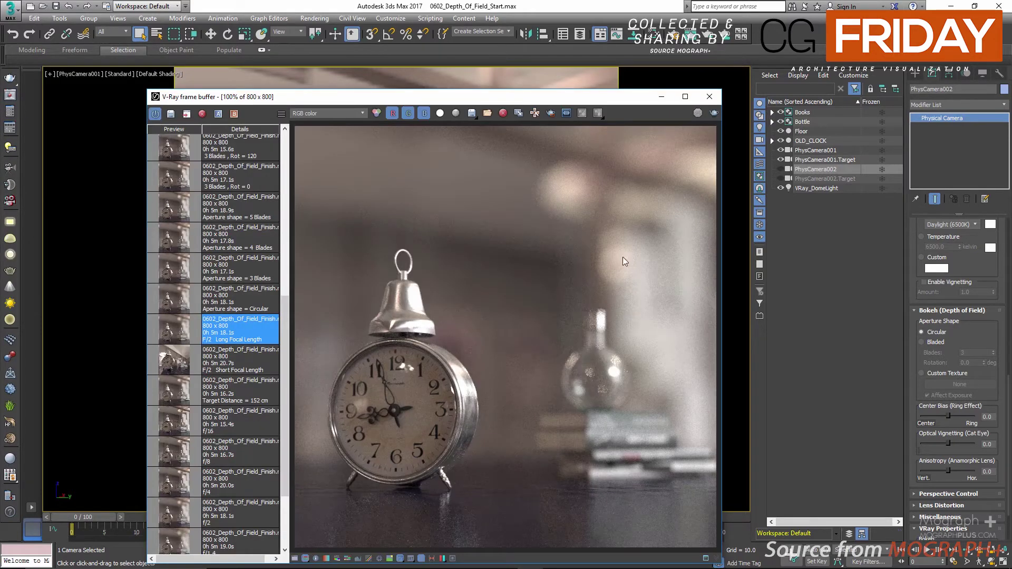
pyautogui.moveTo(640, 98); pyautogui.dragTo(590, 69)
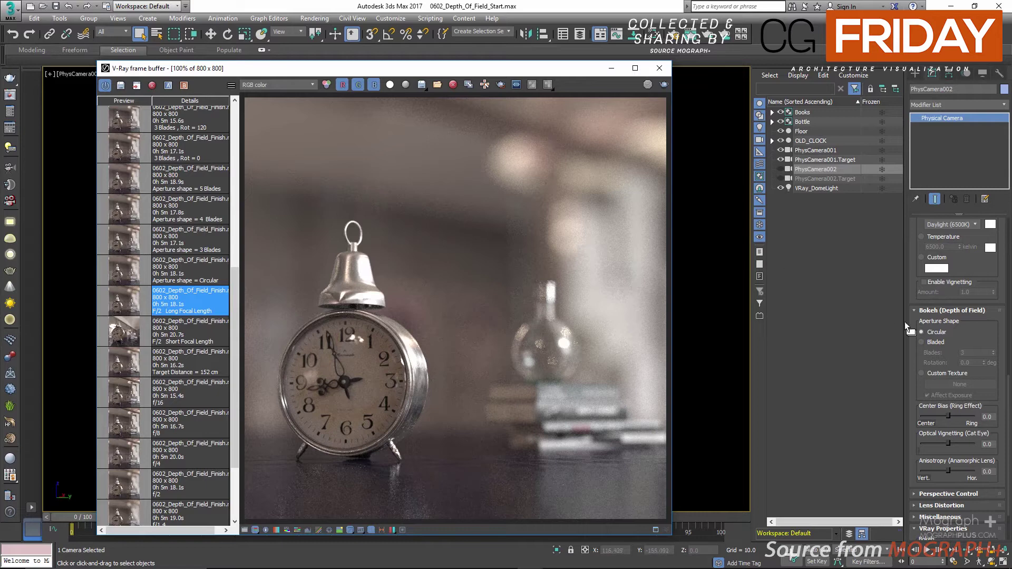
pyautogui.click(136, 279)
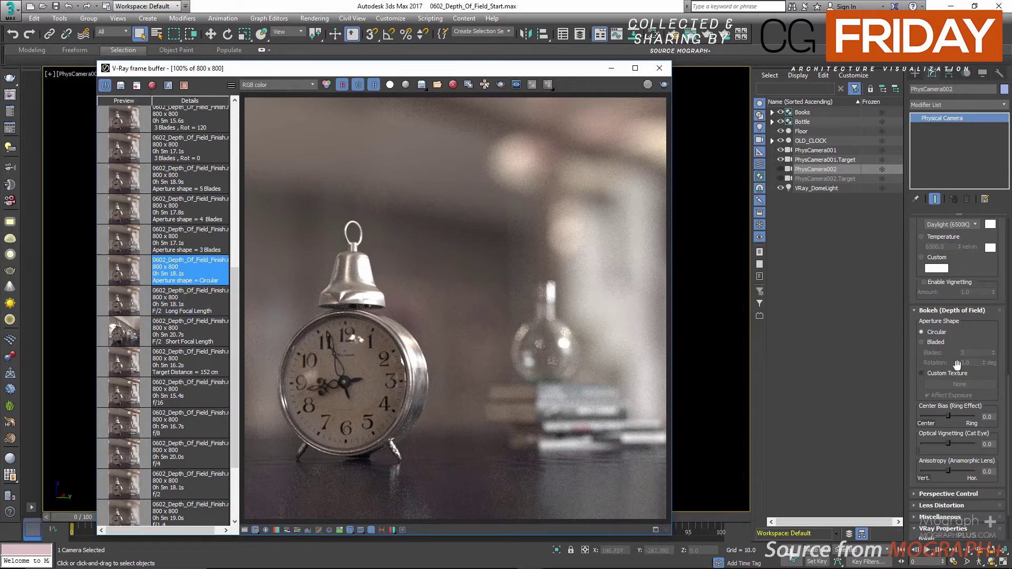
# Switch the aperture shape to Bladed and then Custom Texture to show their options, and inspect the circular render's bokeh up close.
pyautogui.click(937, 342)
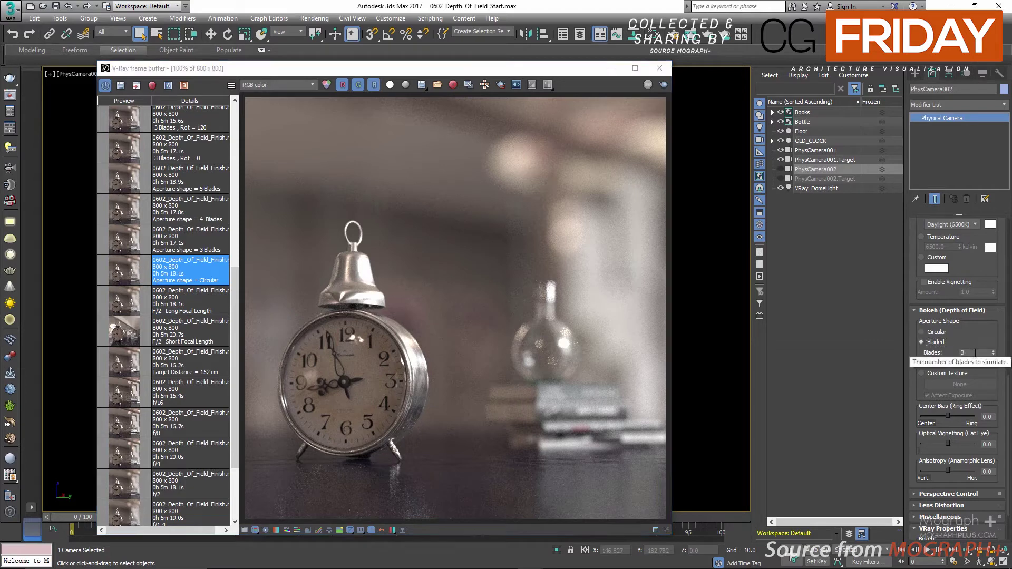
pyautogui.moveTo(975, 342); pyautogui.dragTo(967, 313)
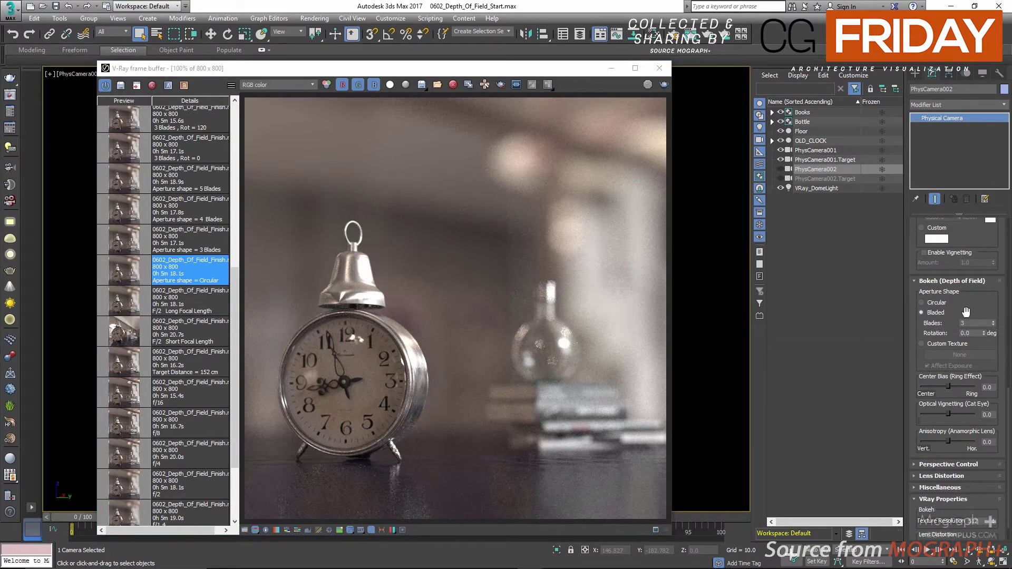
pyautogui.click(922, 343)
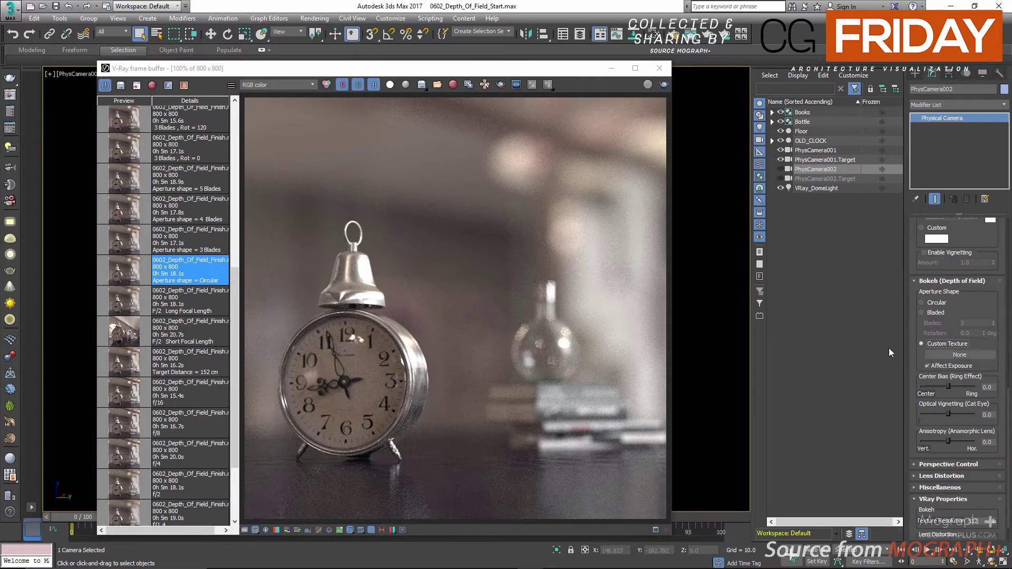
pyautogui.moveTo(981, 315)
pyautogui.mouseDown()
pyautogui.moveTo(974, 286)
pyautogui.moveTo(965, 307)
pyautogui.mouseUp()
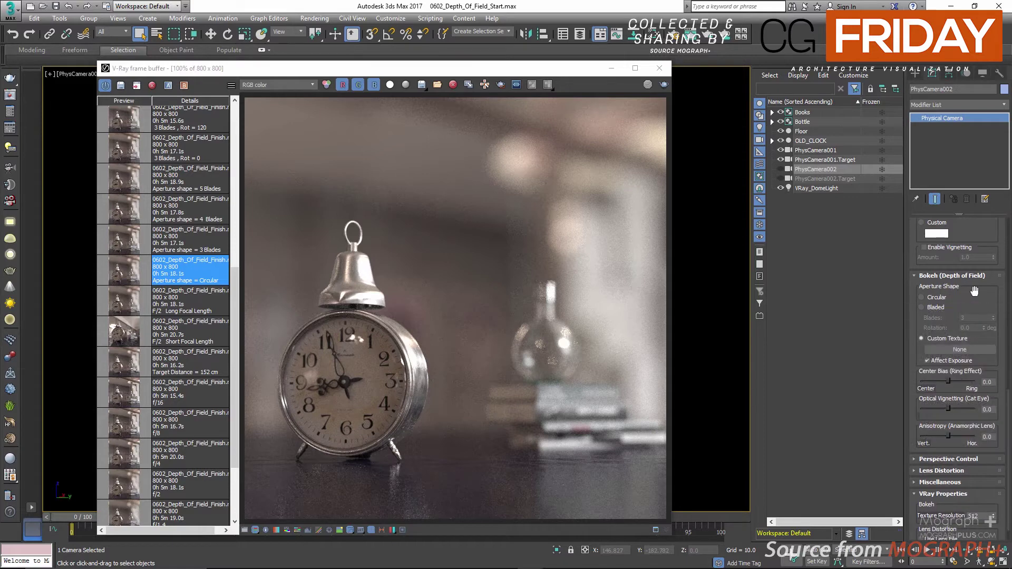
pyautogui.moveTo(962, 293); pyautogui.dragTo(947, 269)
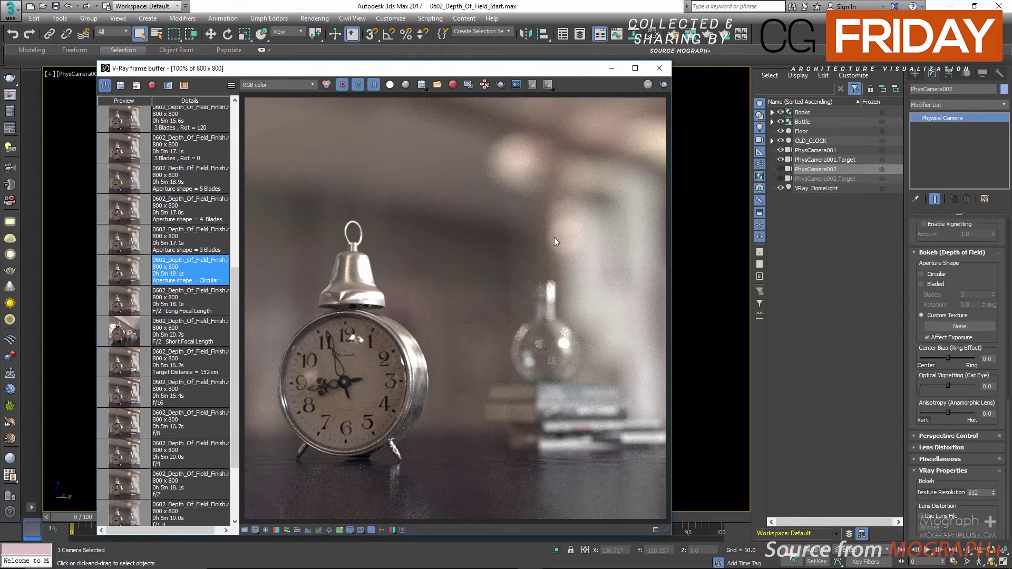
pyautogui.scroll(1, 558, 350)
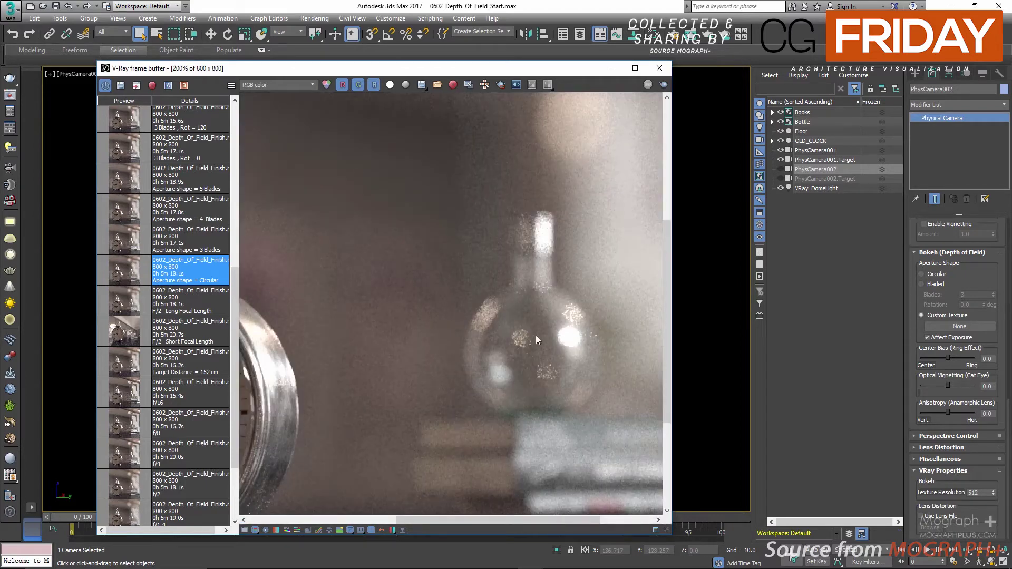
pyautogui.scroll(-1, 542, 340)
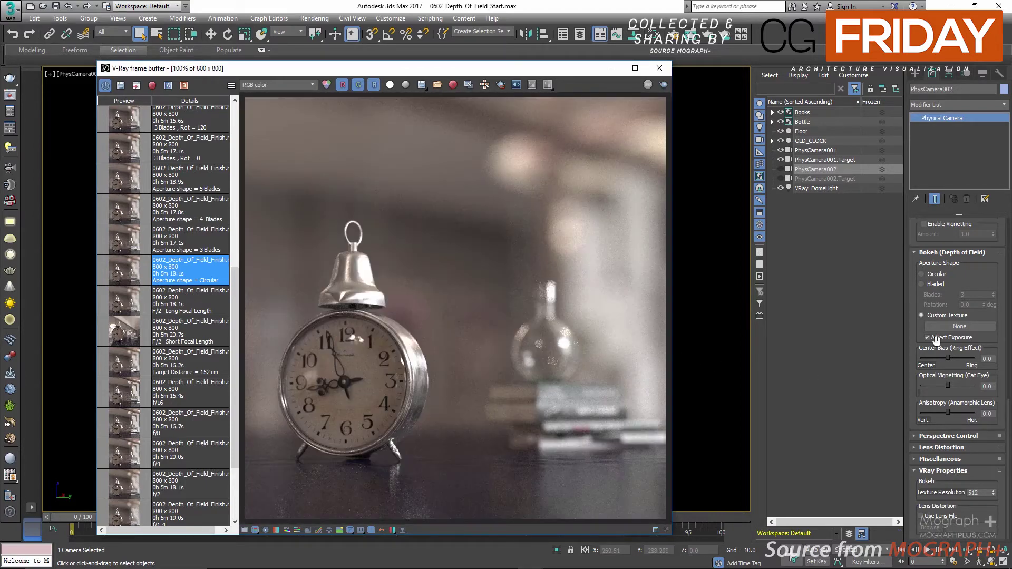
# Set the aperture shape to Bladed with 3 blades, load the Aperture shape = 3 Blades render and inspect its bokeh on the bottle.
pyautogui.click(923, 284)
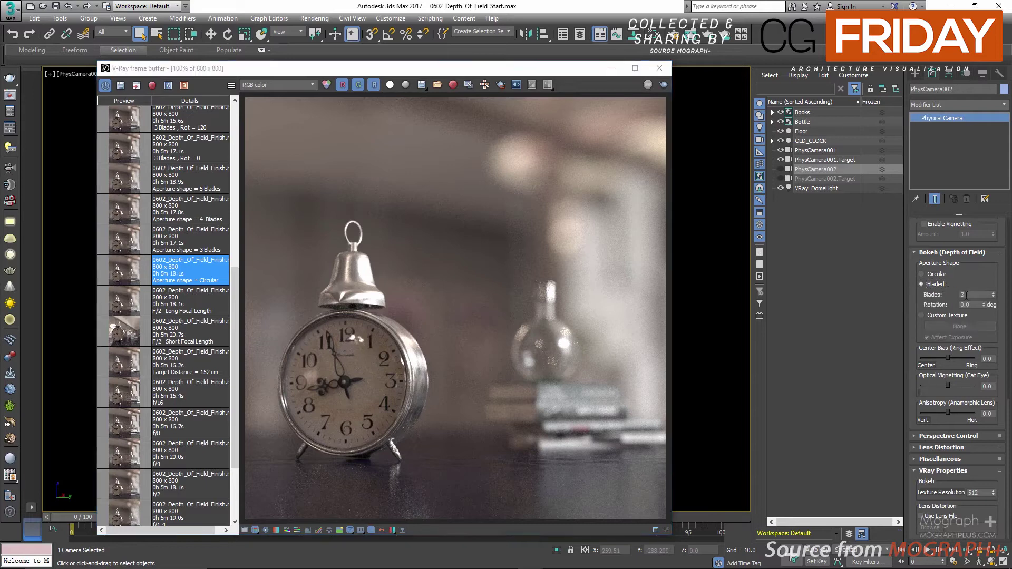
pyautogui.click(141, 243)
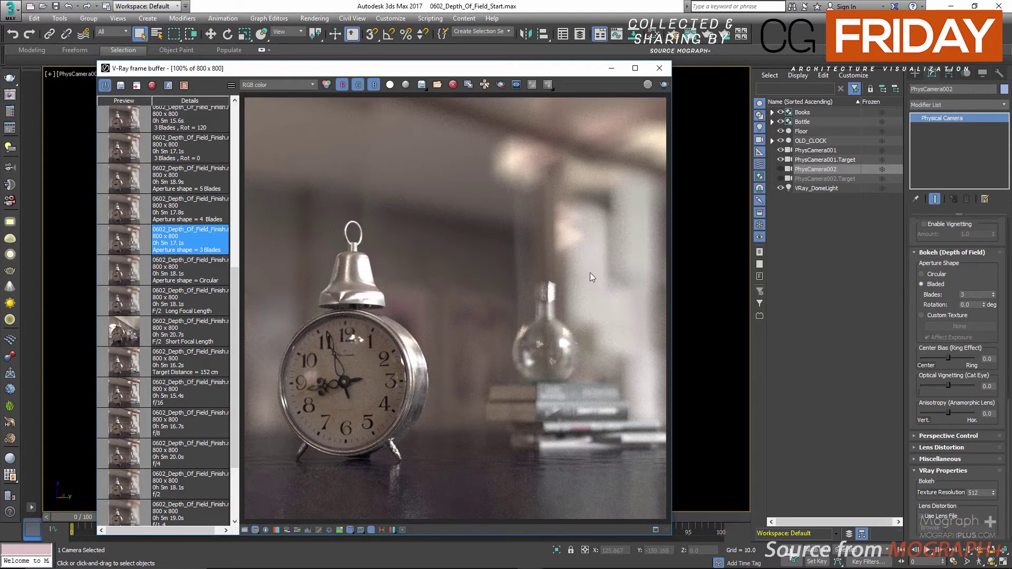
pyautogui.scroll(1, 580, 261)
pyautogui.scroll(1, 520, 336)
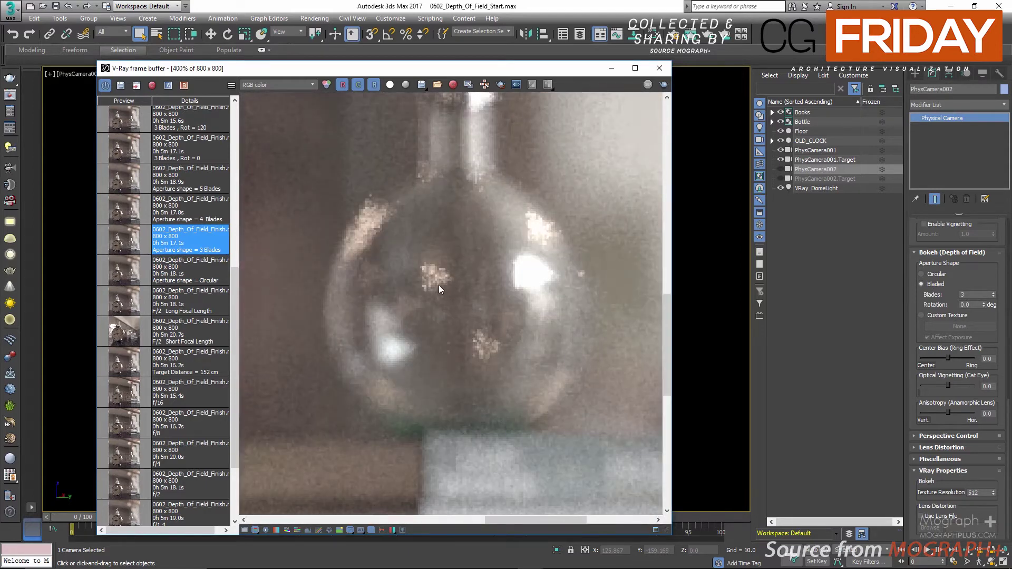
pyautogui.scroll(-1, 446, 303)
pyautogui.scroll(-1, 438, 309)
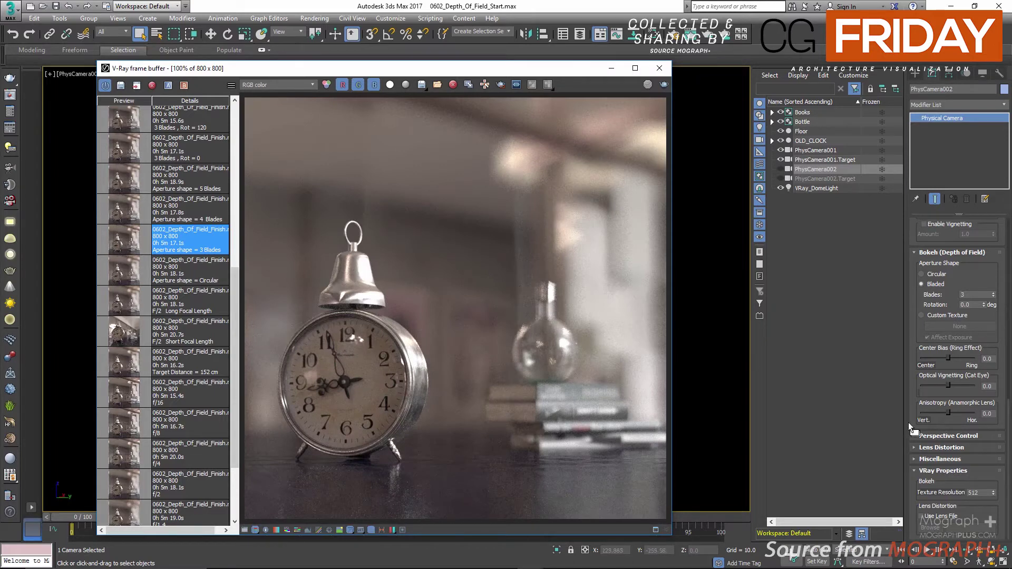
# Set the number of aperture blades to 4, load the Aperture shape = 4 Blades render and inspect its highlights up close.
pyautogui.doubleClick(975, 295)
pyautogui.write('4')
pyautogui.press('Return')
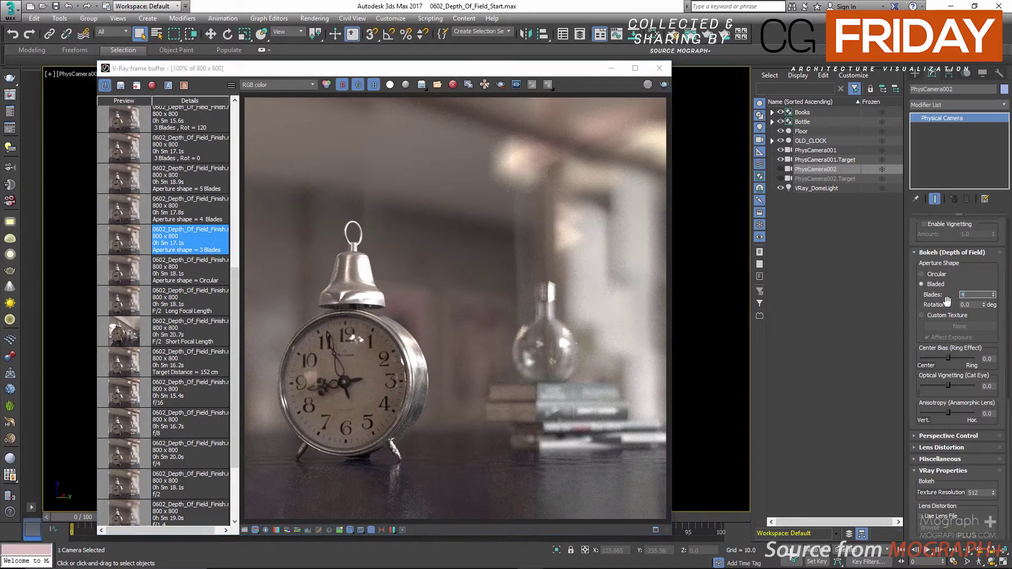
pyautogui.doubleClick(121, 217)
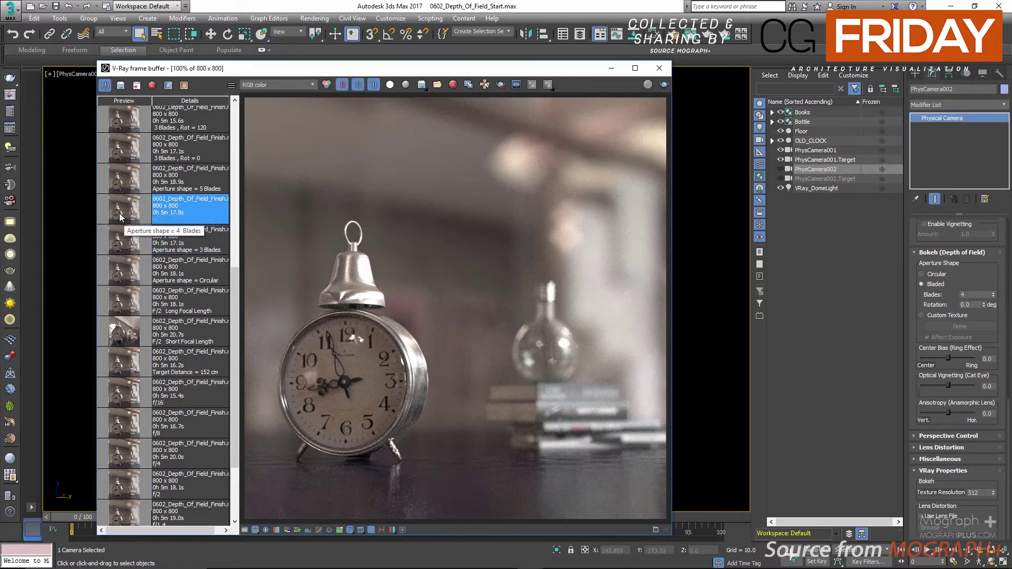
pyautogui.scroll(1, 557, 384)
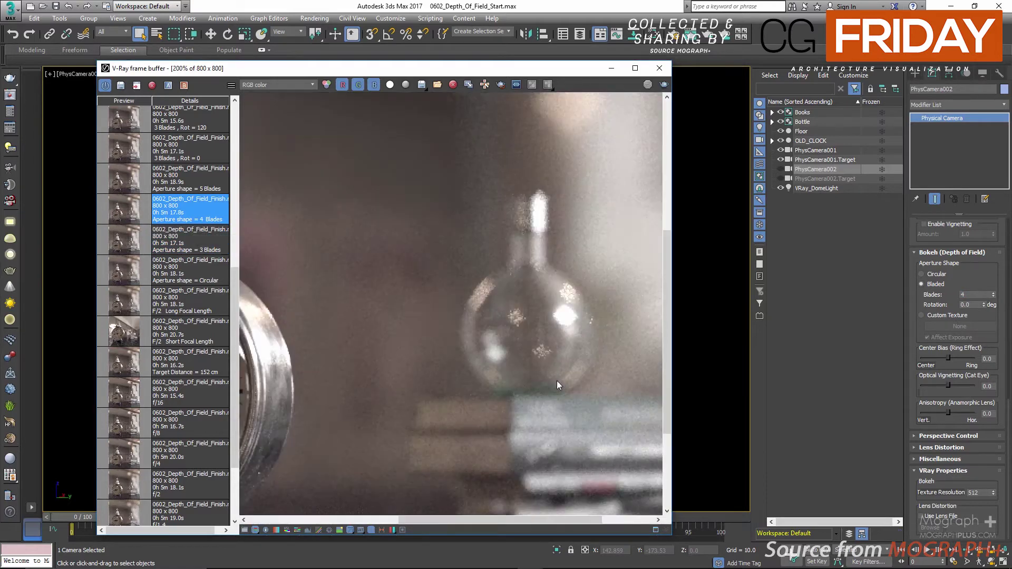
pyautogui.scroll(-1, 532, 328)
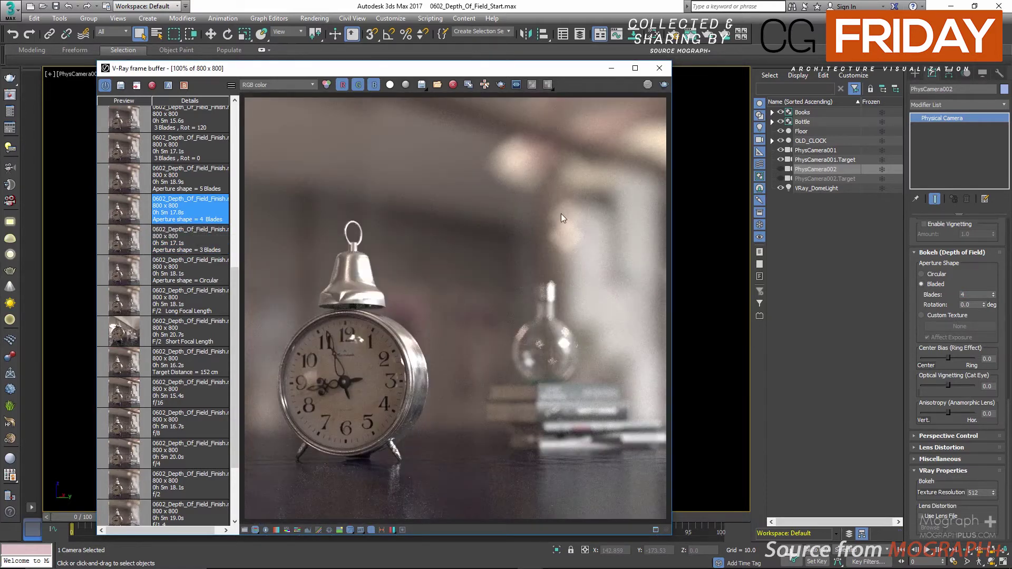
# Set the number of aperture blades to 5, load the Aperture shape = 5 Blades render and inspect its highlights up close.
pyautogui.click(993, 293)
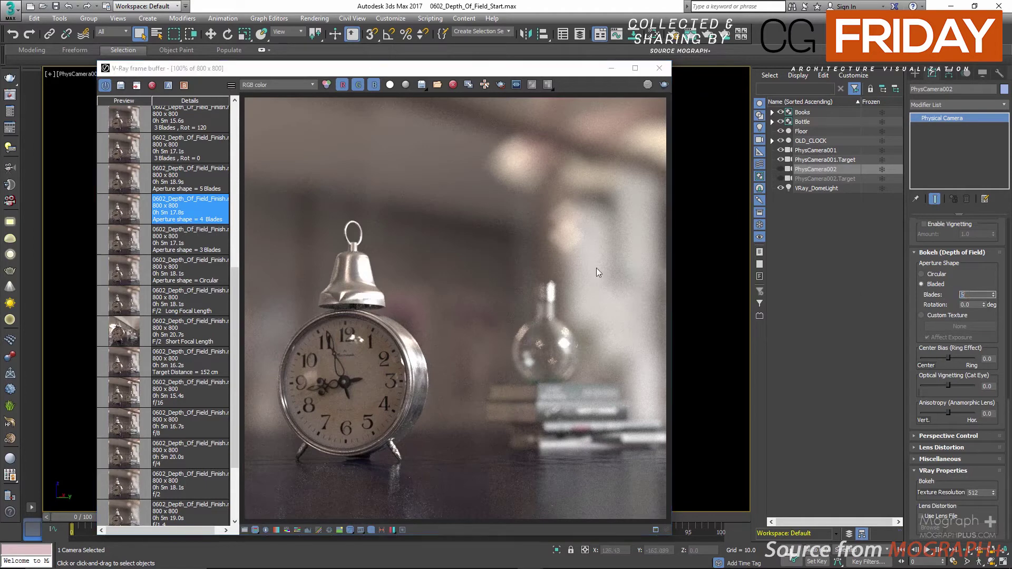
pyautogui.click(123, 183)
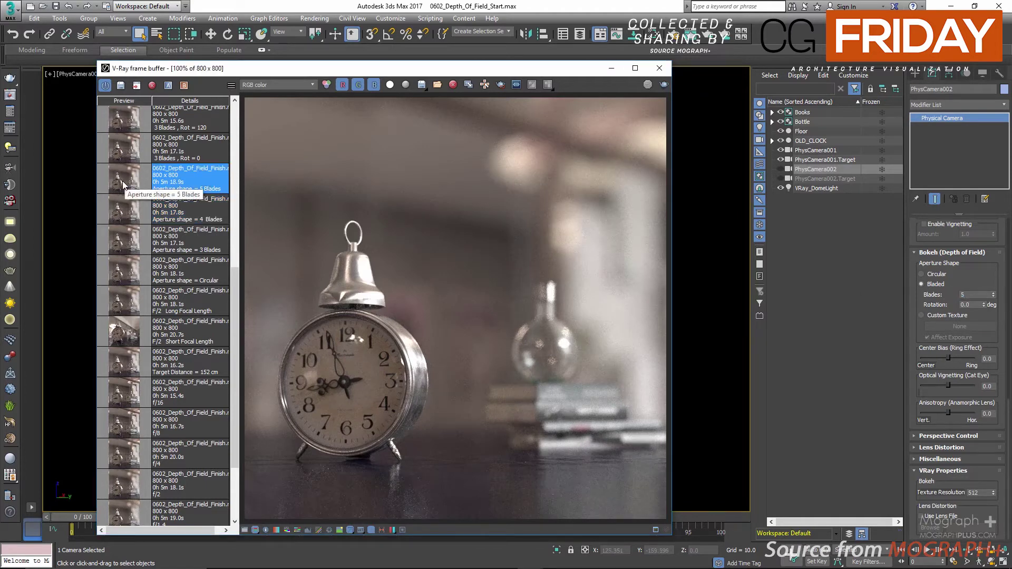
pyautogui.scroll(1, 575, 264)
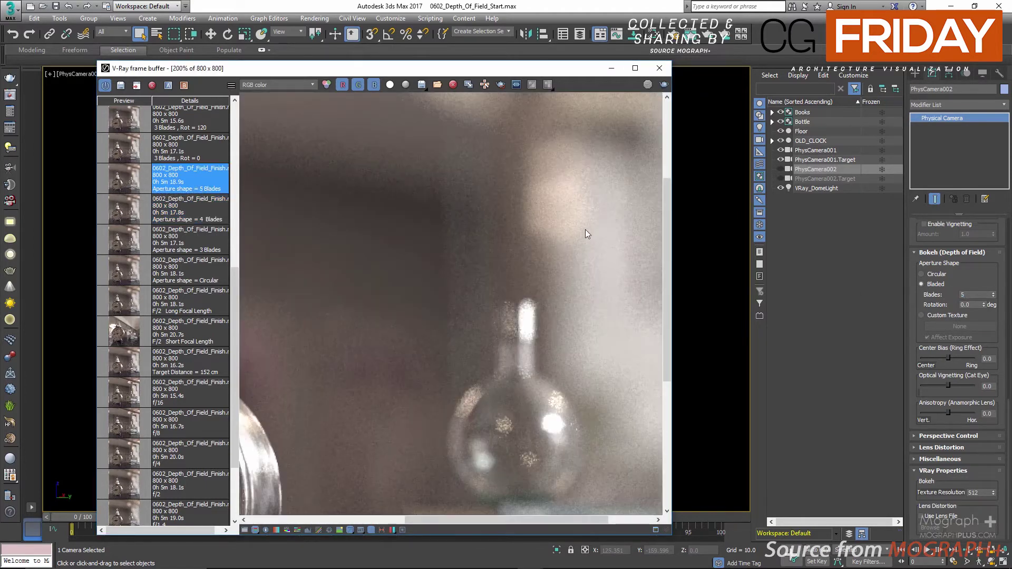
pyautogui.moveTo(549, 416); pyautogui.dragTo(542, 352, button='middle')
pyautogui.scroll(-1, 546, 352)
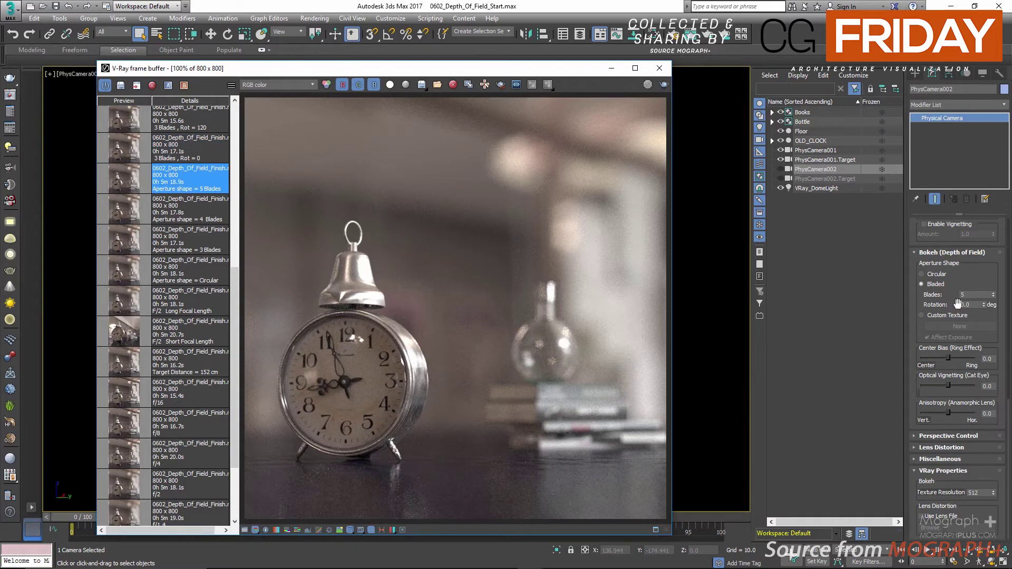
# Set the number of aperture blades to 3 and load the 3 Blades, Rot = 0 render.
pyautogui.moveTo(976, 312); pyautogui.dragTo(974, 356)
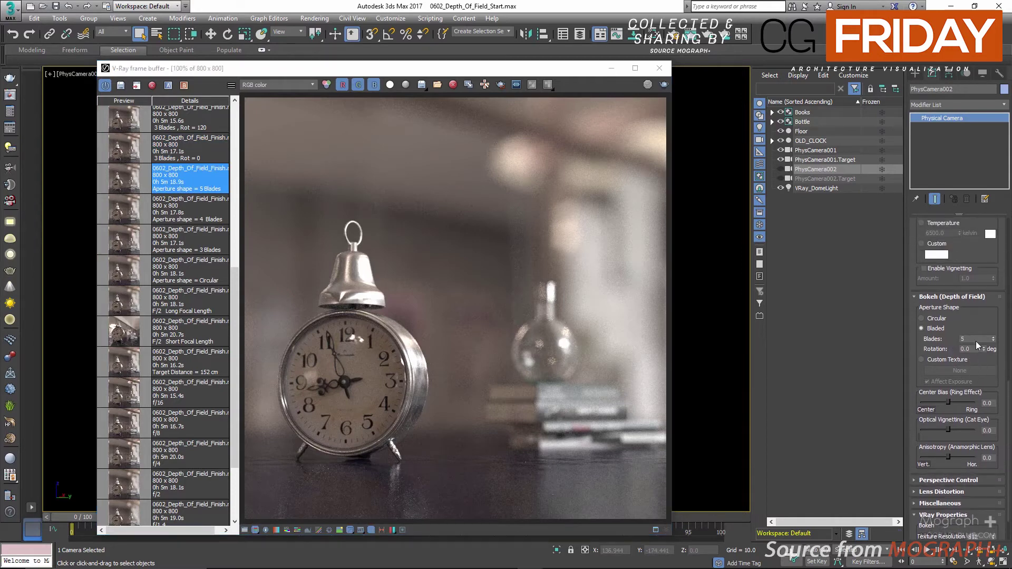
pyautogui.doubleClick(975, 341)
pyautogui.scroll(1, 150, 220)
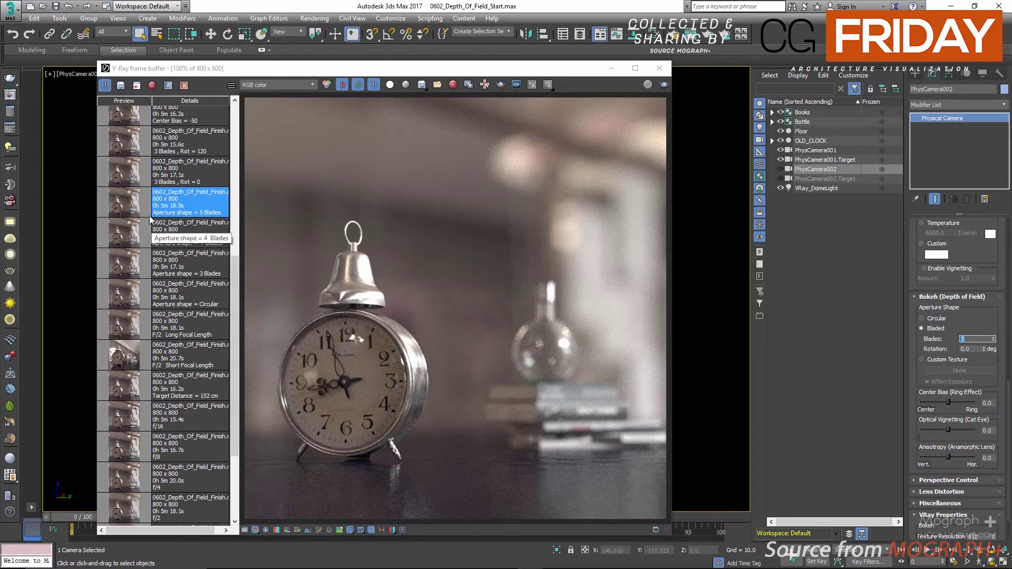
pyautogui.click(125, 178)
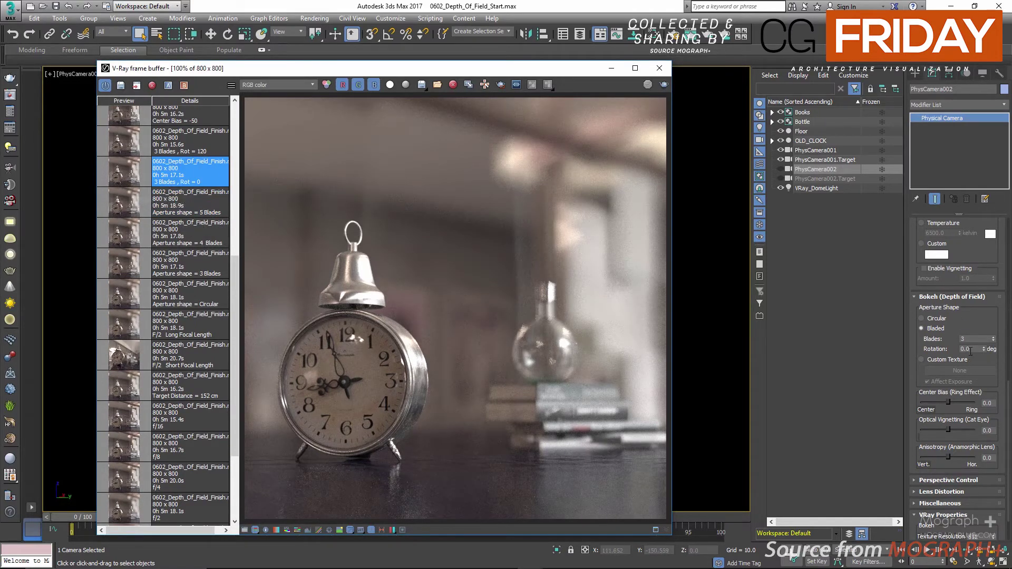
# Set the aperture rotation to 120 degrees and alternate between the 3 Blades, Rot = 0 and Rot = 120 renders to compare their bokeh.
pyautogui.moveTo(972, 349); pyautogui.dragTo(885, 352)
pyautogui.write('120')
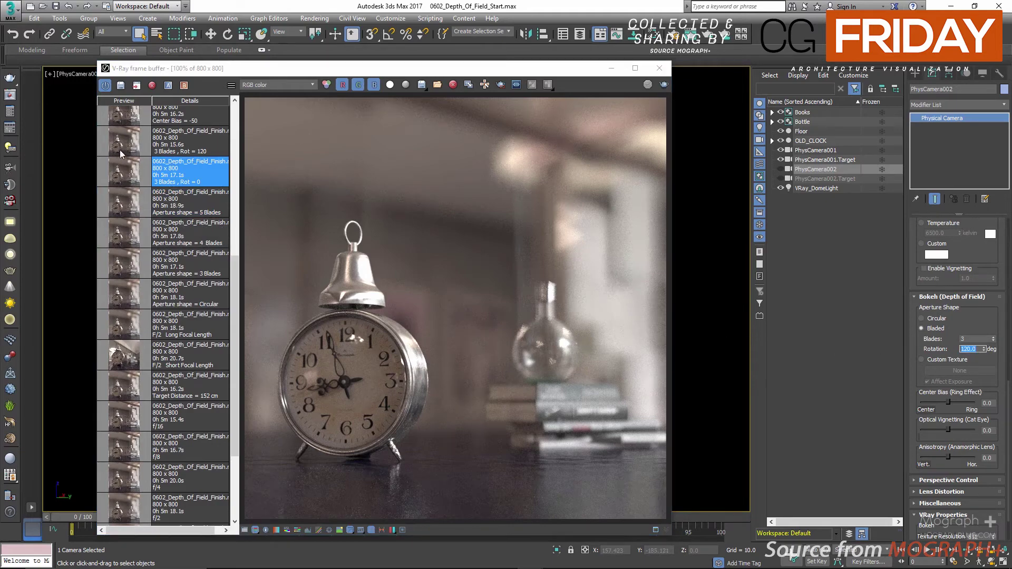
pyautogui.click(123, 148)
pyautogui.click(123, 160)
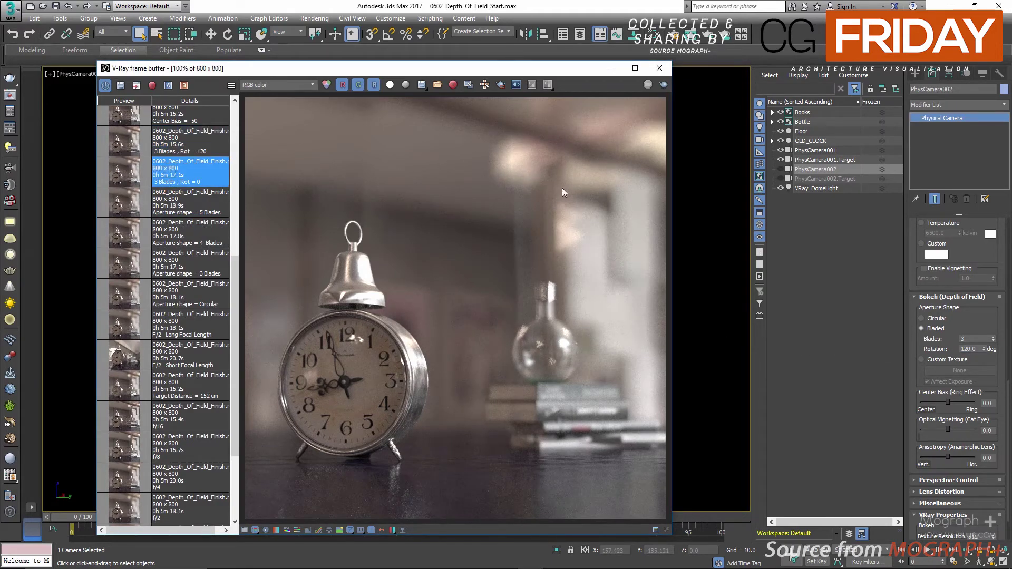
pyautogui.click(126, 205)
pyautogui.click(126, 166)
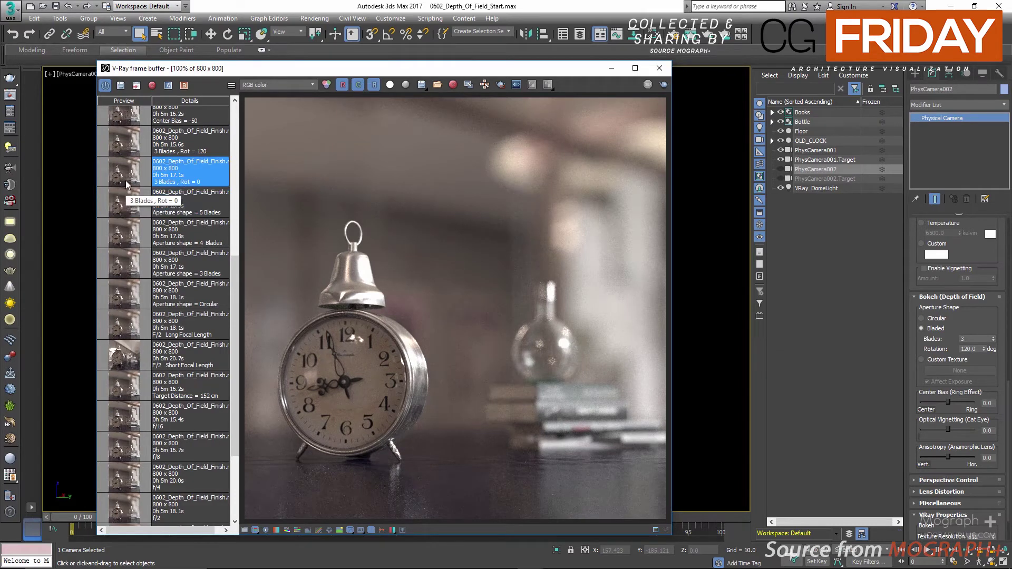
pyautogui.click(126, 148)
pyautogui.scroll(1, 129, 189)
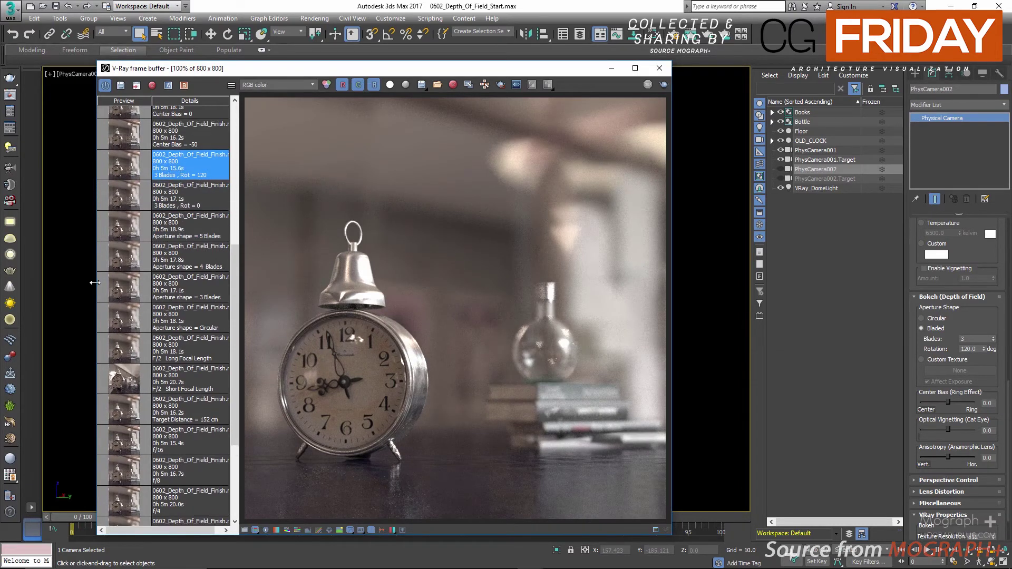
pyautogui.click(129, 199)
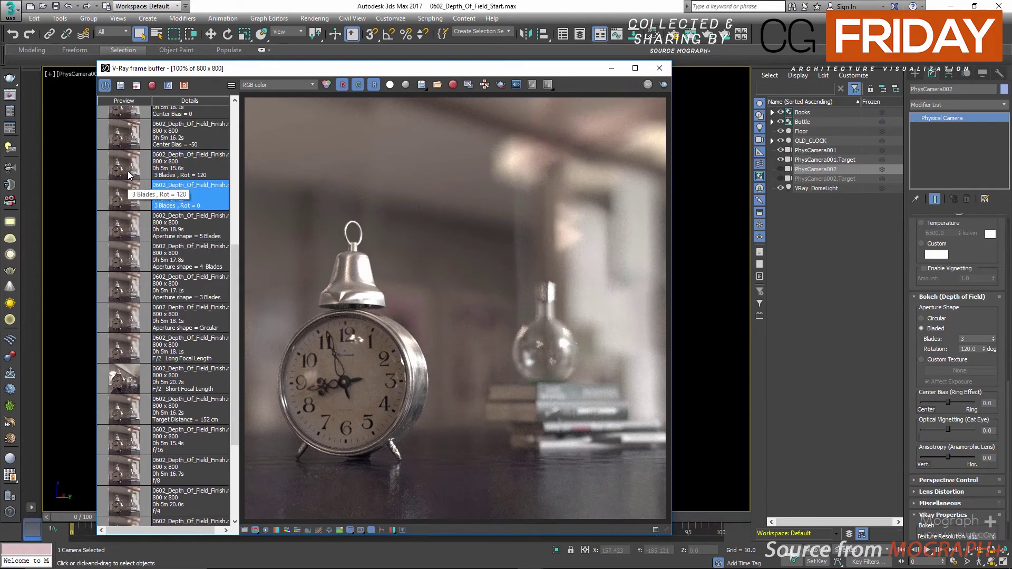
pyautogui.click(129, 170)
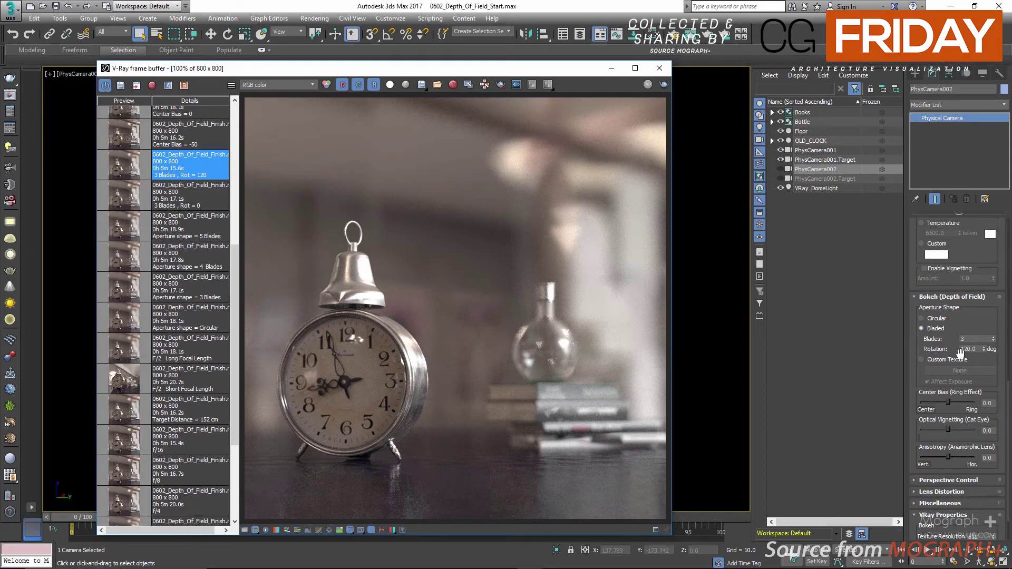
# Reset the aperture blade rotation to 0 degrees.
pyautogui.doubleClick(968, 350)
pyautogui.write('0')
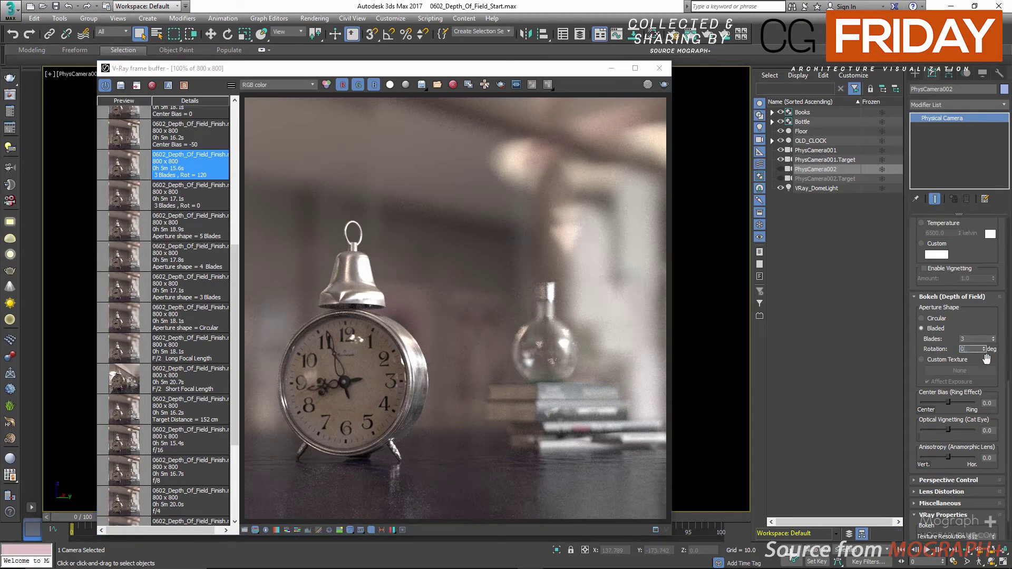
pyautogui.press('Return')
# Switch the aperture shape to Custom Texture to show its options, and return it to Circular.
pyautogui.moveTo(979, 361); pyautogui.dragTo(978, 376)
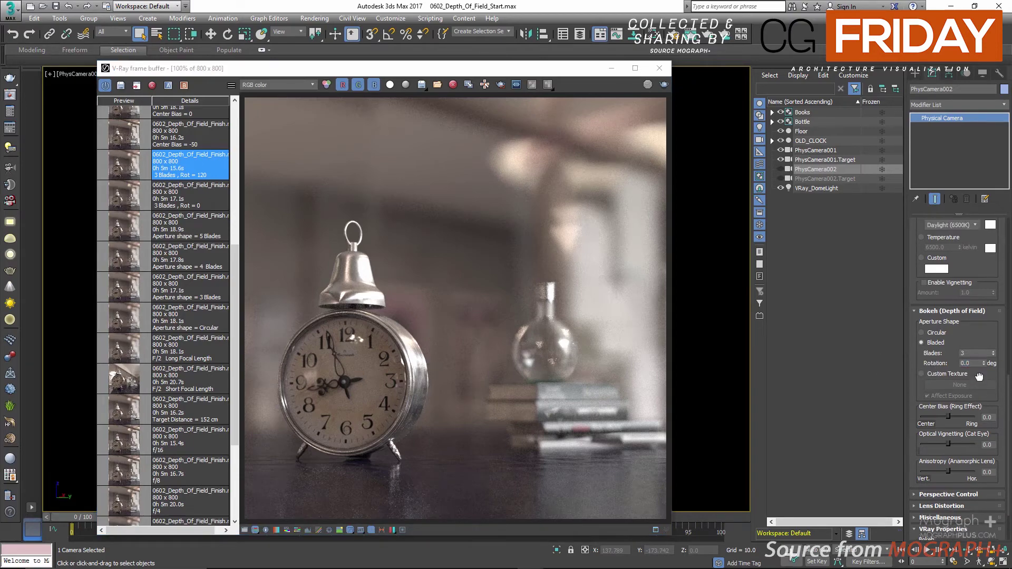
pyautogui.click(953, 377)
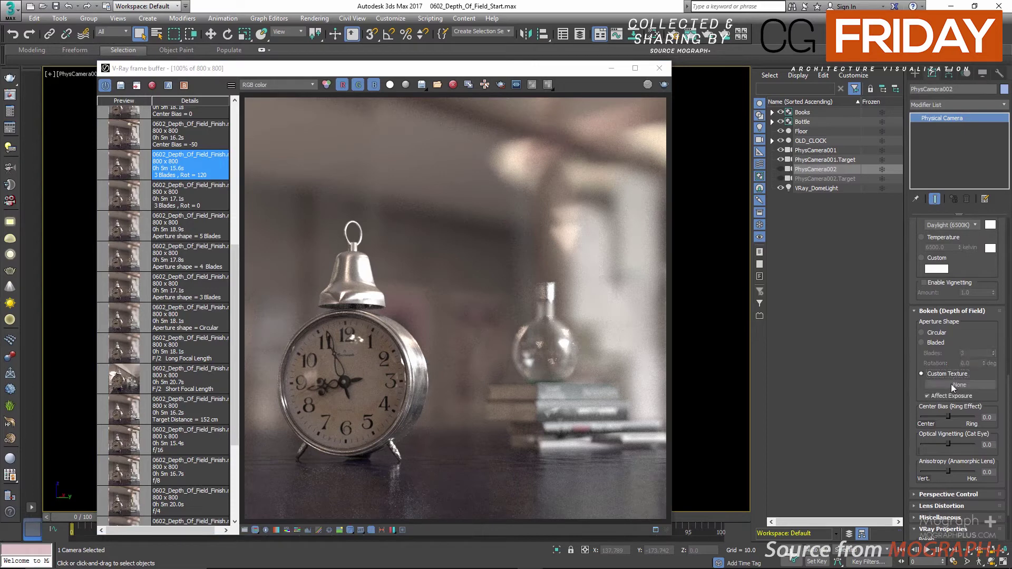
pyautogui.moveTo(980, 397); pyautogui.dragTo(979, 363)
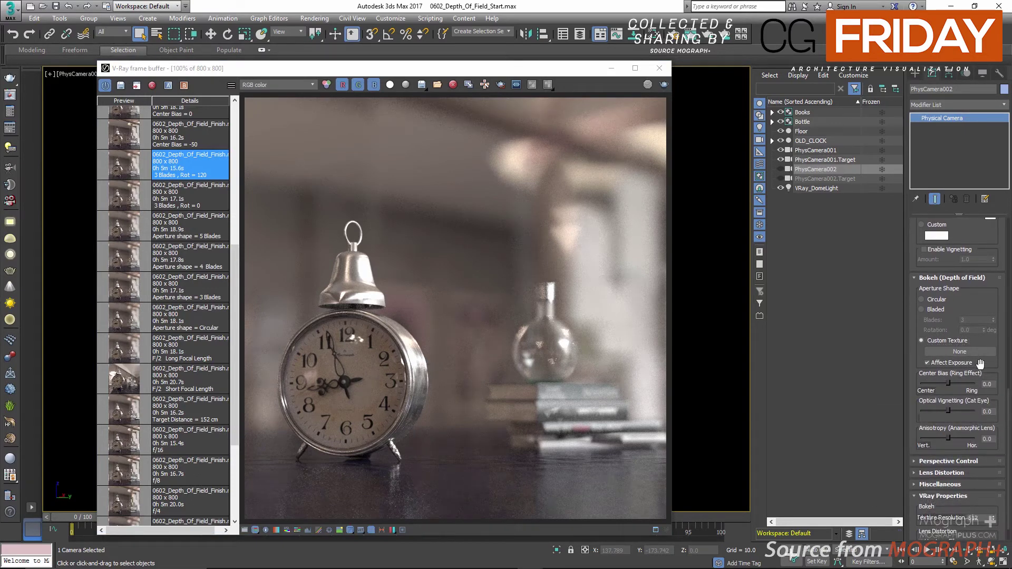
pyautogui.click(933, 300)
pyautogui.moveTo(924, 324); pyautogui.dragTo(923, 299)
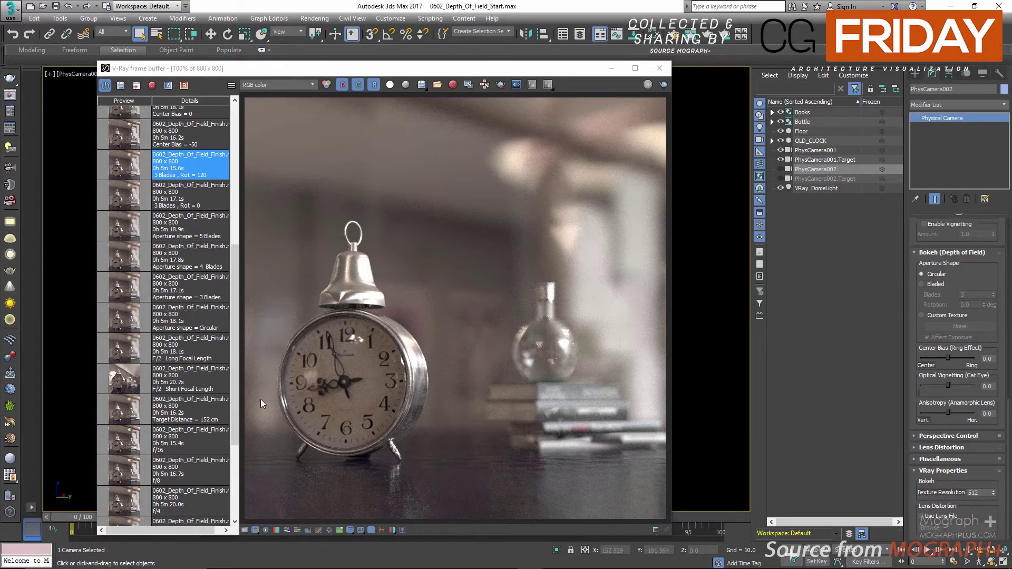
# Load the Center Bias = -50 render from the history and set the camera's Center Bias to -50.
pyautogui.scroll(1, 252, 405)
pyautogui.scroll(11, 199, 407)
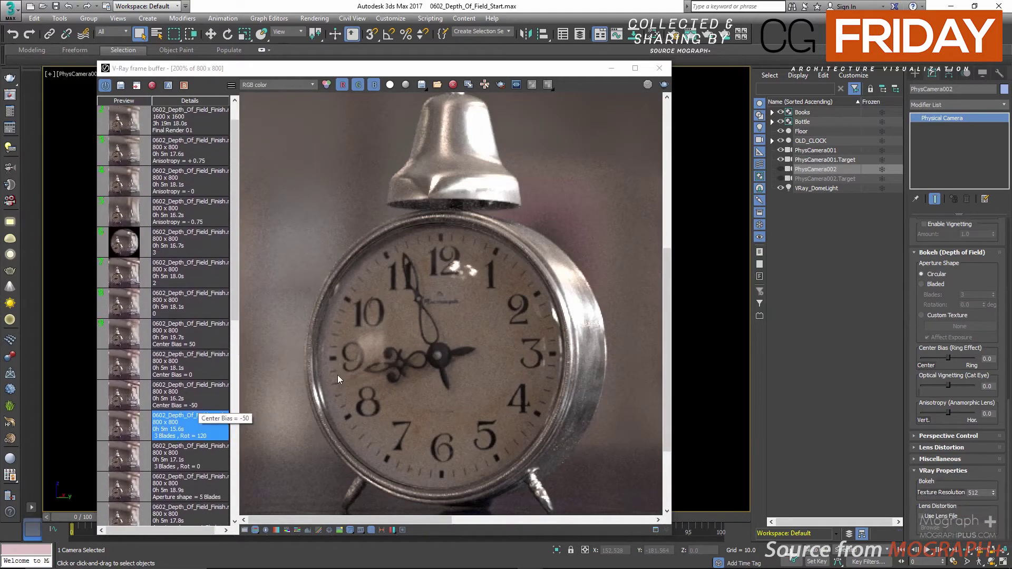
pyautogui.scroll(-1, 362, 367)
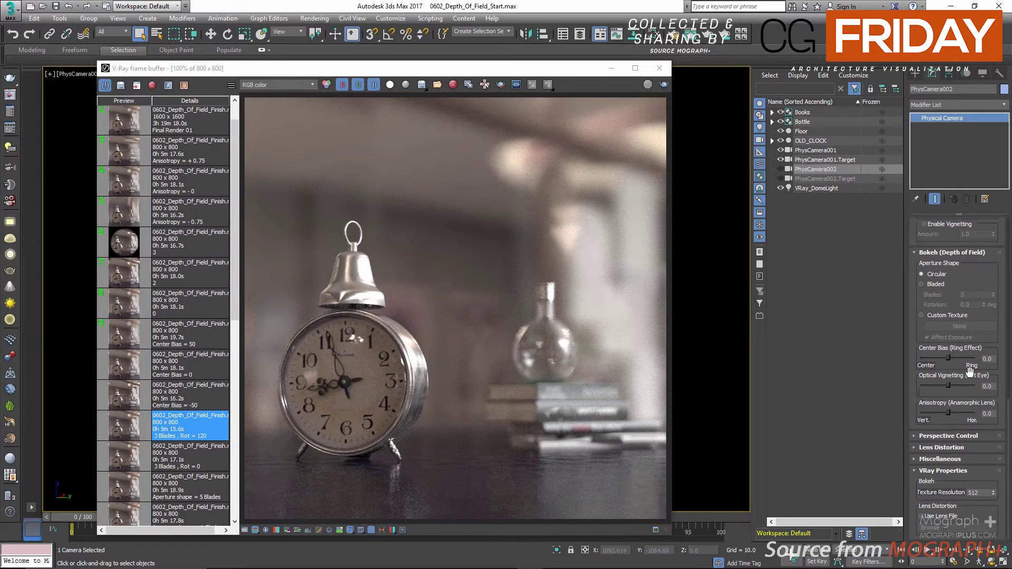
pyautogui.moveTo(963, 352); pyautogui.dragTo(957, 322)
pyautogui.doubleClick(130, 405)
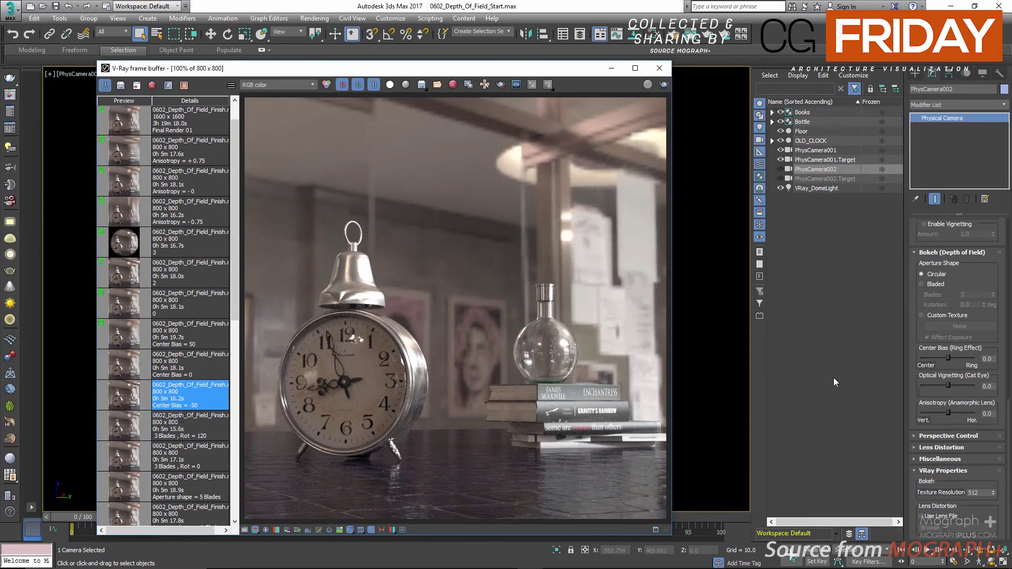
pyautogui.doubleClick(986, 359)
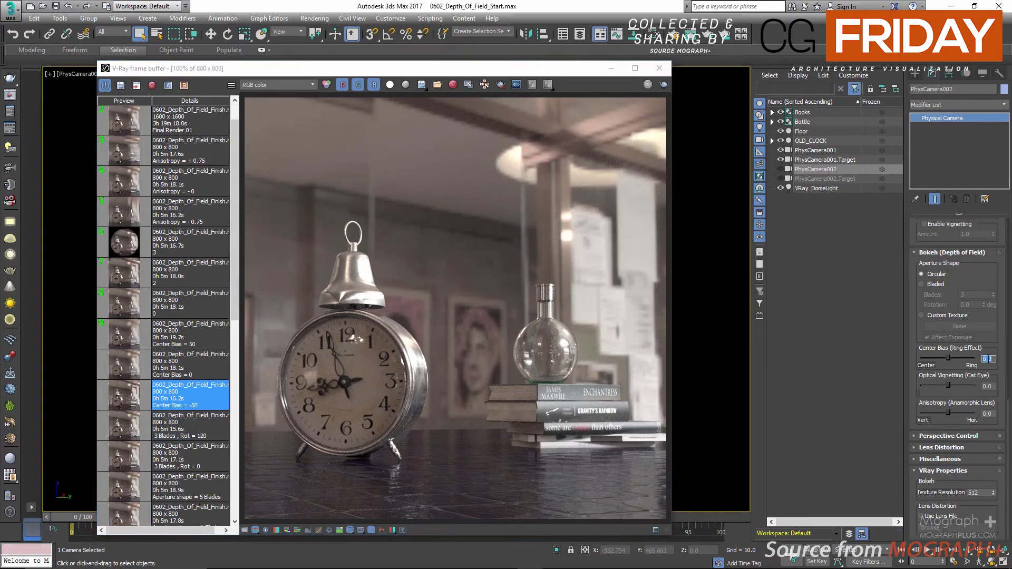
pyautogui.write('-50')
pyautogui.press('Return')
pyautogui.click(120, 402)
# Load the Center Bias = 0 render and reset the camera's Center Bias to 0.
pyautogui.click(122, 367)
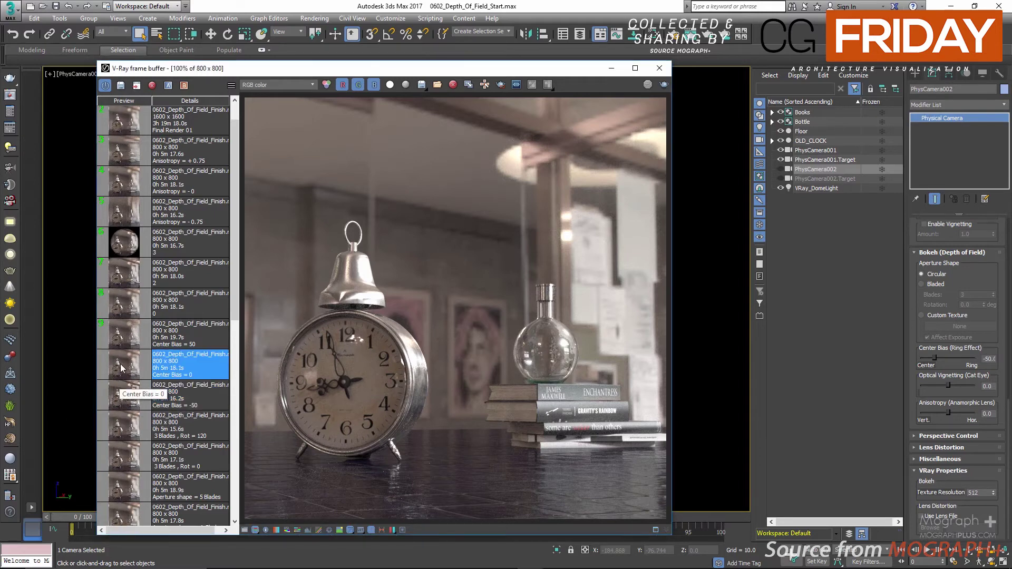
pyautogui.doubleClick(988, 359)
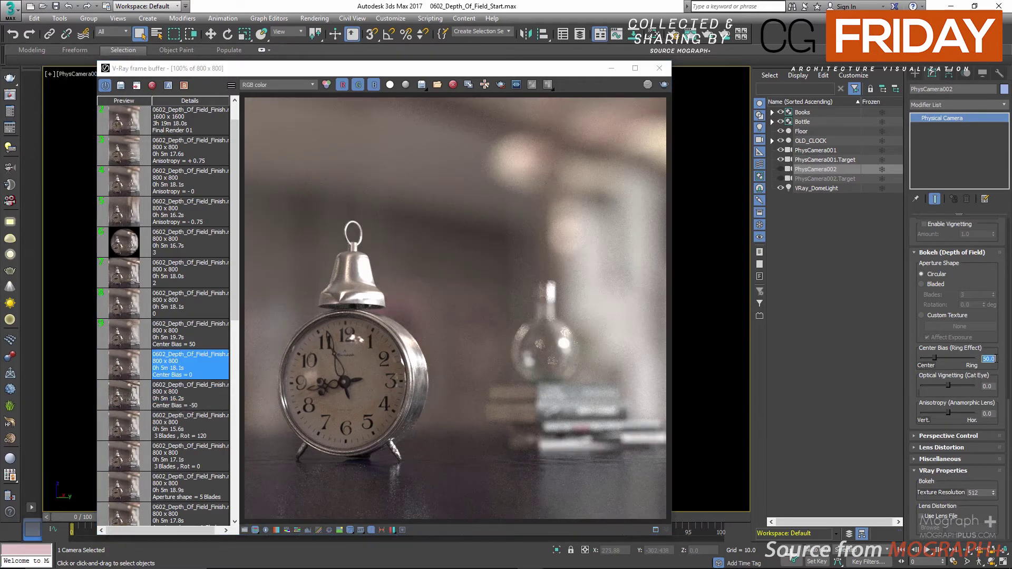
pyautogui.write('0')
pyautogui.press('Return')
# Load the Center Bias = 50 render, set Center Bias to 50, and inspect the bokeh around the bottle up close.
pyautogui.click(181, 340)
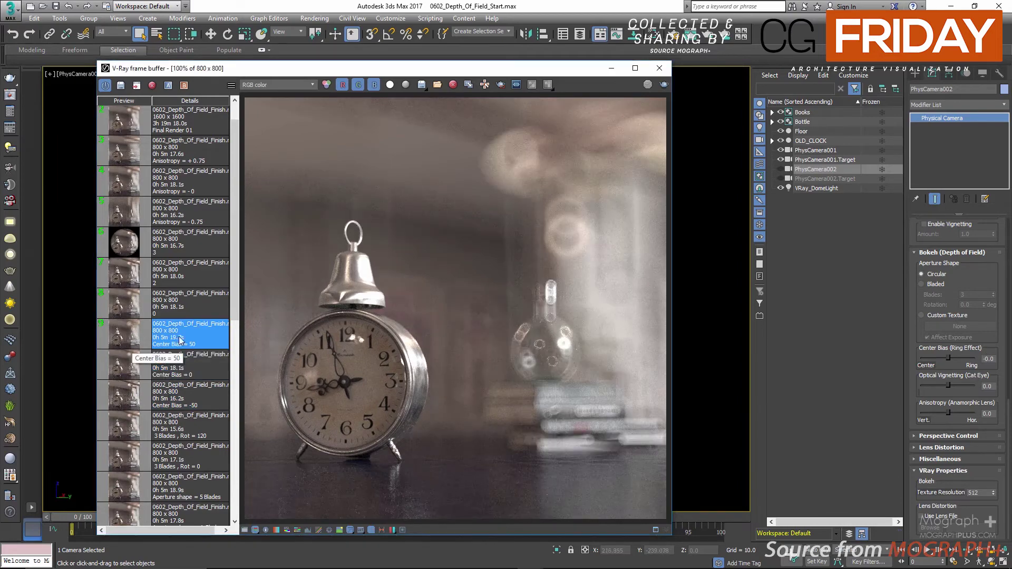
pyautogui.doubleClick(988, 359)
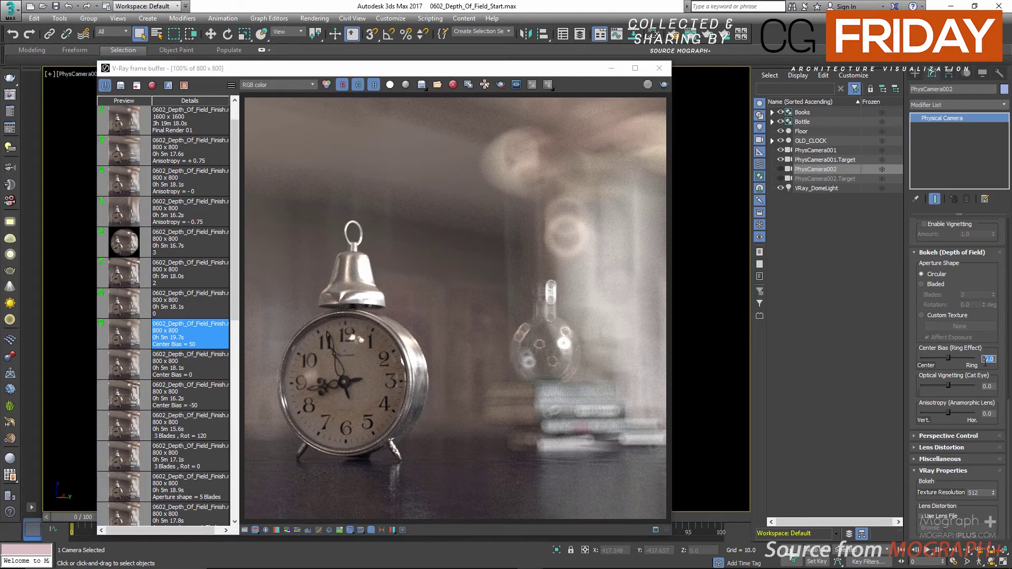
pyautogui.write('50')
pyautogui.press('Return')
pyautogui.scroll(3, 526, 340)
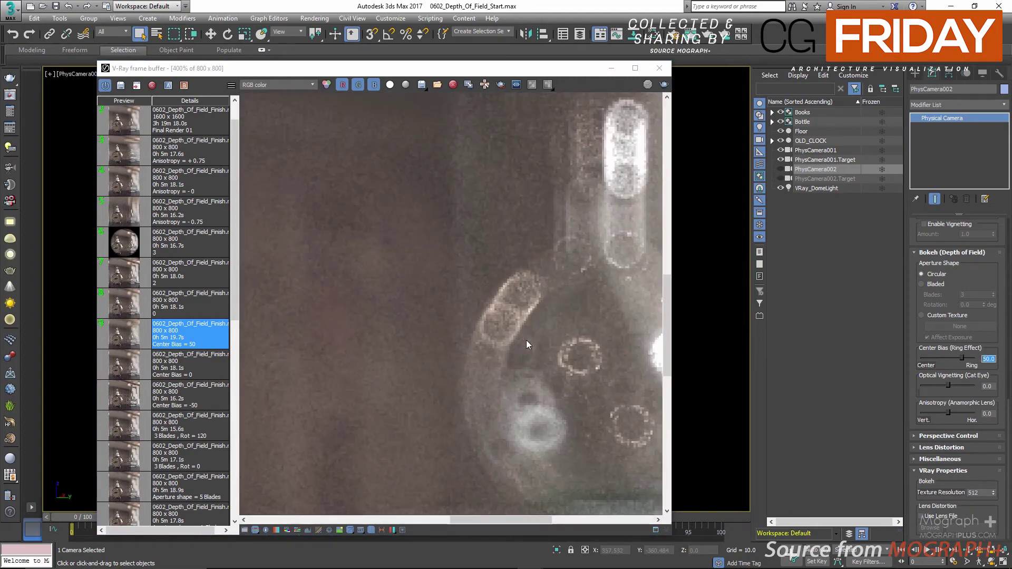
pyautogui.scroll(-3, 526, 340)
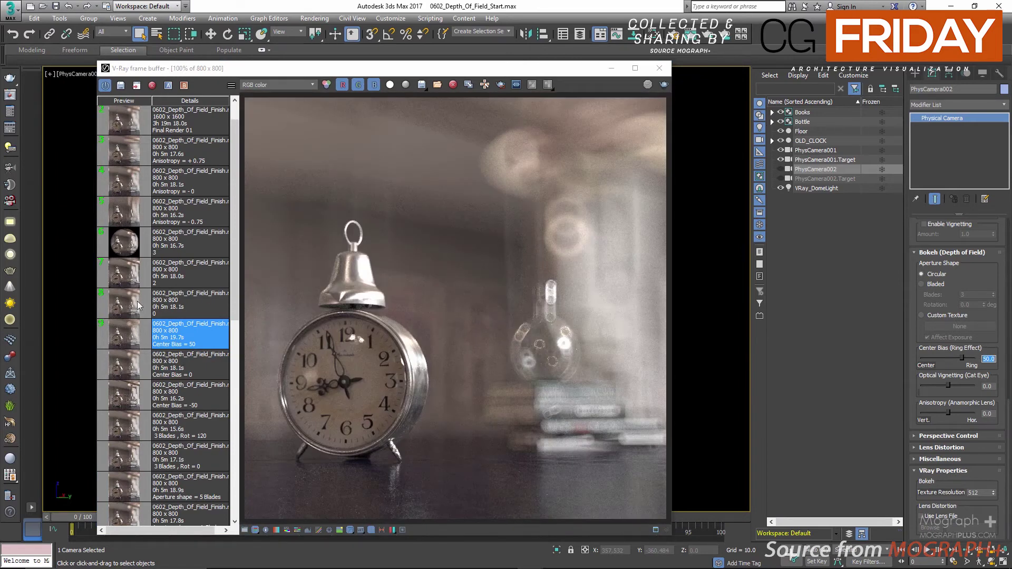
# Compare the Center Bias = 0 and Center Bias = 50 renders, and reset the camera's Center Bias to 0.
pyautogui.doubleClick(122, 353)
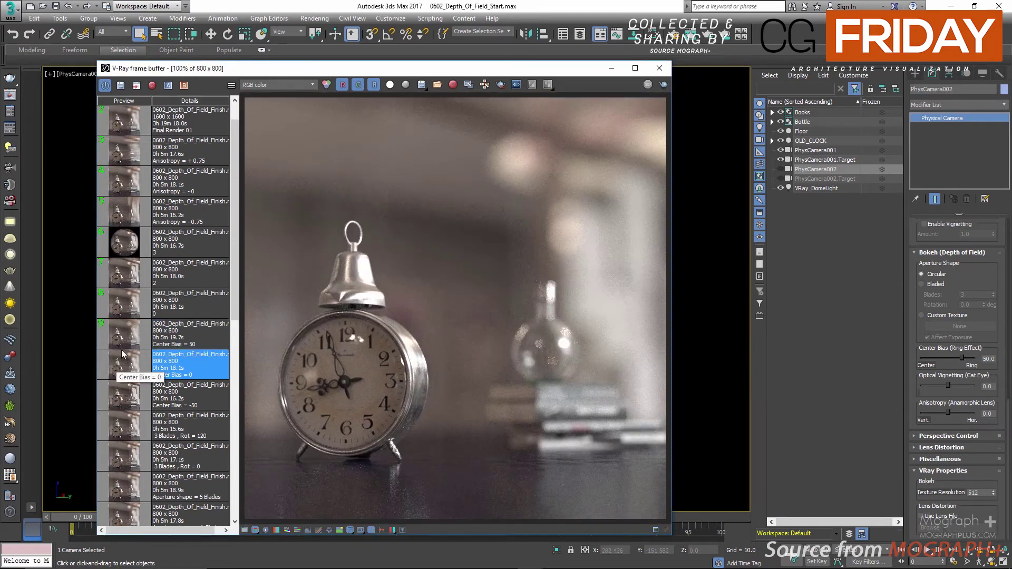
pyautogui.doubleClick(122, 337)
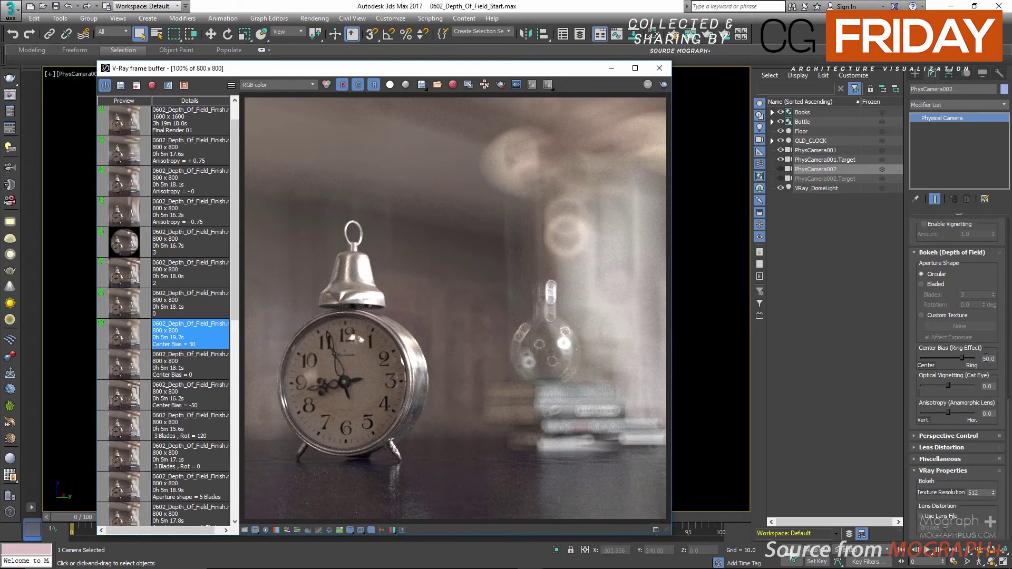
pyautogui.click(987, 358)
pyautogui.doubleClick(989, 358)
pyautogui.write('0')
pyautogui.press('Return')
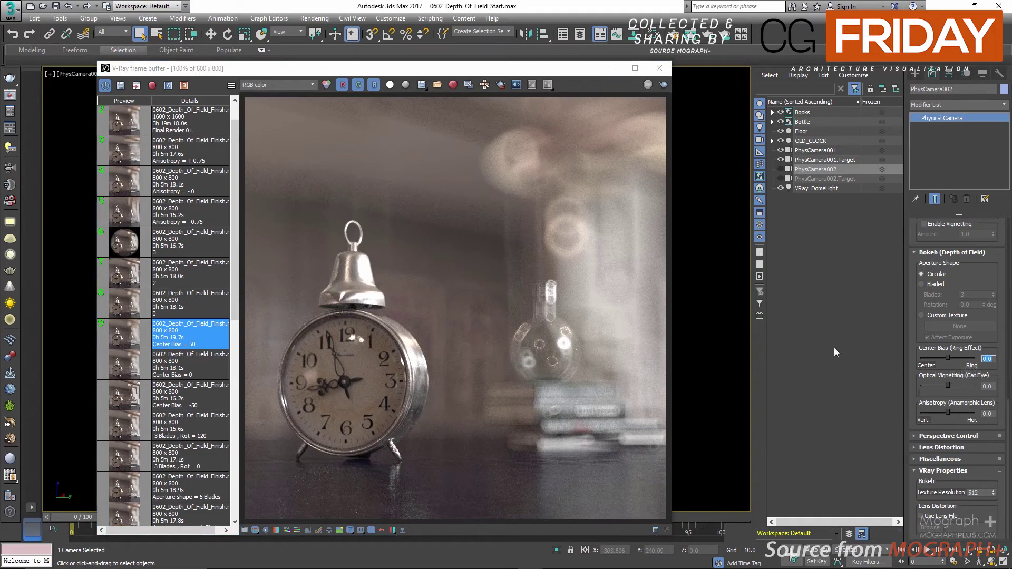
# Load the saved render labelled 0 as the baseline for the optical vignetting comparison.
pyautogui.doubleClick(196, 305)
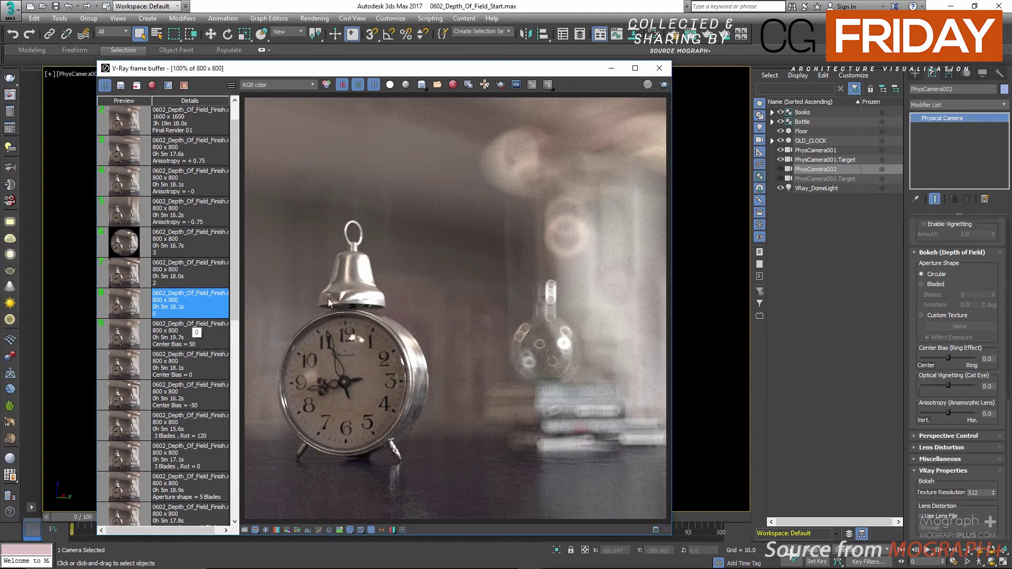
pyautogui.doubleClick(207, 327)
pyautogui.scroll(1, 181, 343)
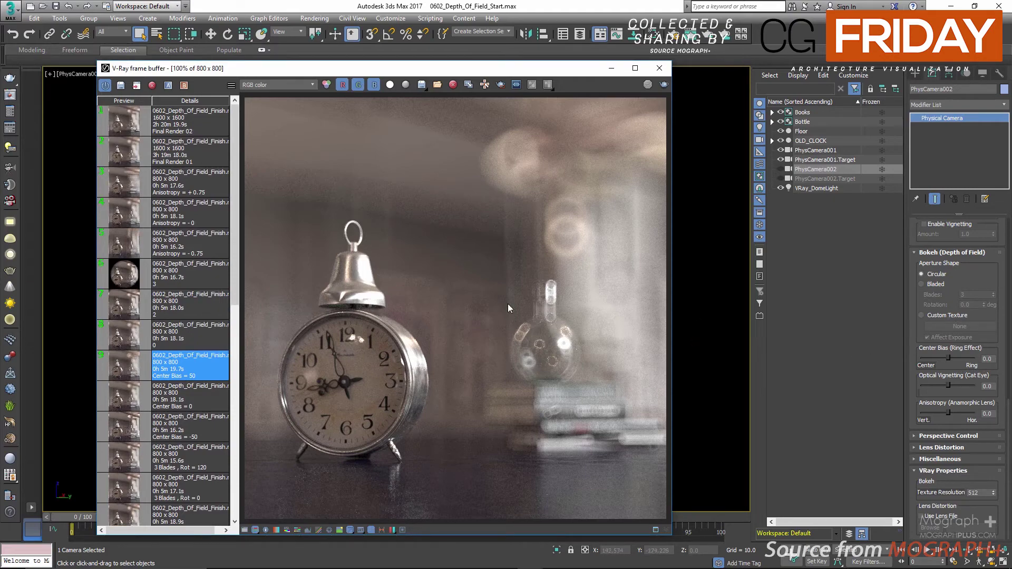
pyautogui.doubleClick(208, 340)
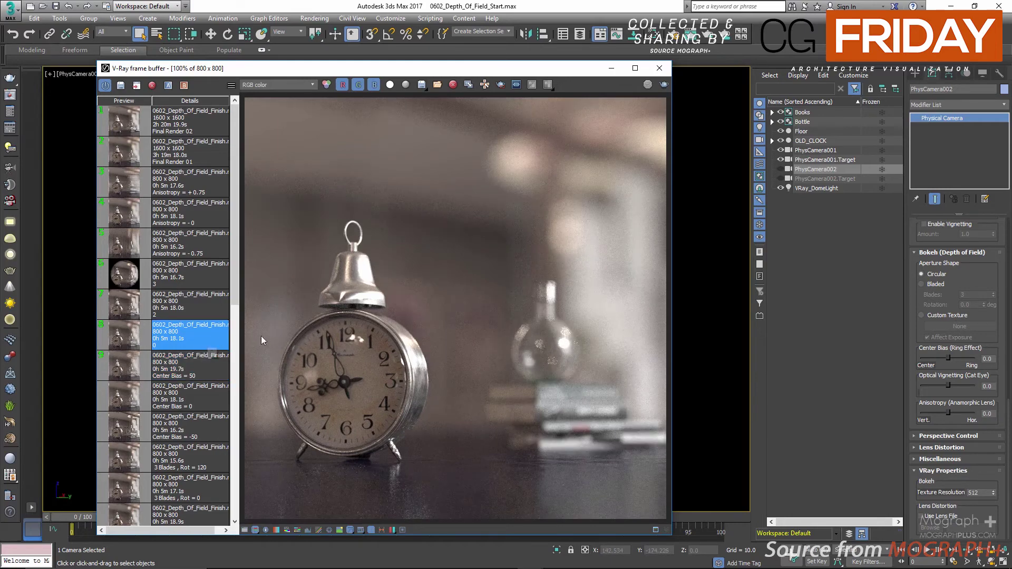
# Load the render labelled 2 and set Optical Vignetting (Cat Eye) to 2.0.
pyautogui.doubleClick(161, 313)
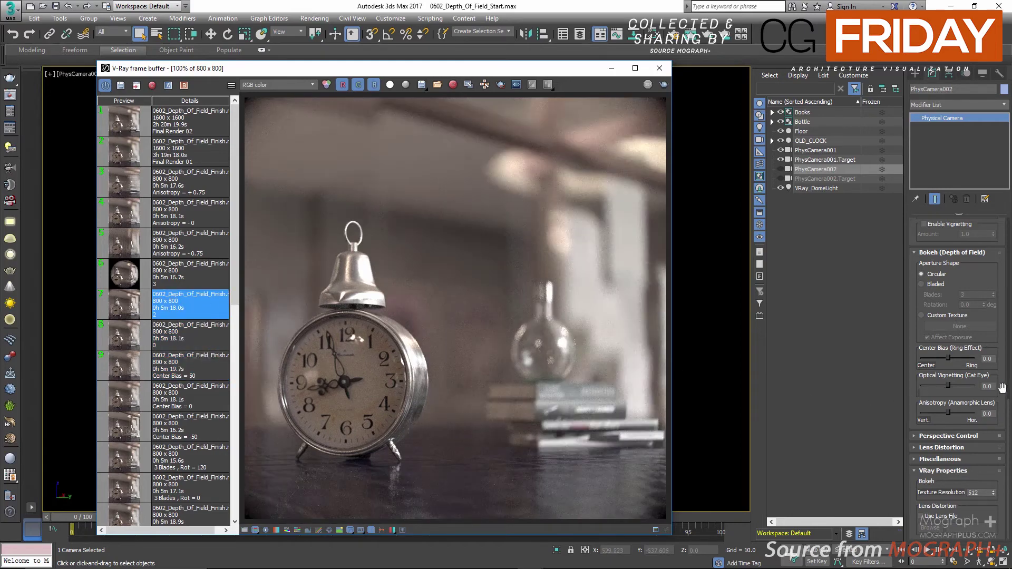
pyautogui.moveTo(994, 386); pyautogui.dragTo(978, 386)
pyautogui.write('3')
pyautogui.press('Return')
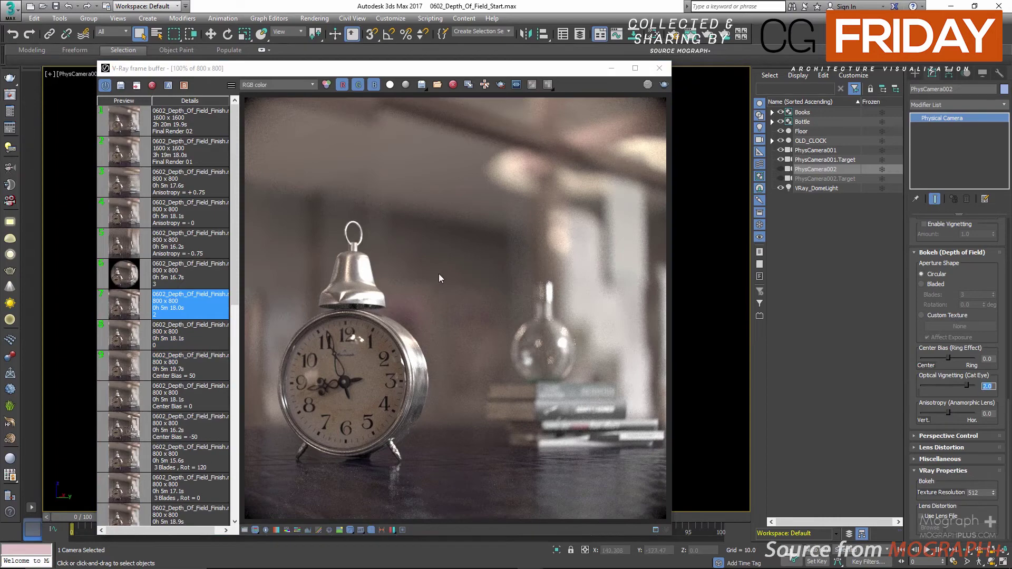
# Load the render labelled 3 to show Optical Vignetting at 3.0, and reset the setting to 0.
pyautogui.doubleClick(128, 275)
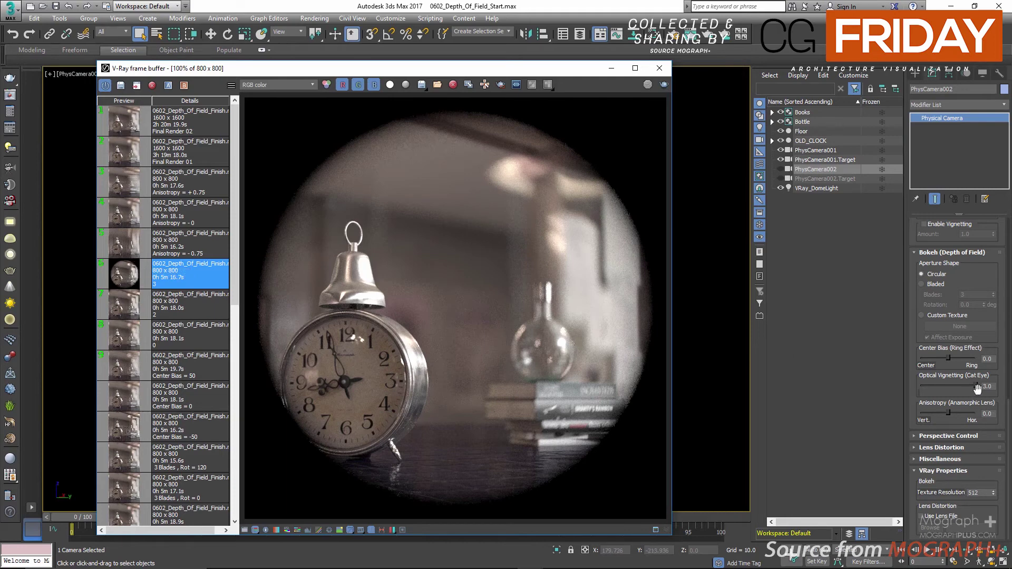
pyautogui.moveTo(992, 388); pyautogui.dragTo(908, 392)
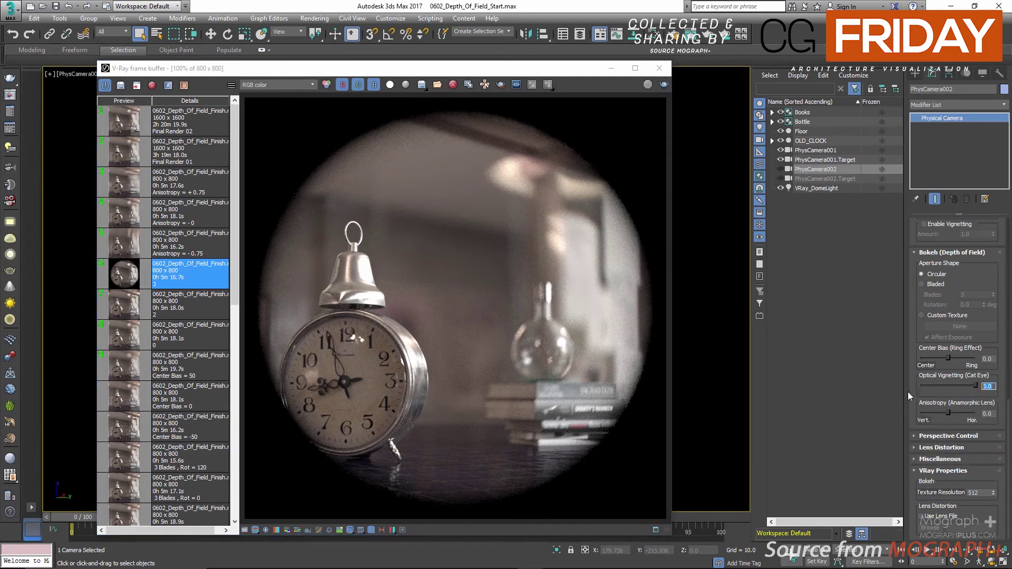
pyautogui.write('0')
pyautogui.press('Return')
pyautogui.click(959, 397)
# Try shifting the Anisotropy slider around its midpoint and reset Anisotropy to 0.
pyautogui.click(112, 248)
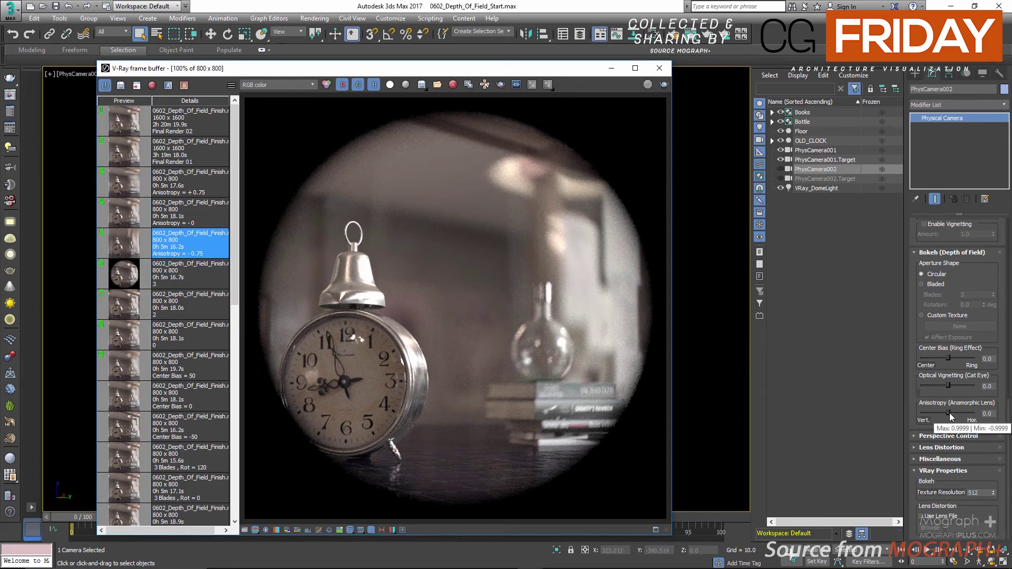
pyautogui.moveTo(948, 413); pyautogui.dragTo(931, 412)
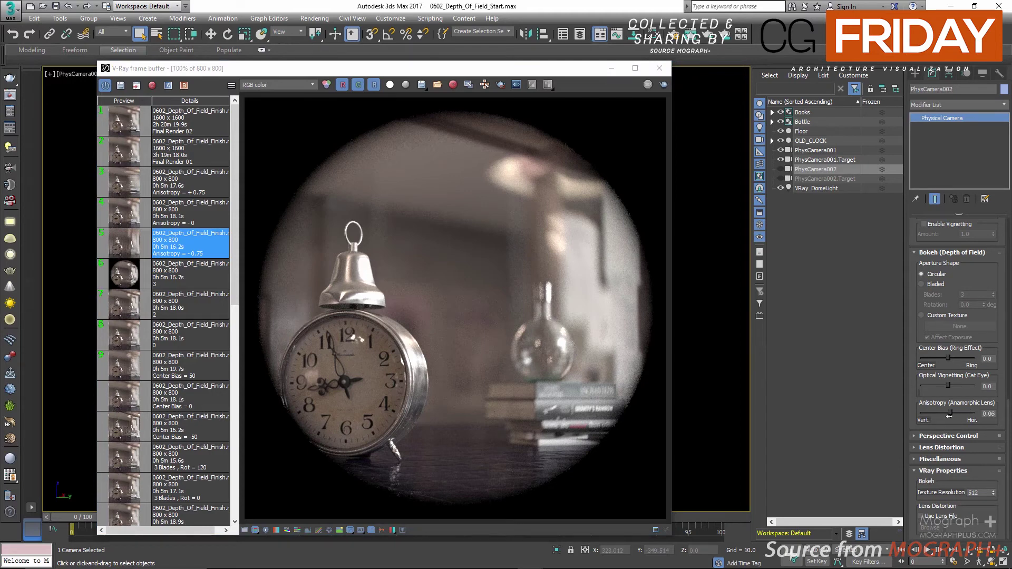
pyautogui.doubleClick(990, 415)
pyautogui.write('0')
pyautogui.press('Return')
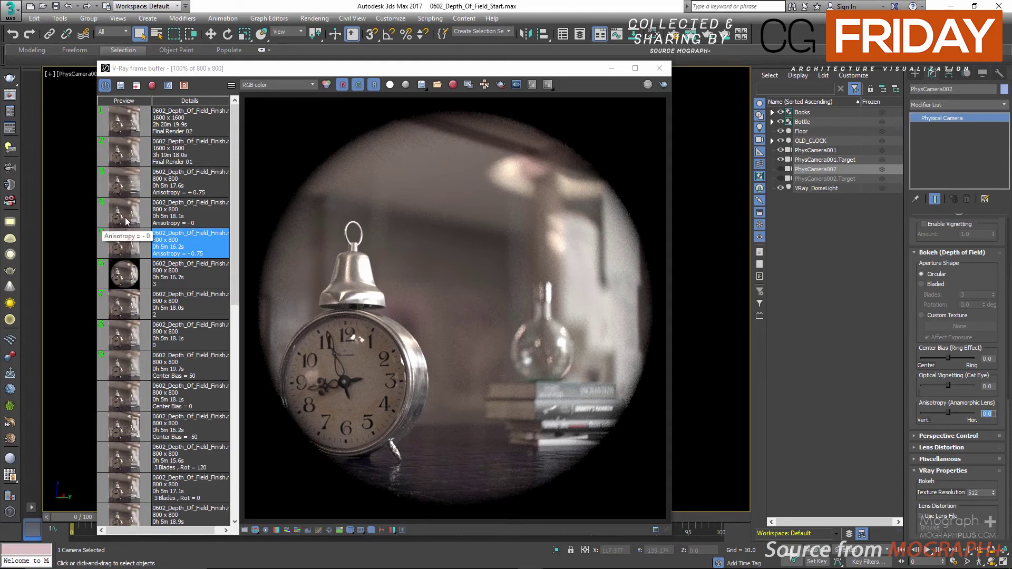
# Load the Anisotropy = -0.75 render and set the camera's Anisotropy to -0.75.
pyautogui.click(126, 219)
pyautogui.doubleClick(126, 254)
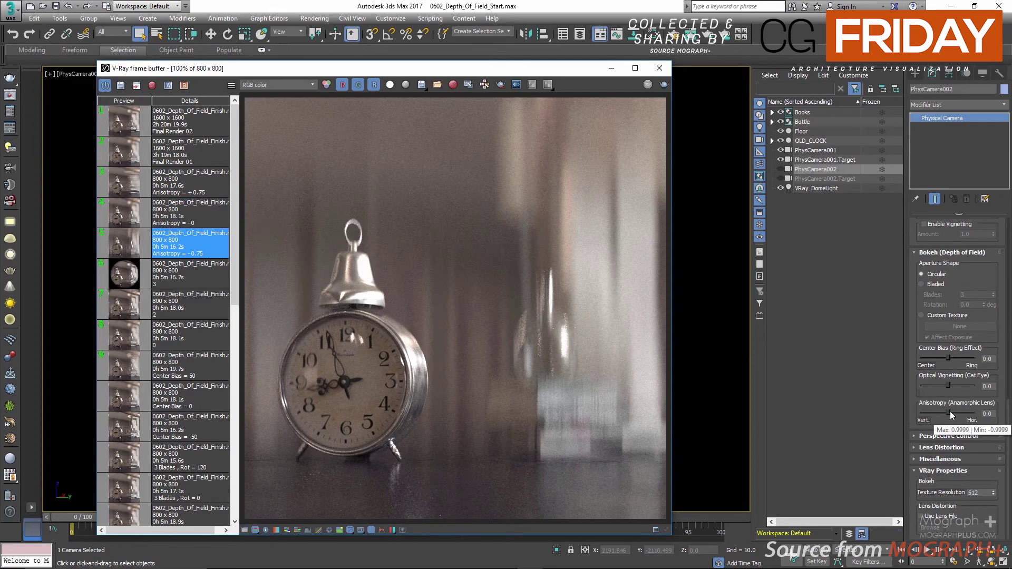
pyautogui.moveTo(948, 414); pyautogui.dragTo(932, 414)
pyautogui.doubleClick(989, 414)
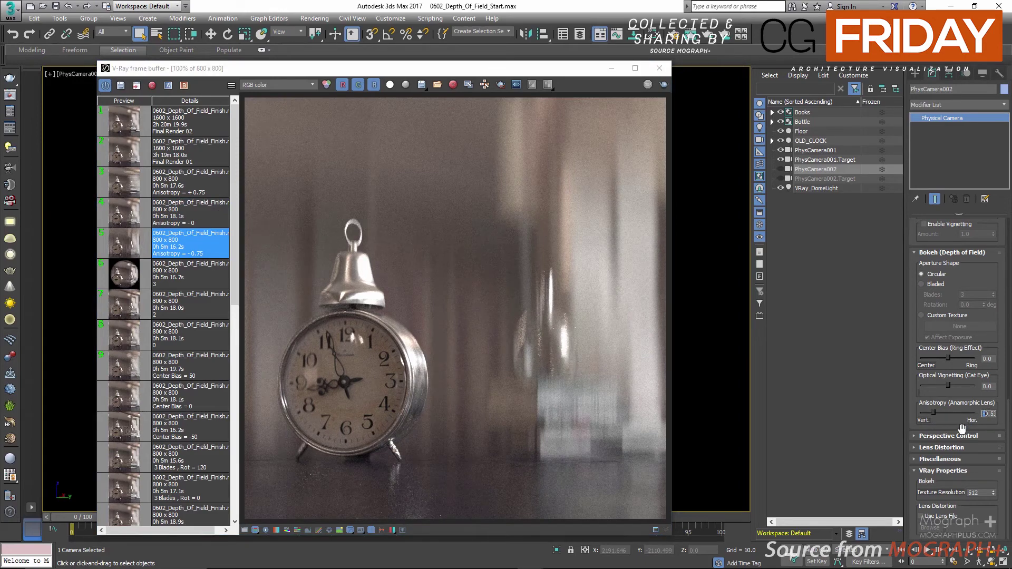
pyautogui.click(994, 414)
pyautogui.doubleClick(994, 414)
# Load the Anisotropy = -0 render and reset the camera's Anisotropy to 0.
pyautogui.doubleClick(140, 221)
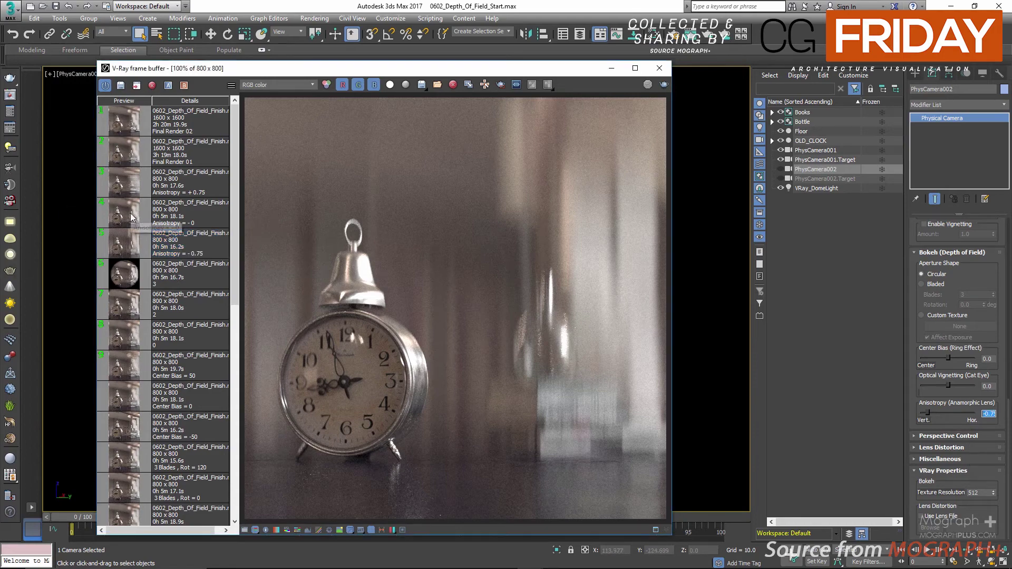
pyautogui.doubleClick(986, 414)
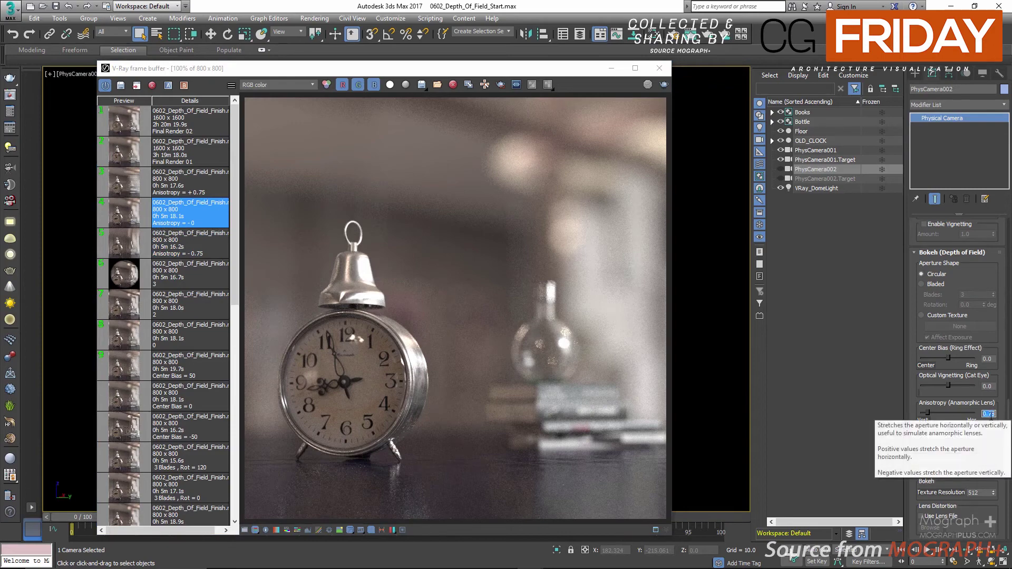
pyautogui.write('0')
pyautogui.press('Return')
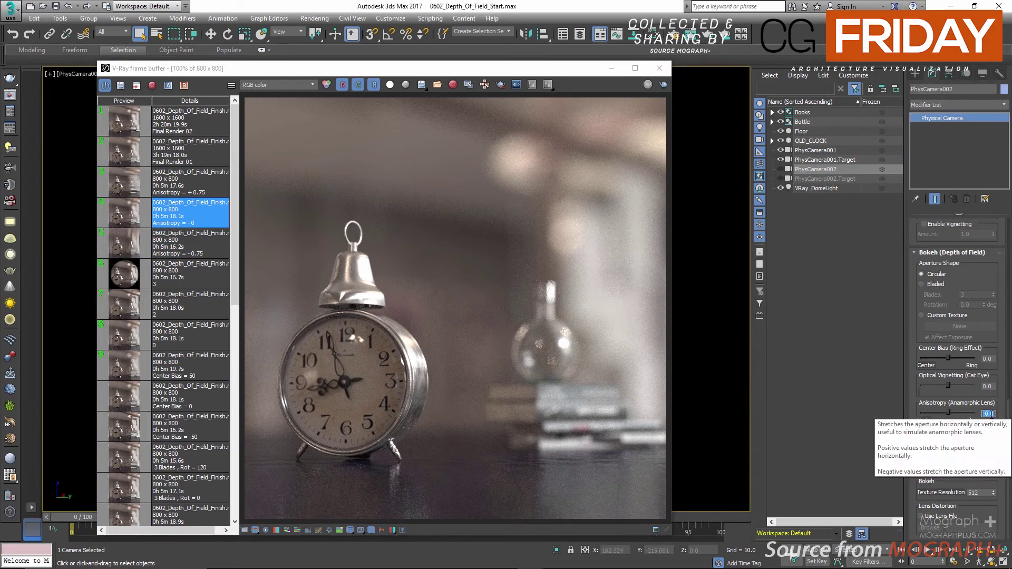
# Set Anisotropy to 0.75 and compare the Anisotropy = +0.75 render with the -0.75 and 0 renders.
pyautogui.press('BackSpace')
pyautogui.write('0.75')
pyautogui.press('Return')
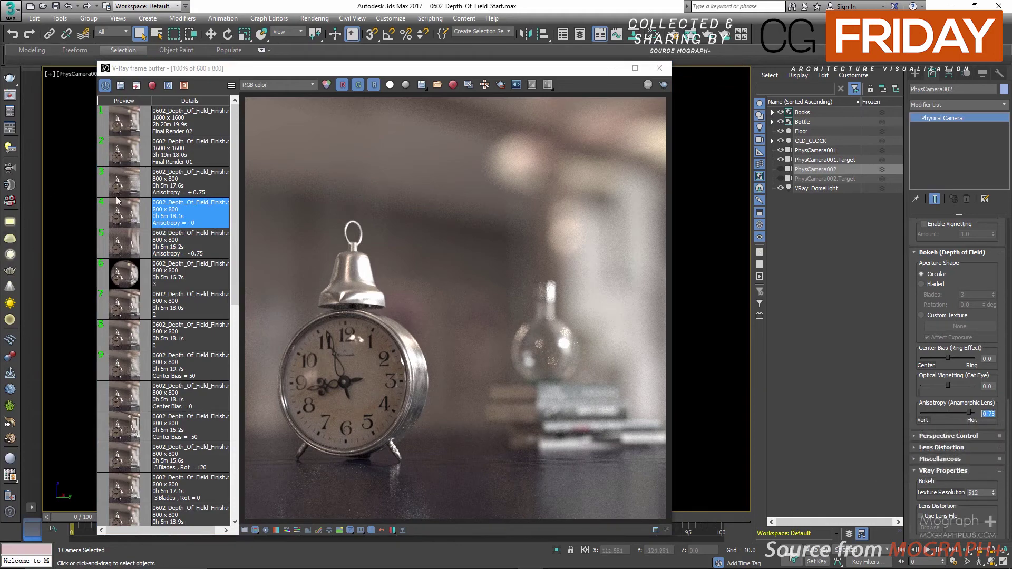
pyautogui.doubleClick(130, 187)
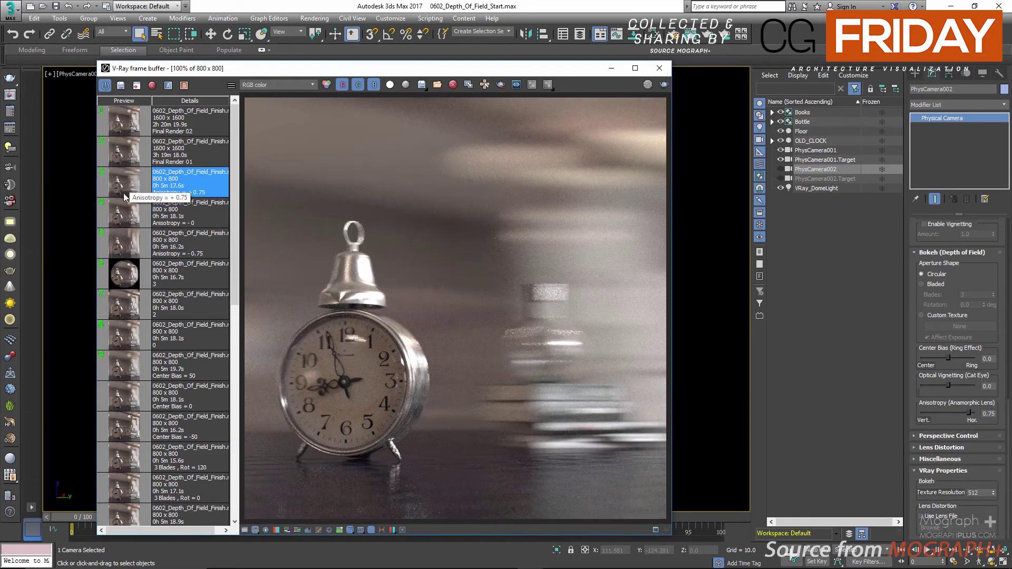
pyautogui.doubleClick(130, 245)
pyautogui.doubleClick(131, 215)
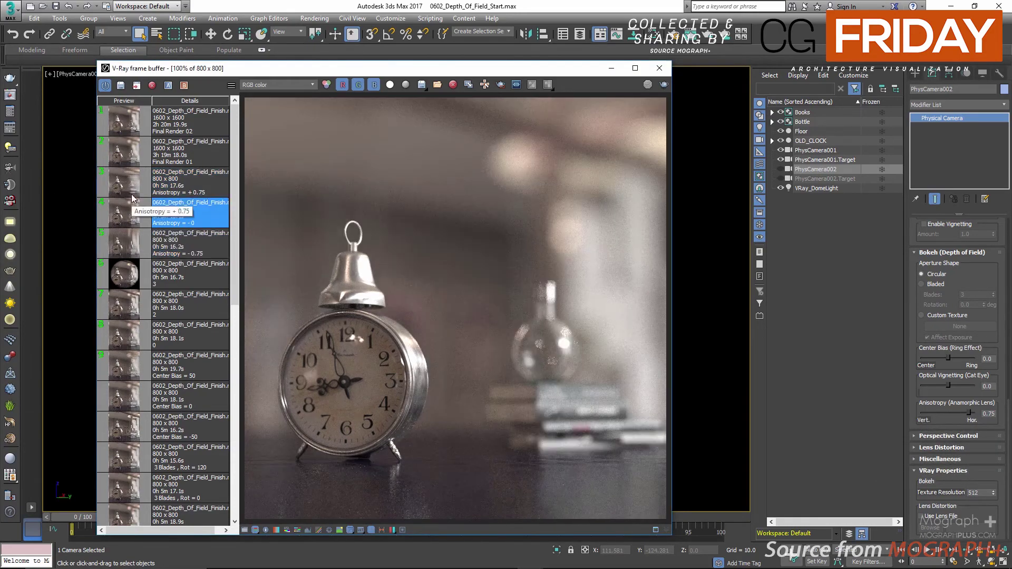
pyautogui.doubleClick(132, 189)
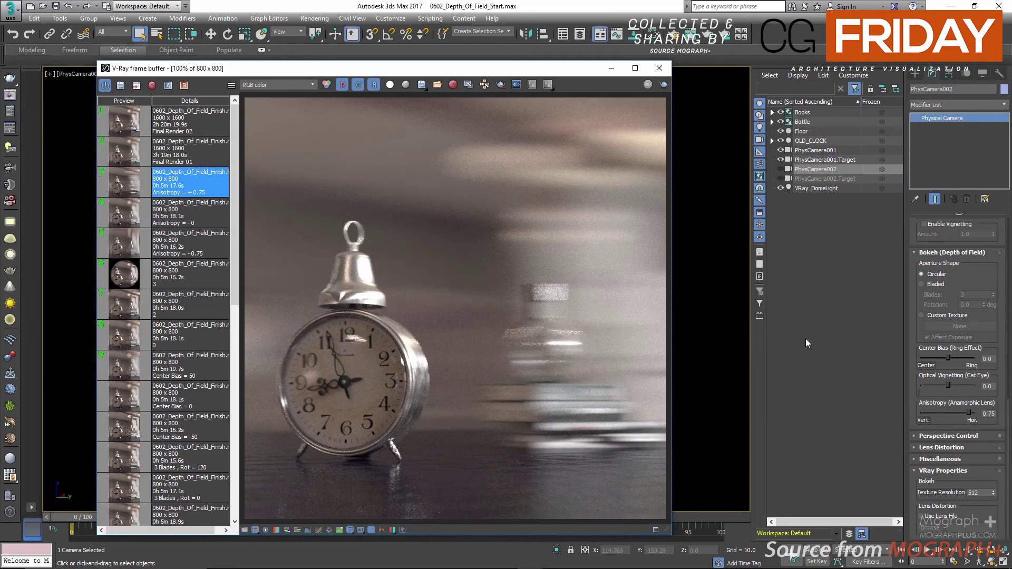
# Reset the physical camera's Anisotropy (Anamorphic Lens) value to 0.
pyautogui.doubleClick(990, 414)
pyautogui.write('0')
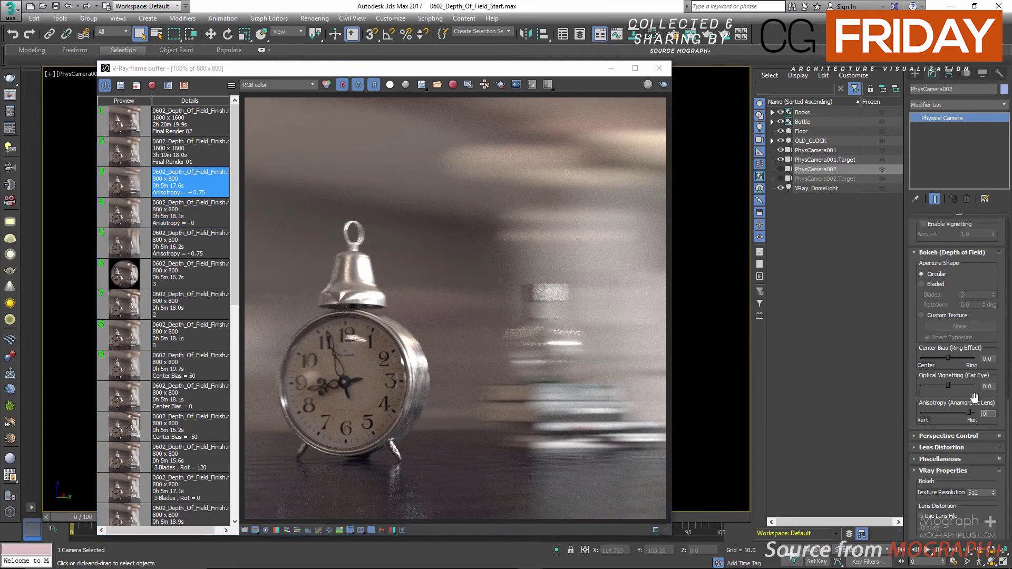
pyautogui.press('Return')
# Open the V-Ray settings in Render Setup and expand the Camera section to show its depth of field options.
pyautogui.click(10, 112)
pyautogui.click(258, 162)
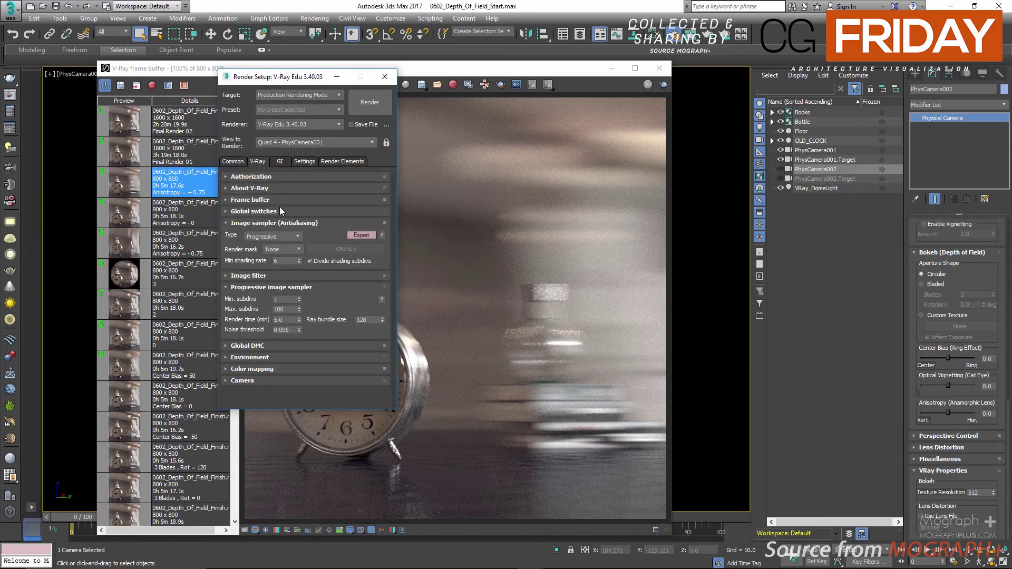
pyautogui.click(242, 380)
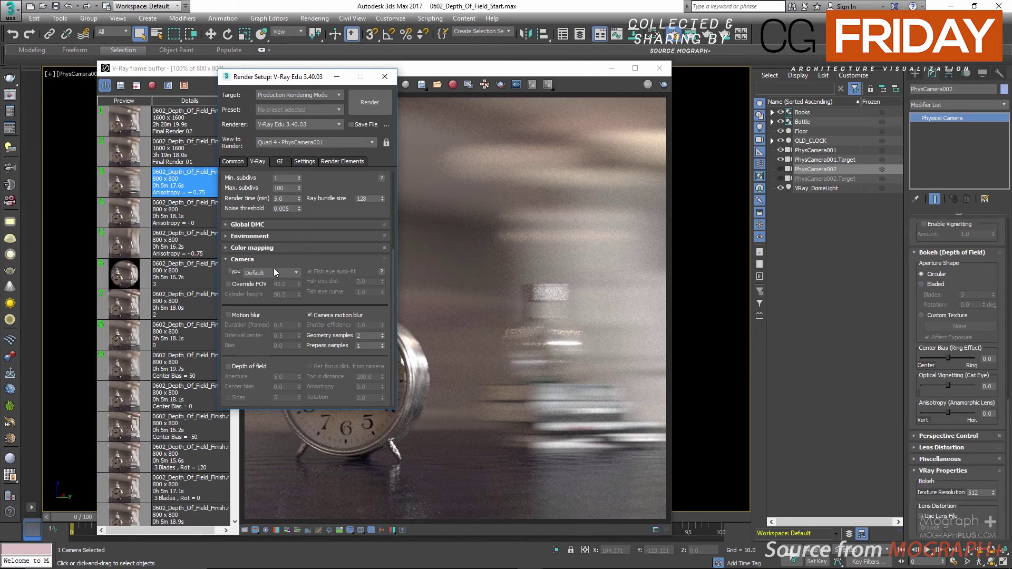
# Enable Depth of field with its Sides option in V-Ray's Camera settings to show the parameters, and disable Depth of field again.
pyautogui.click(245, 366)
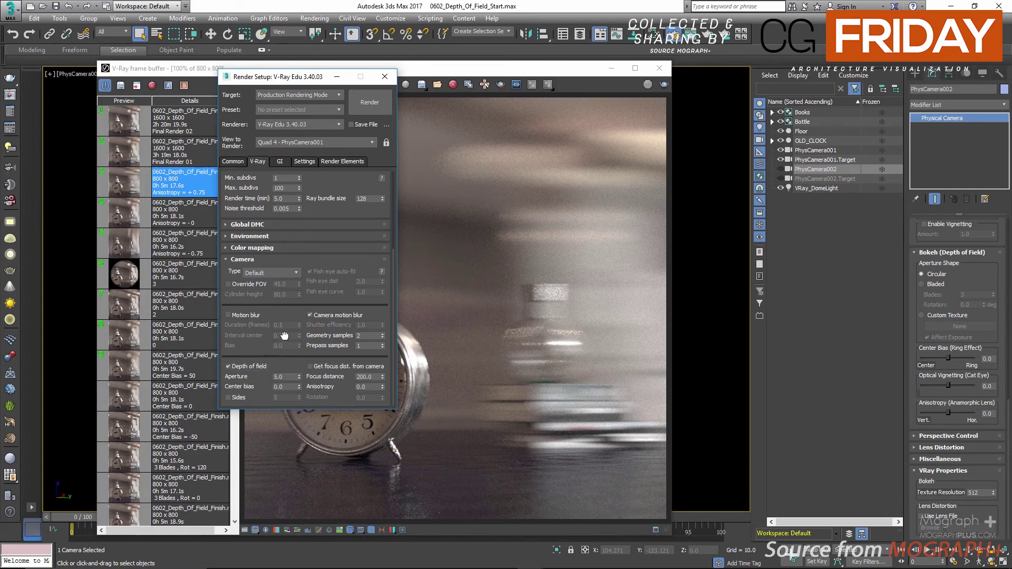
pyautogui.click(229, 397)
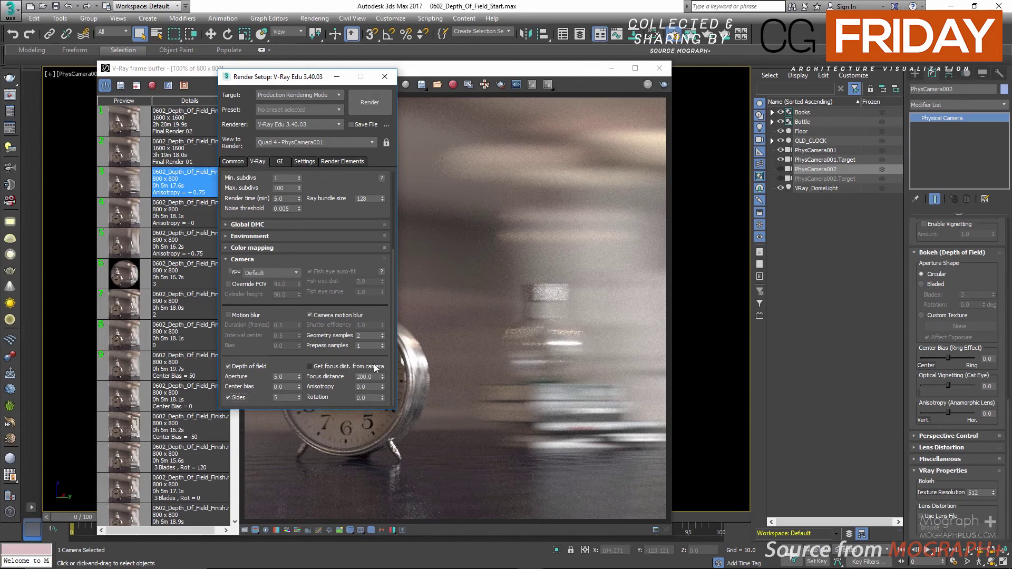
pyautogui.click(252, 365)
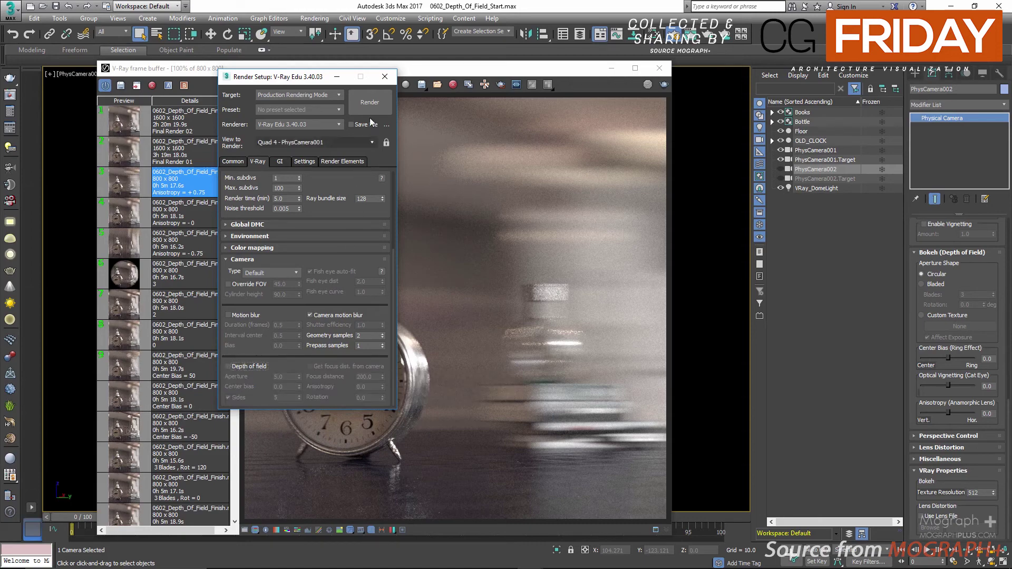
# Locate VRayZDepth among the available render elements without adding it, and close Render Setup.
pyautogui.click(342, 162)
pyautogui.click(233, 193)
pyautogui.scroll(-8, 283, 268)
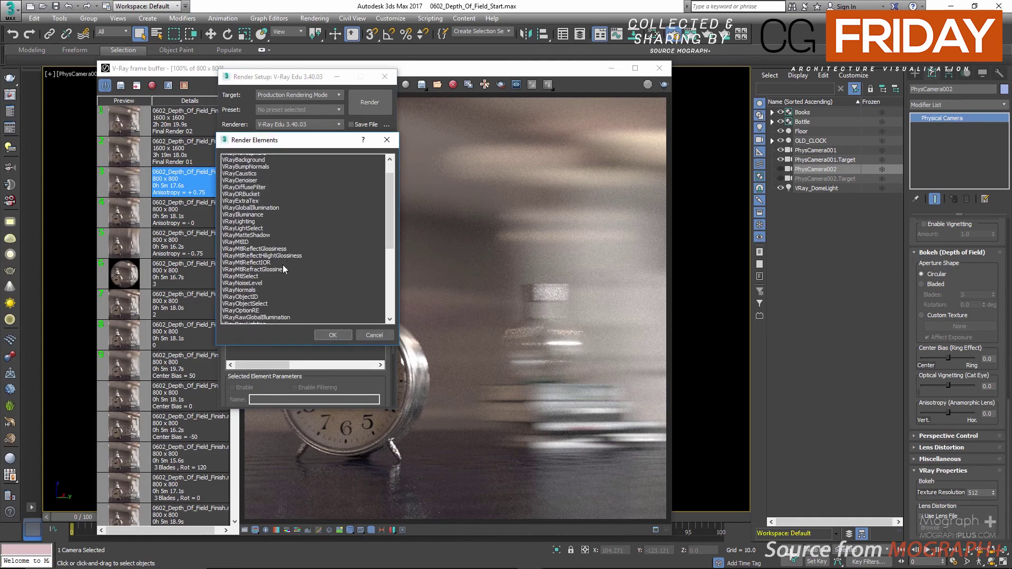
pyautogui.click(253, 316)
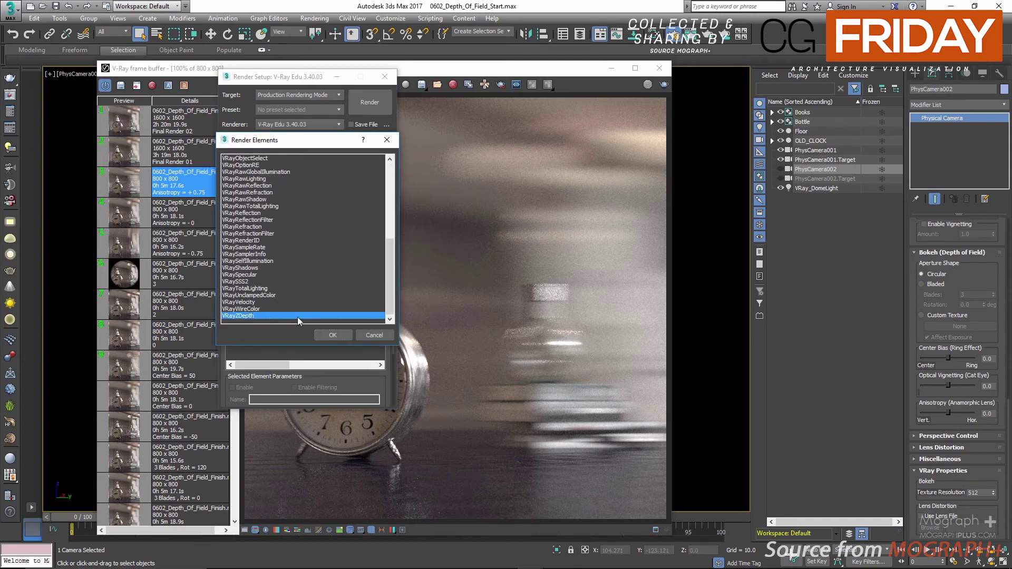
pyautogui.click(371, 333)
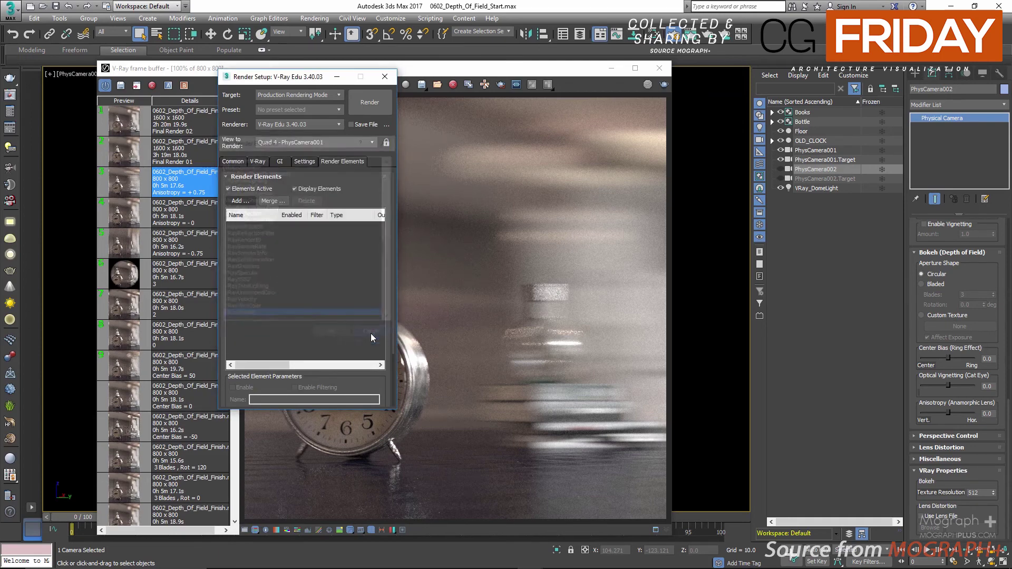
pyautogui.click(262, 163)
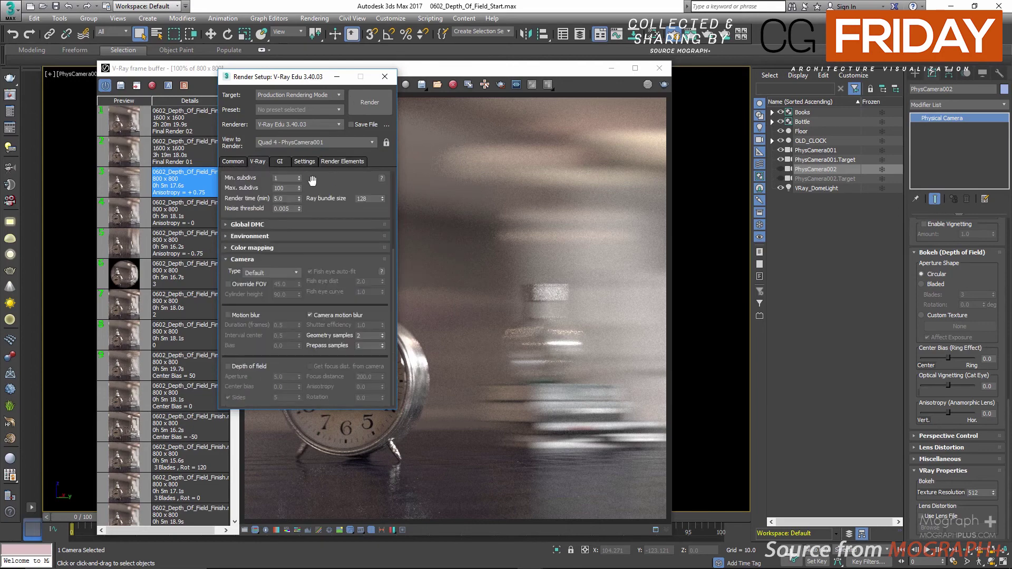
pyautogui.click(383, 76)
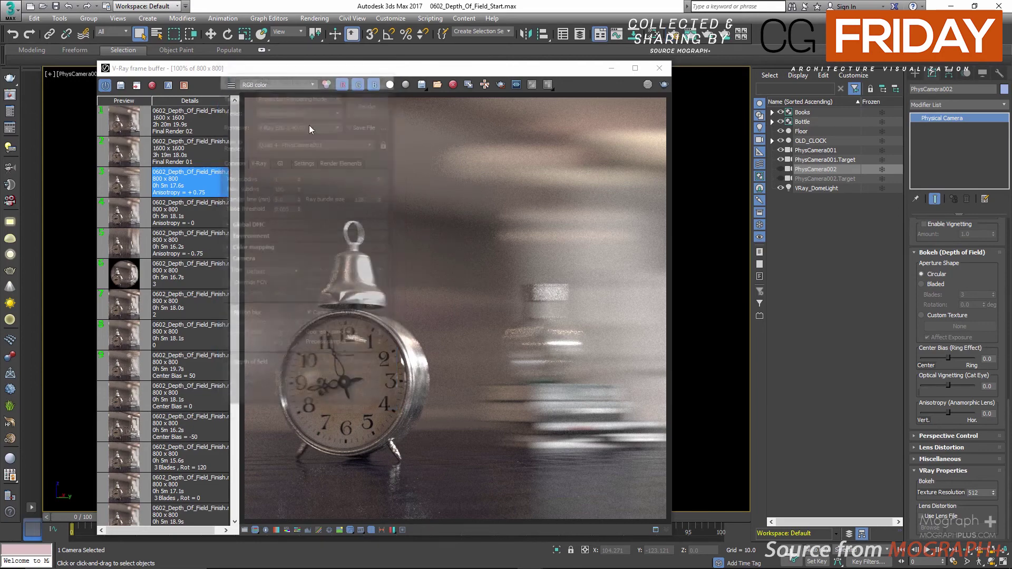
# Load Final Render 01 in a maximized V-Ray frame buffer and examine the sharp clock and the blurred background.
pyautogui.click(125, 158)
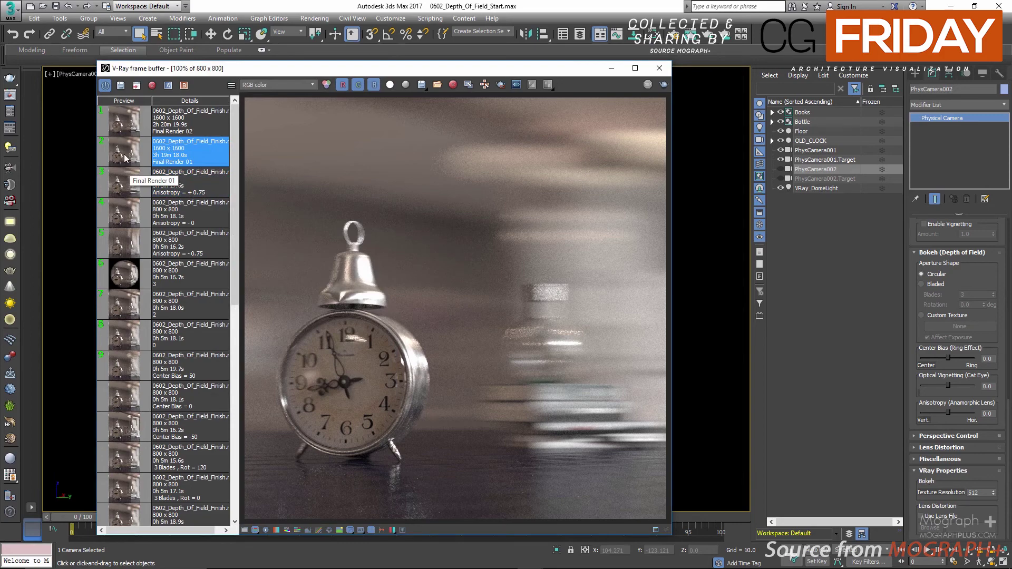
pyautogui.click(633, 68)
pyautogui.scroll(1, 627, 348)
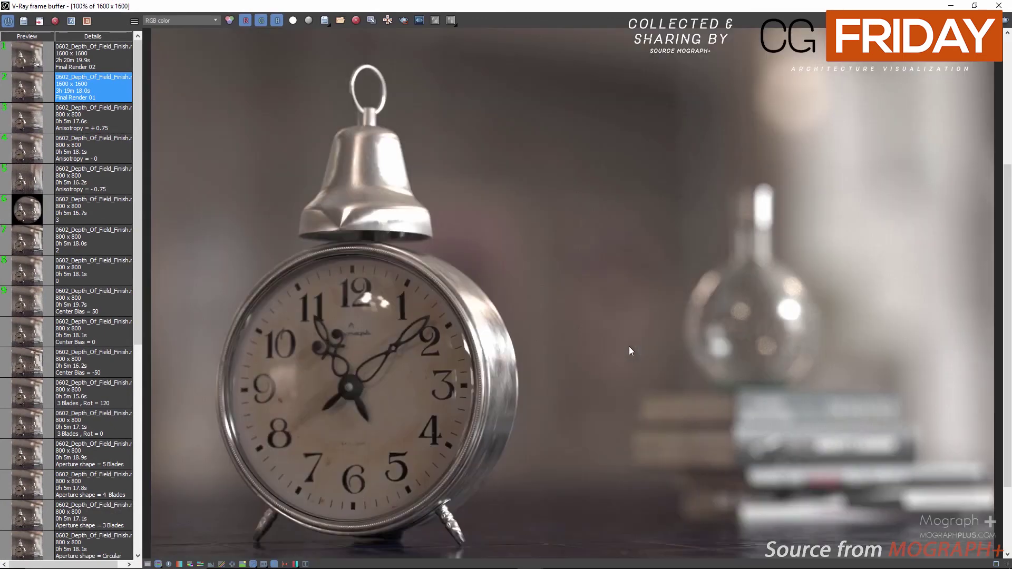
pyautogui.moveTo(604, 372); pyautogui.dragTo(548, 366, button='middle')
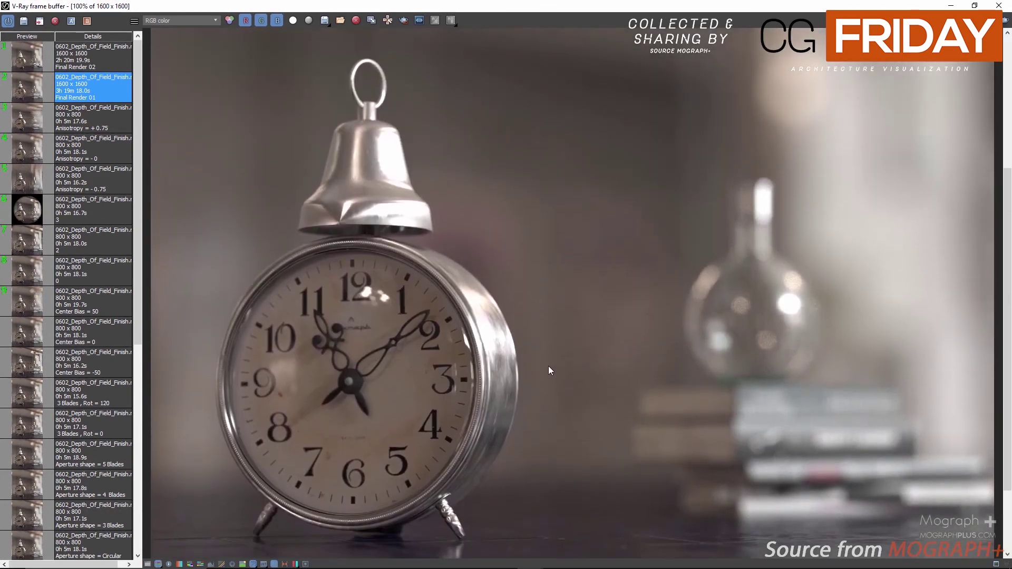
pyautogui.moveTo(480, 217); pyautogui.dragTo(476, 117, button='middle')
pyautogui.scroll(-1, 505, 283)
pyautogui.scroll(1, 467, 383)
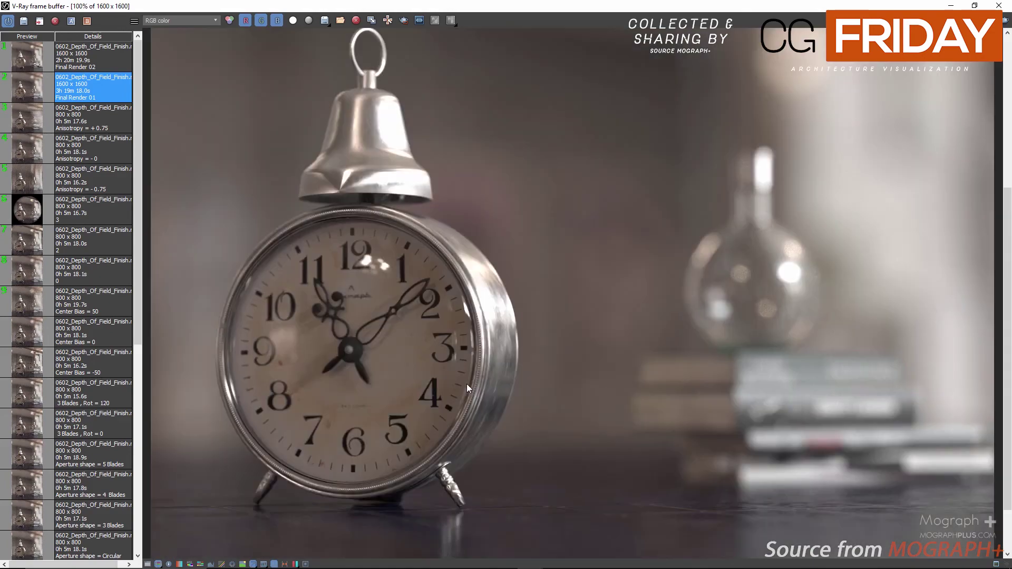
pyautogui.moveTo(467, 383); pyautogui.dragTo(543, 349, button='middle')
pyautogui.scroll(-1, 535, 324)
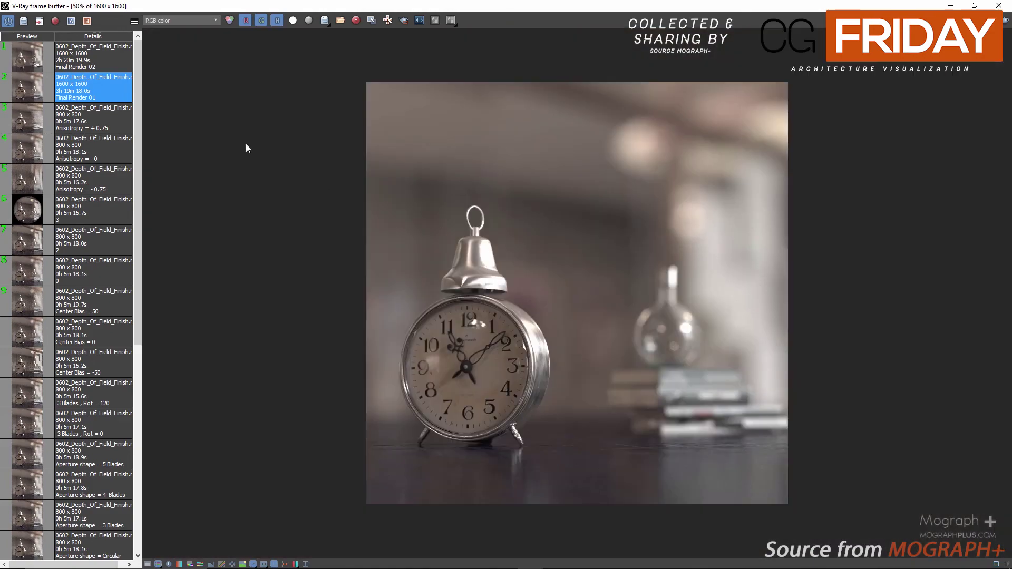
# Load Final Render 02 in the frame buffer and display its VRayDenoiser channel.
pyautogui.doubleClick(27, 57)
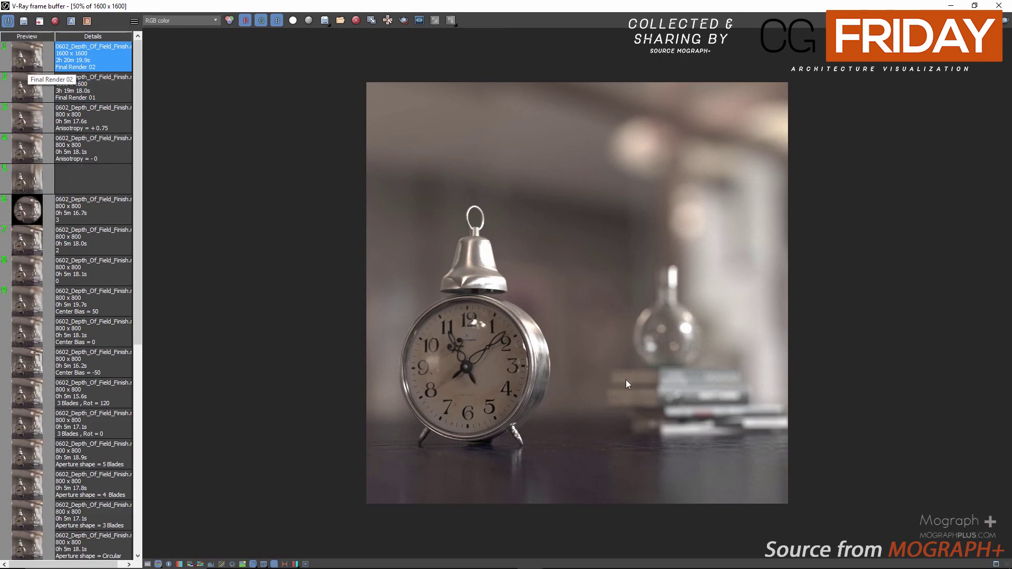
pyautogui.scroll(1, 675, 371)
pyautogui.moveTo(711, 365); pyautogui.dragTo(645, 379, button='middle')
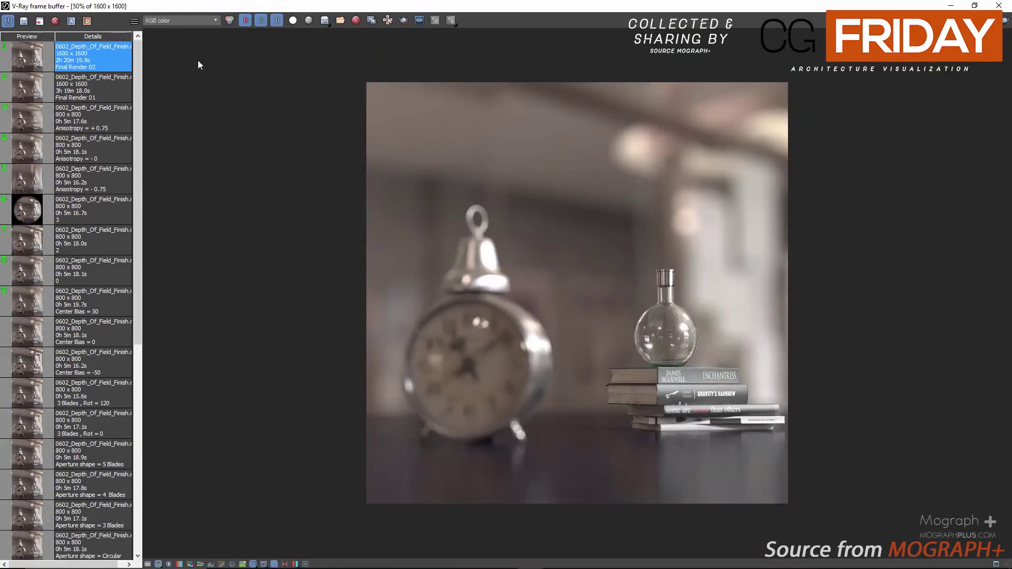
pyautogui.click(180, 20)
pyautogui.click(178, 43)
pyautogui.scroll(1, 546, 373)
pyautogui.moveTo(541, 385); pyautogui.dragTo(394, 339, button='middle')
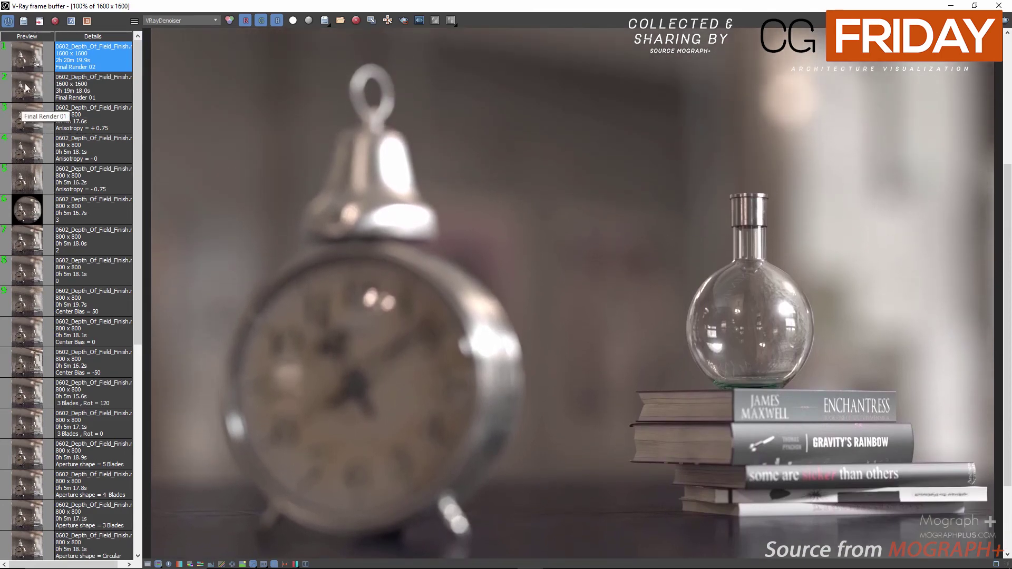
# Select Final Render 01 in the history, reload Final Render 02, and inspect the focused bottle and books.
pyautogui.click(34, 89)
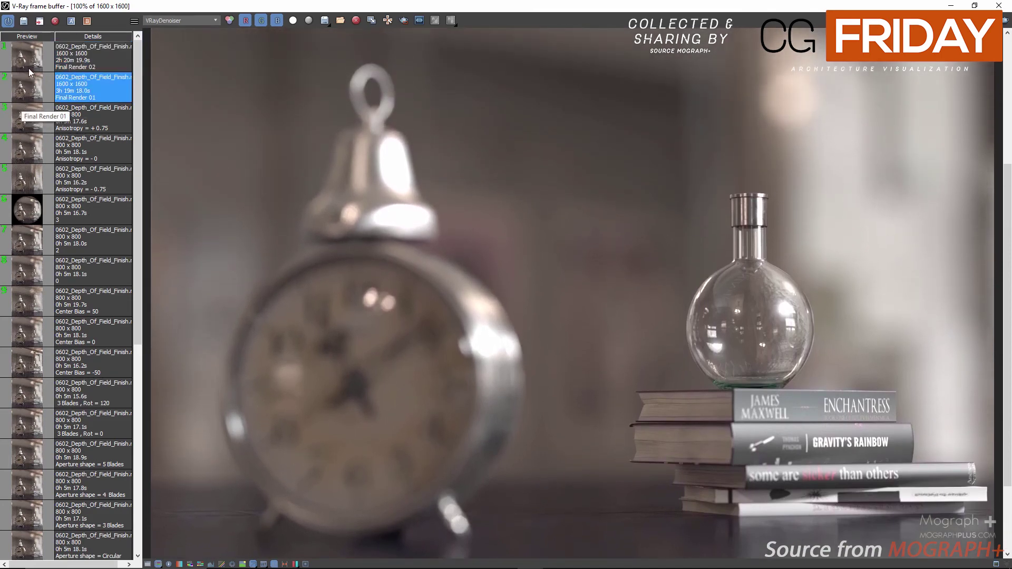
pyautogui.doubleClick(28, 63)
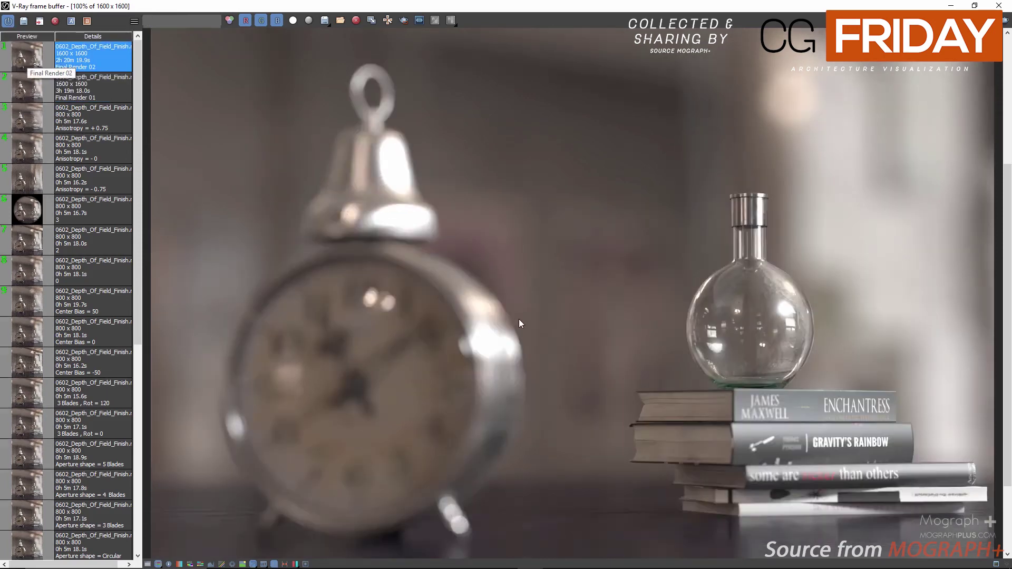
pyautogui.scroll(-1, 518, 318)
pyautogui.scroll(1, 549, 381)
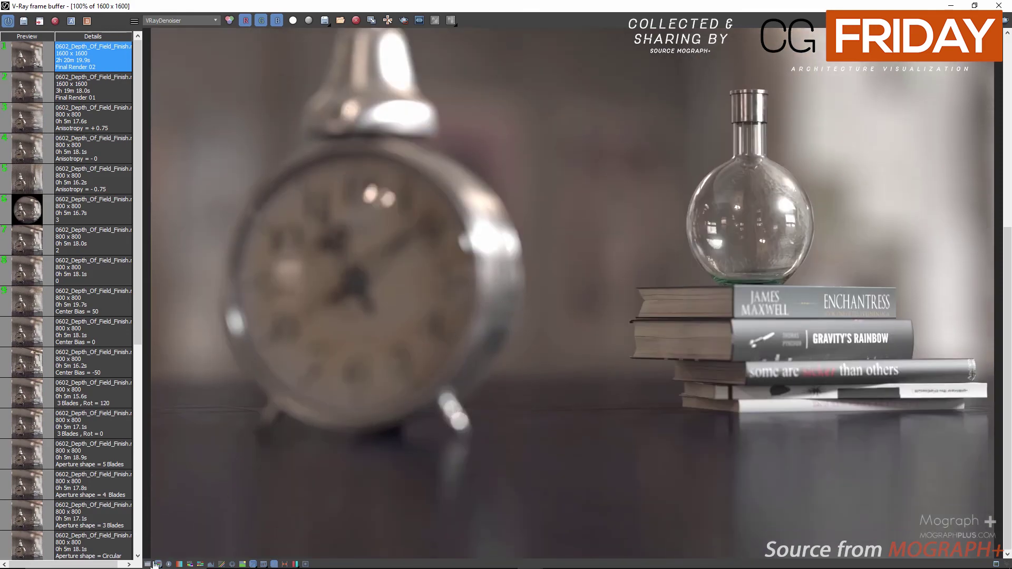
# Show the frame buffer's color corrections and enable White Balance with a temperature of 7200.
pyautogui.click(156, 564)
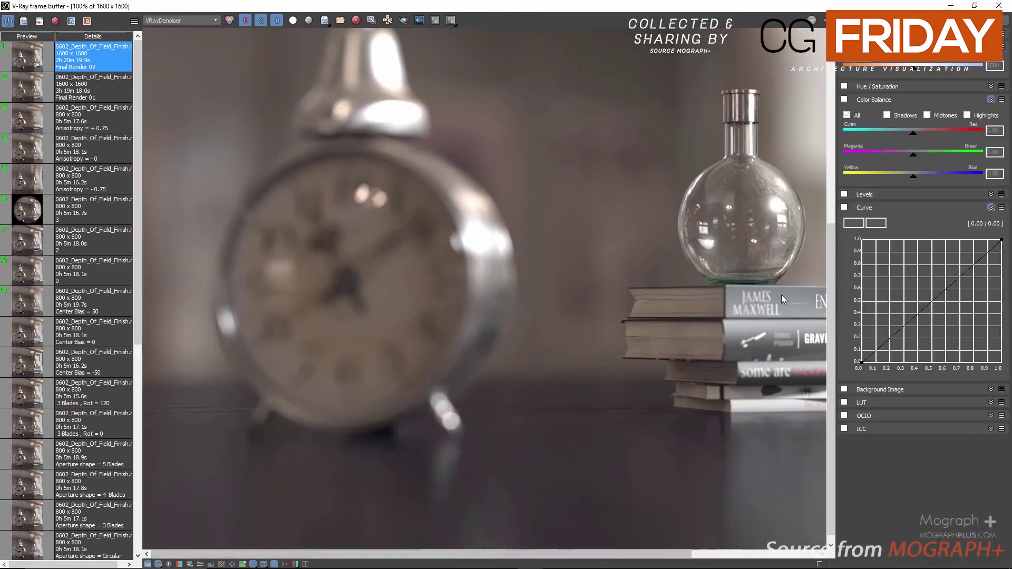
pyautogui.click(844, 46)
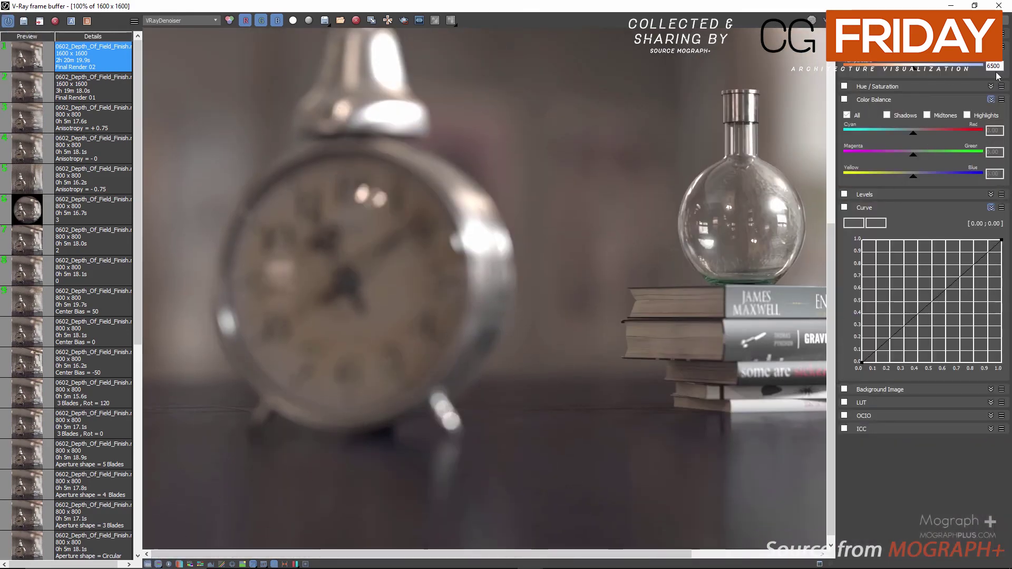
pyautogui.doubleClick(996, 67)
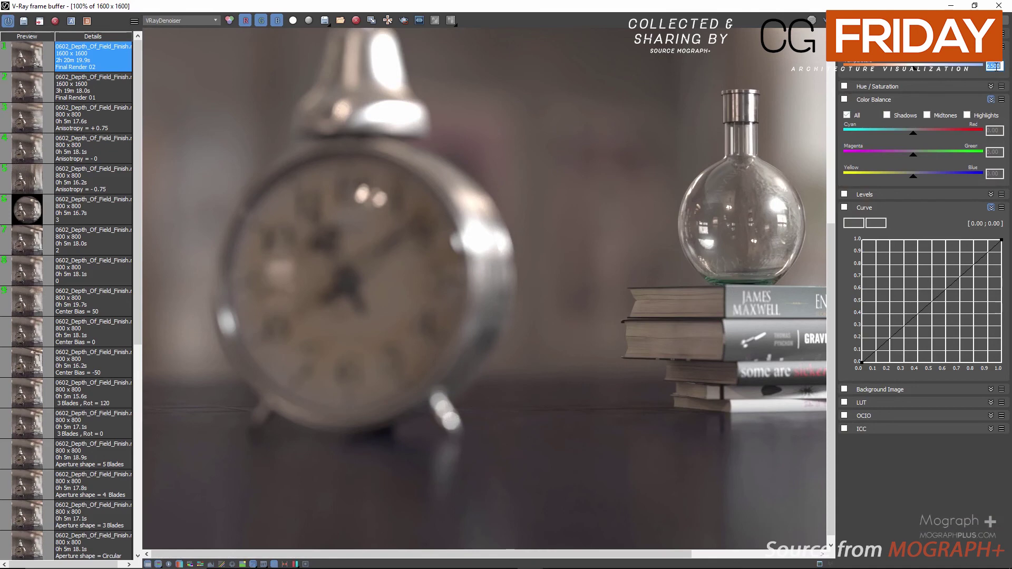
pyautogui.write('7200')
pyautogui.scroll(-1, 389, 237)
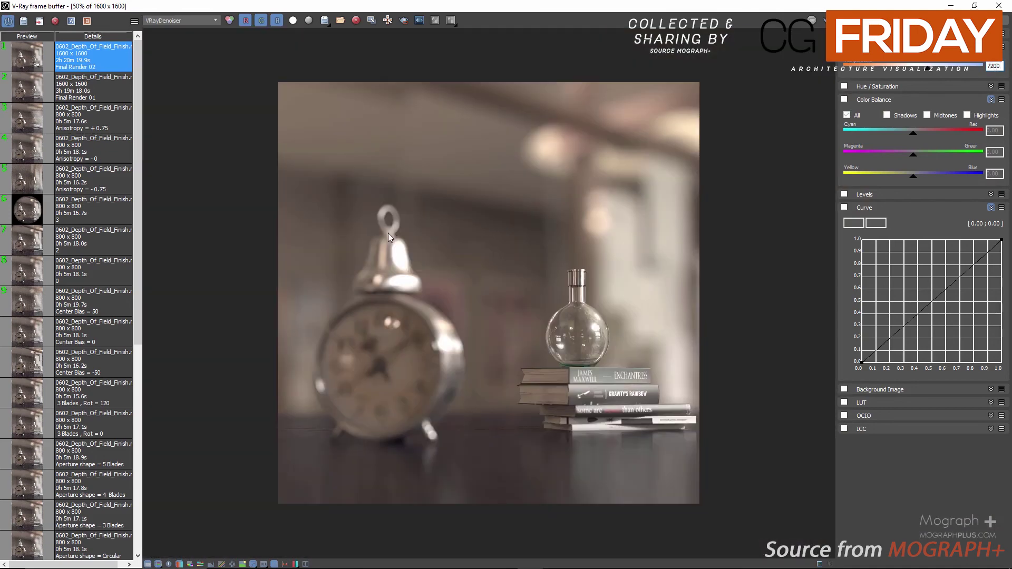
# Enable Color Balance and shift the shadows toward blue with a Yellow/Blue value of 0.12.
pyautogui.click(844, 99)
pyautogui.moveTo(913, 176); pyautogui.dragTo(922, 182)
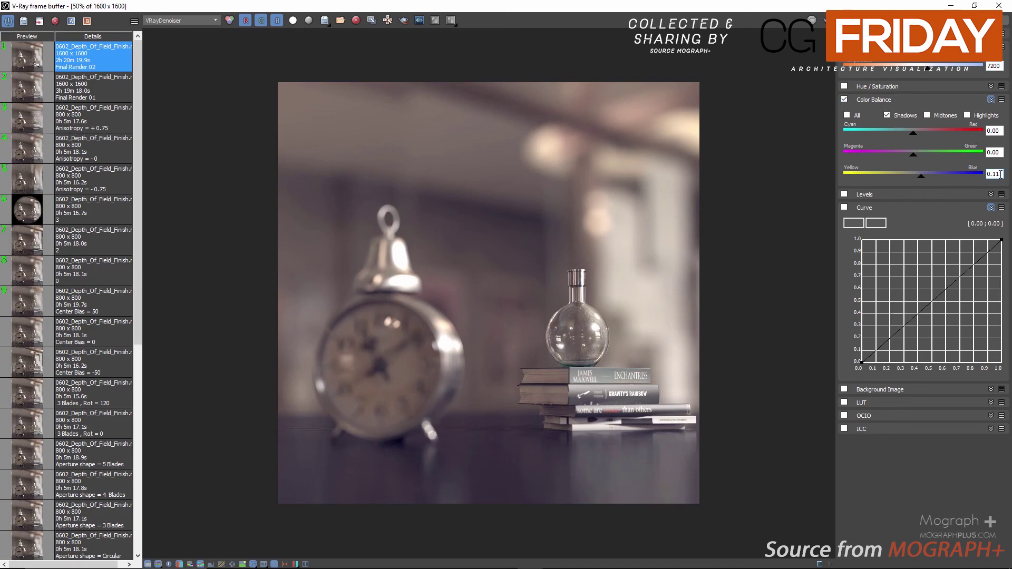
pyautogui.press('BackSpace')
pyautogui.write('2')
# Shift the Color Balance highlights toward yellow with a Yellow/Blue value of -0.15 and check the bottle and books.
pyautogui.click(968, 115)
pyautogui.moveTo(915, 177); pyautogui.dragTo(904, 183)
pyautogui.click(993, 174)
pyautogui.moveTo(904, 182); pyautogui.dragTo(904, 182)
pyautogui.scroll(1, 573, 356)
pyautogui.moveTo(592, 371); pyautogui.dragTo(520, 308, button='middle')
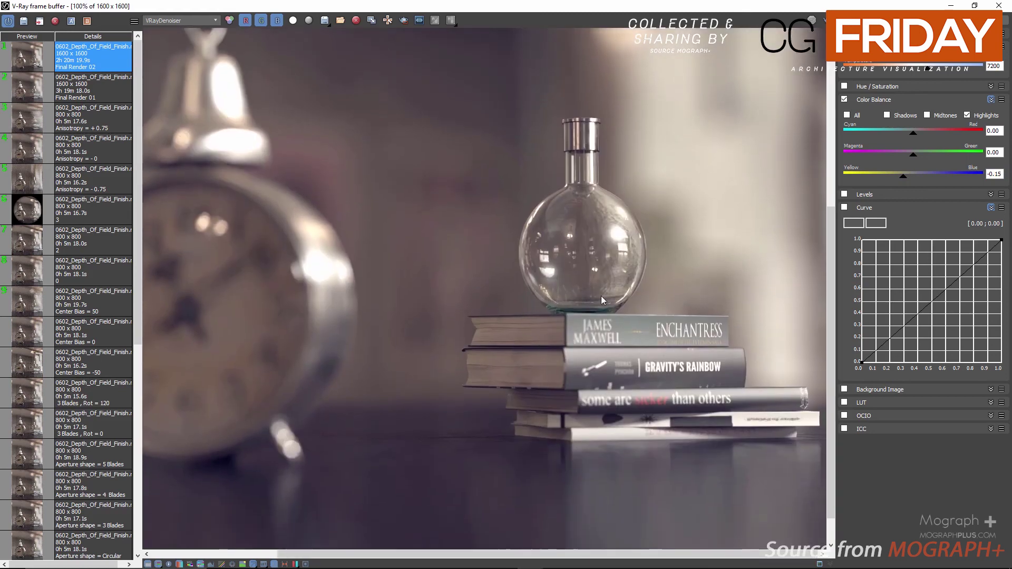
# Hide the color corrections, maximize the frame buffer at full screen width, and inspect the color-corrected Final Render 02.
pyautogui.click(147, 563)
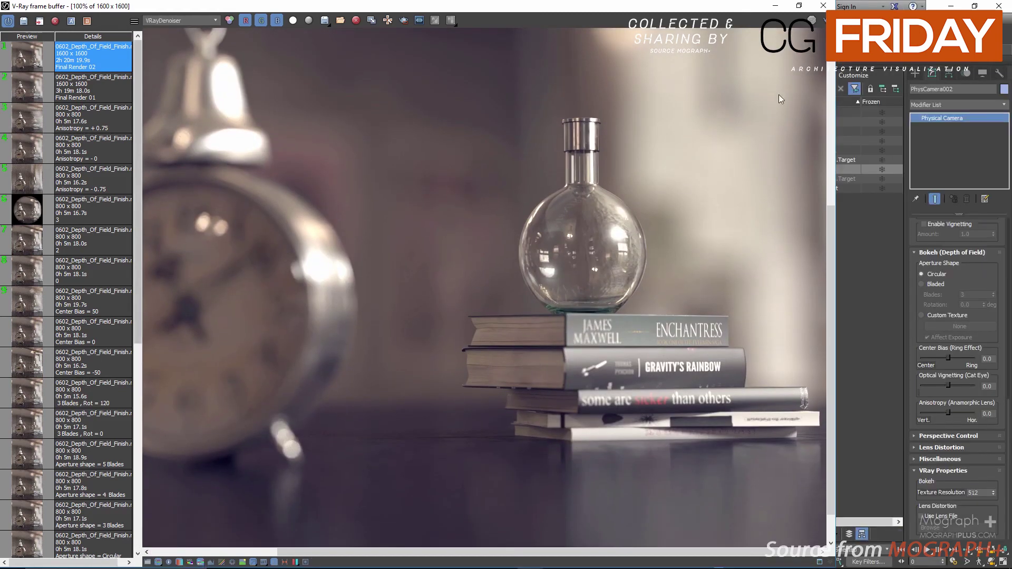
pyautogui.click(799, 6)
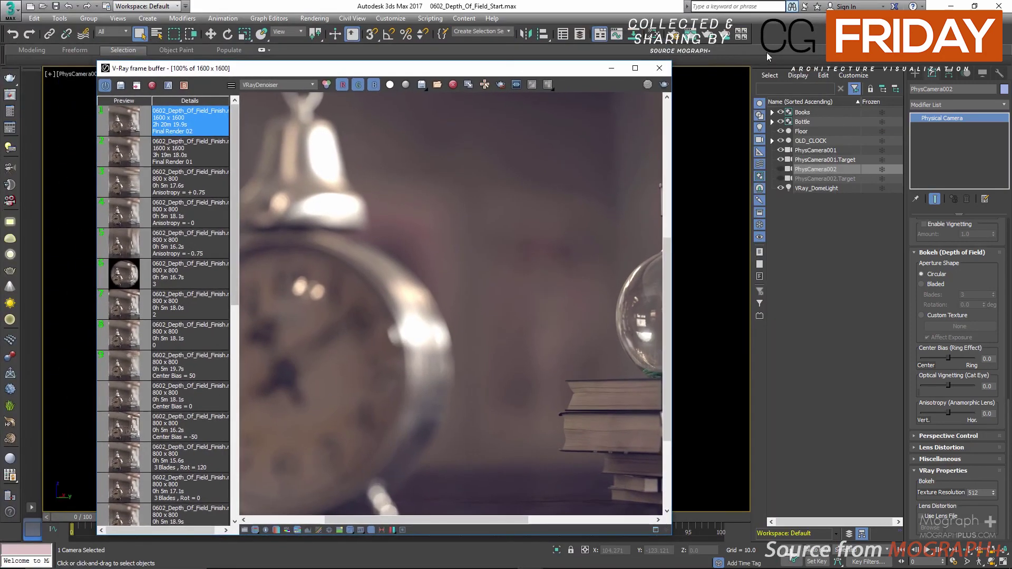
pyautogui.click(636, 69)
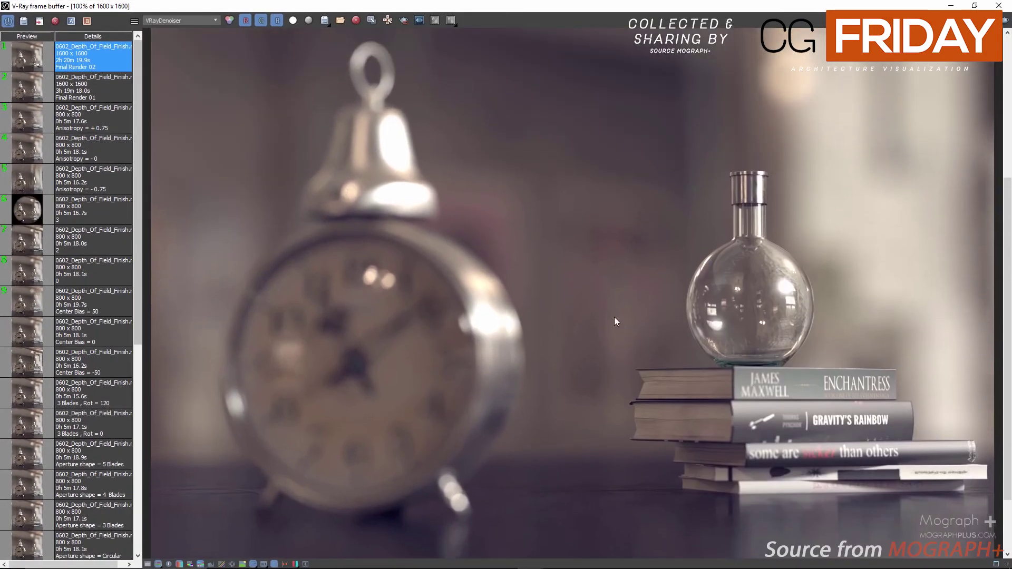
pyautogui.moveTo(614, 318); pyautogui.dragTo(611, 307, button='middle')
pyautogui.scroll(1, 738, 362)
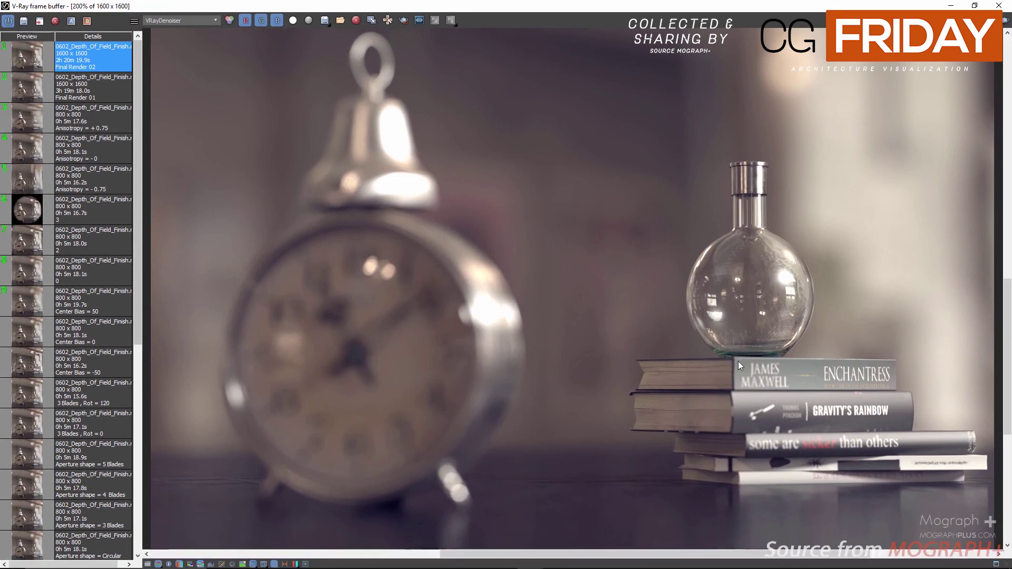
pyautogui.moveTo(738, 361); pyautogui.dragTo(602, 367, button='middle')
pyautogui.scroll(-1, 565, 317)
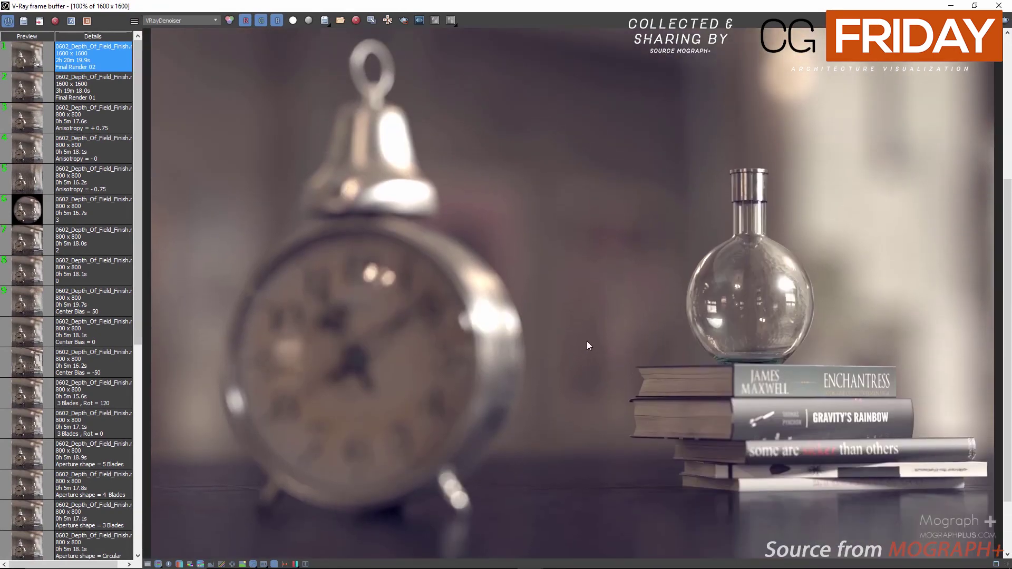